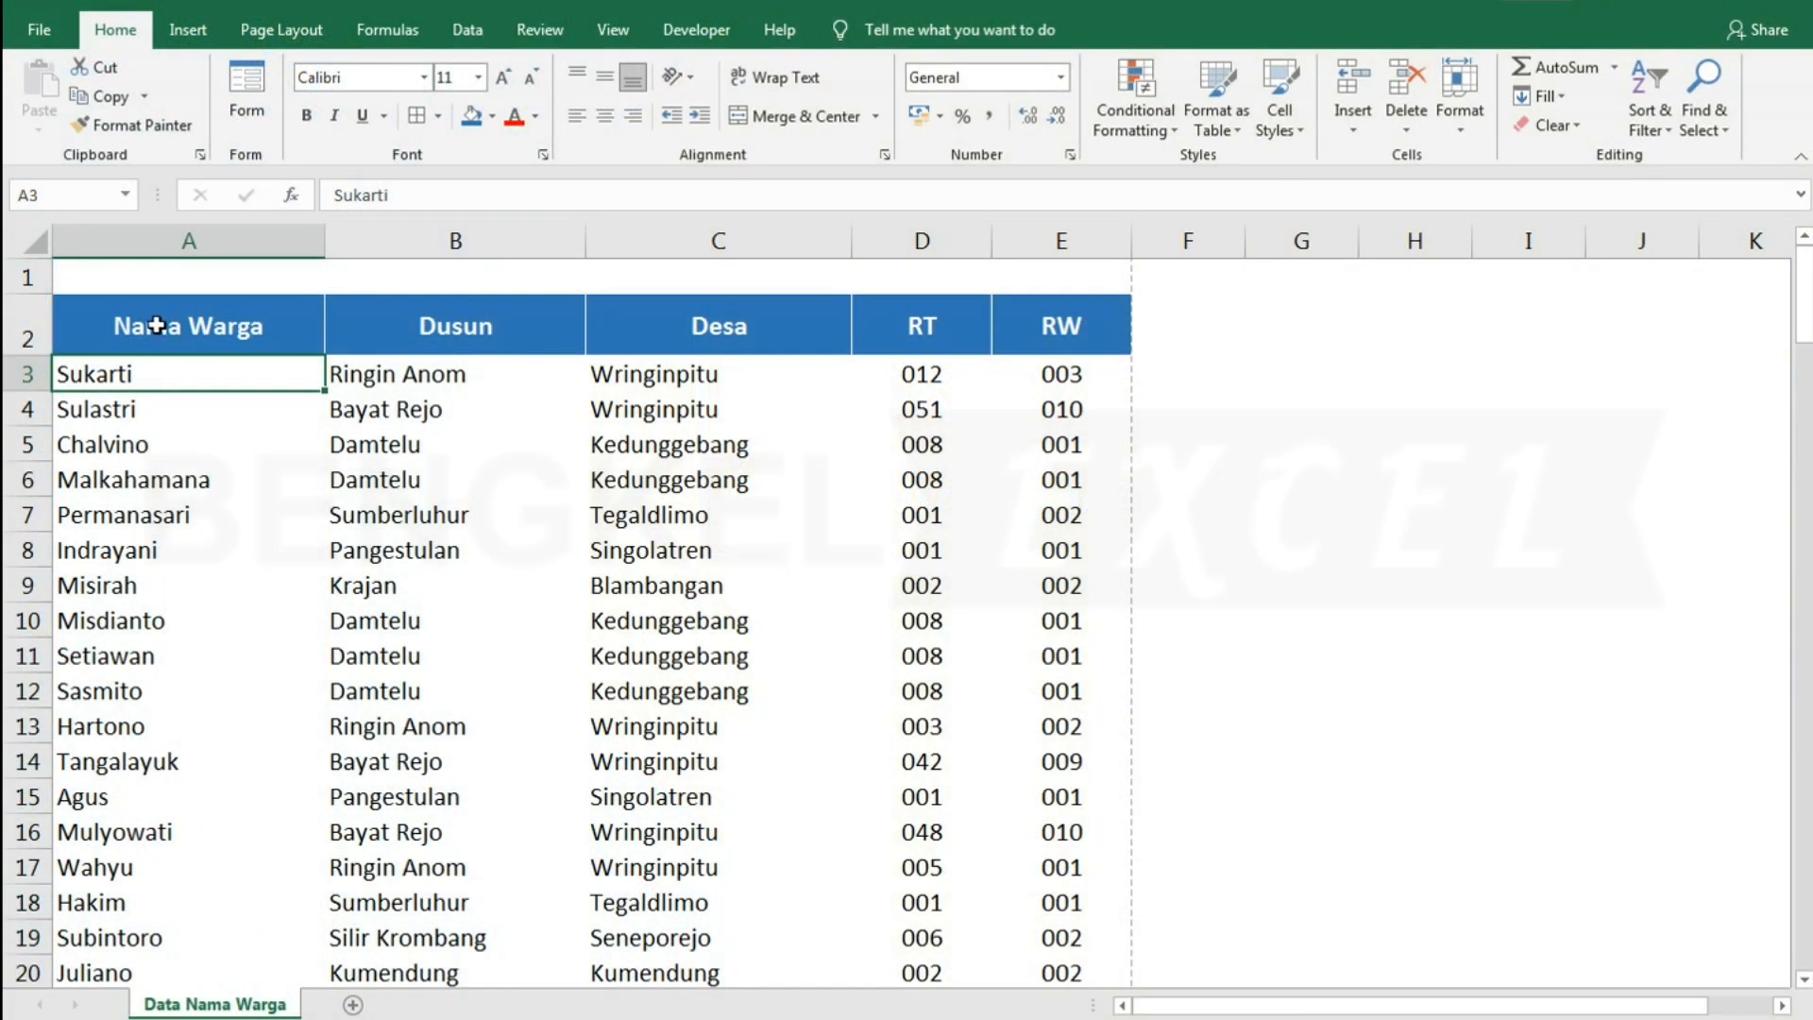
Add a page header to the sheet and insert the page number in its left section.
{"action": "left_click", "coordinate": [154, 338]}
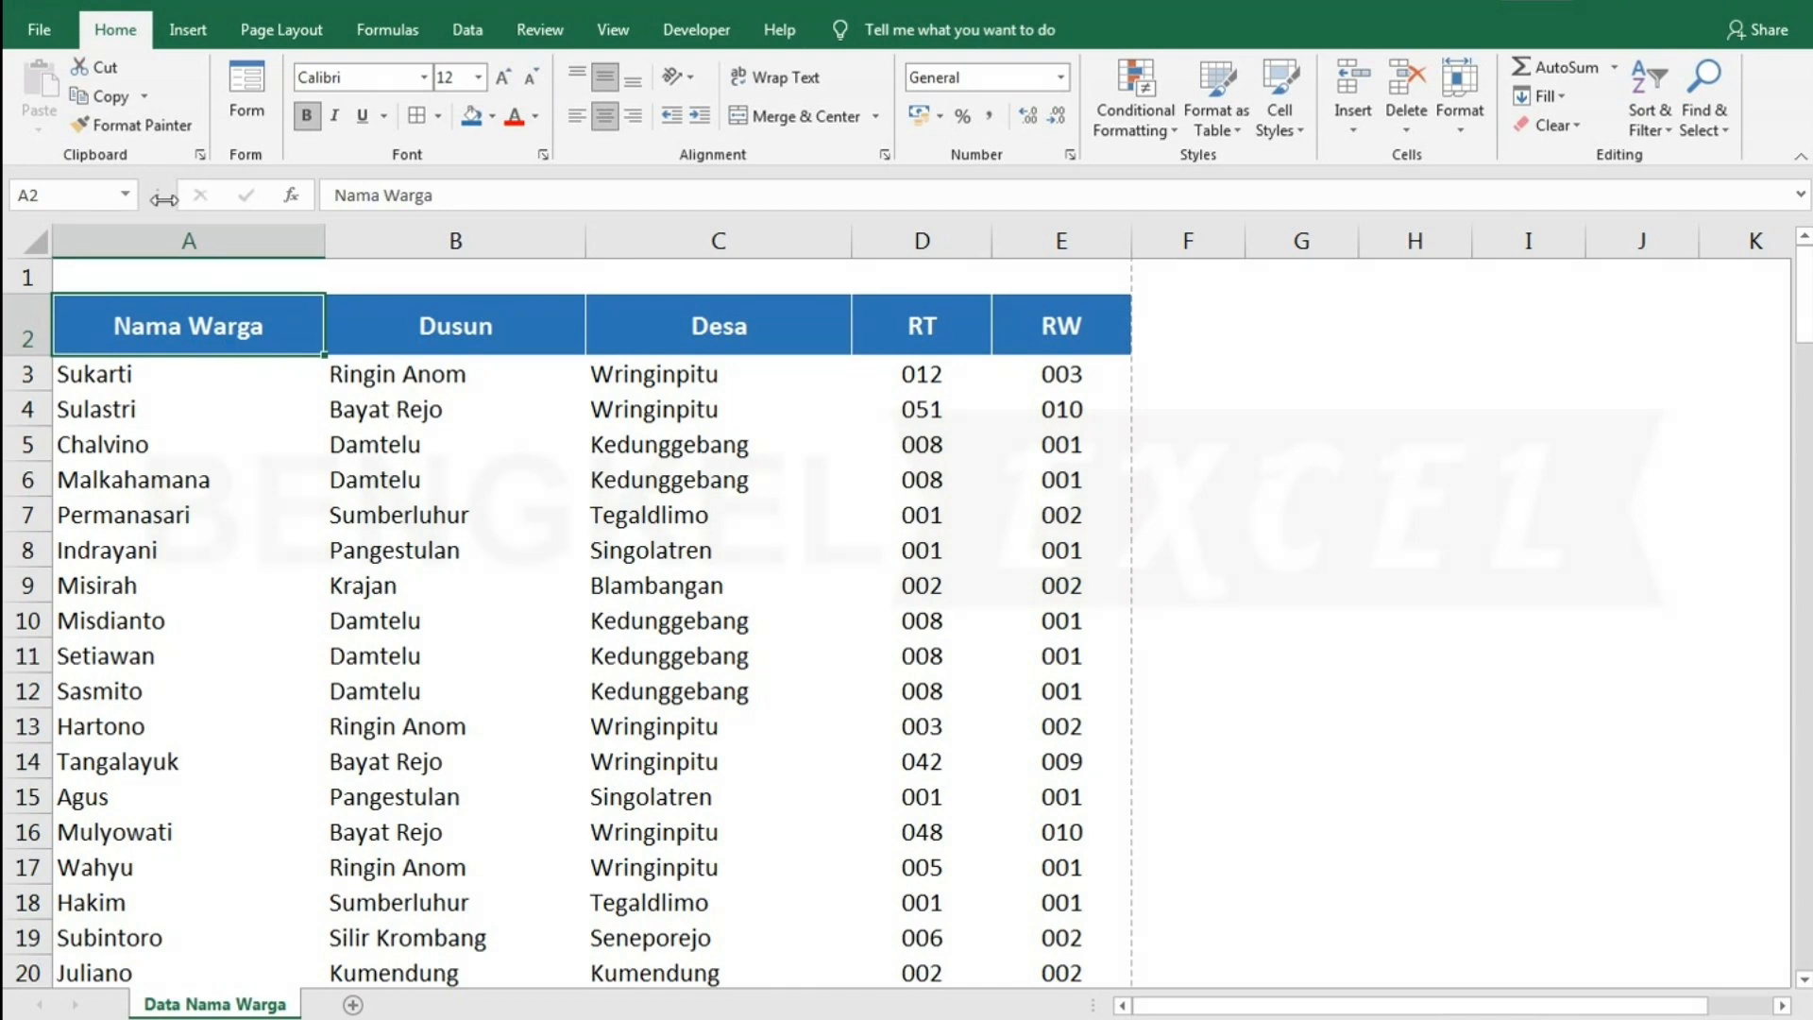
{"action": "left_click", "coordinate": [188, 34]}
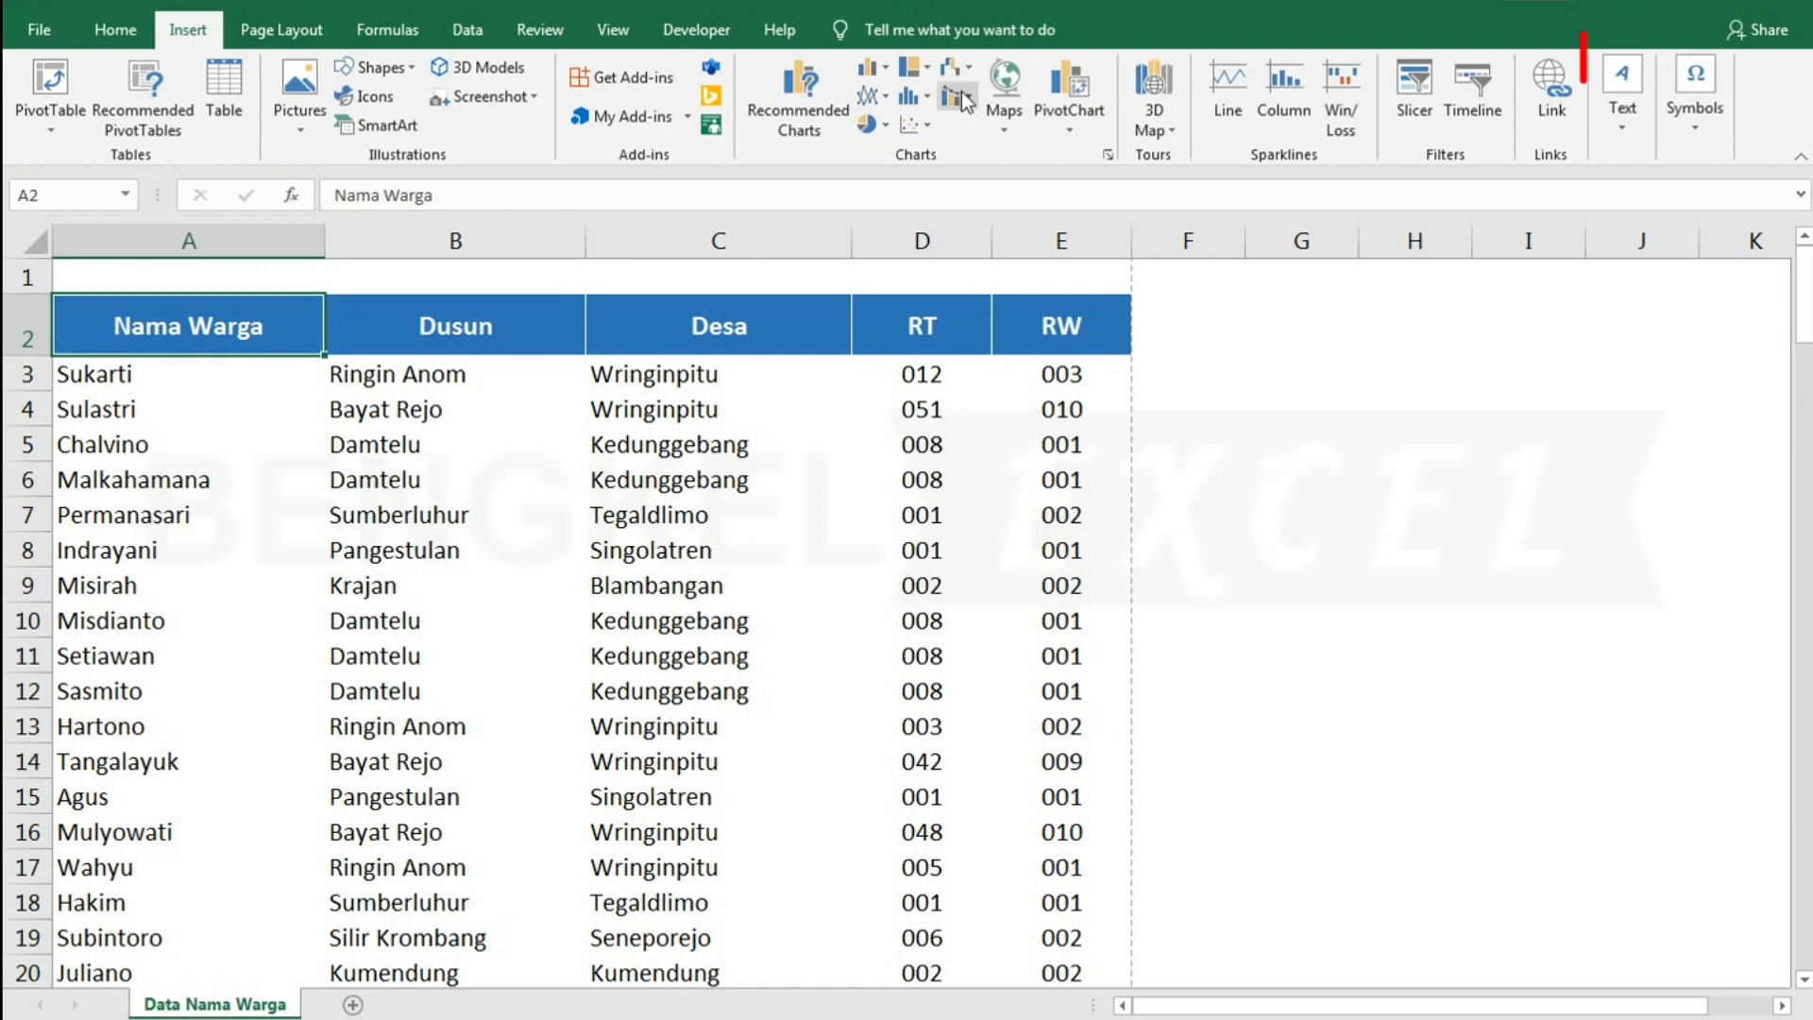
{"action": "left_click", "coordinate": [1617, 130]}
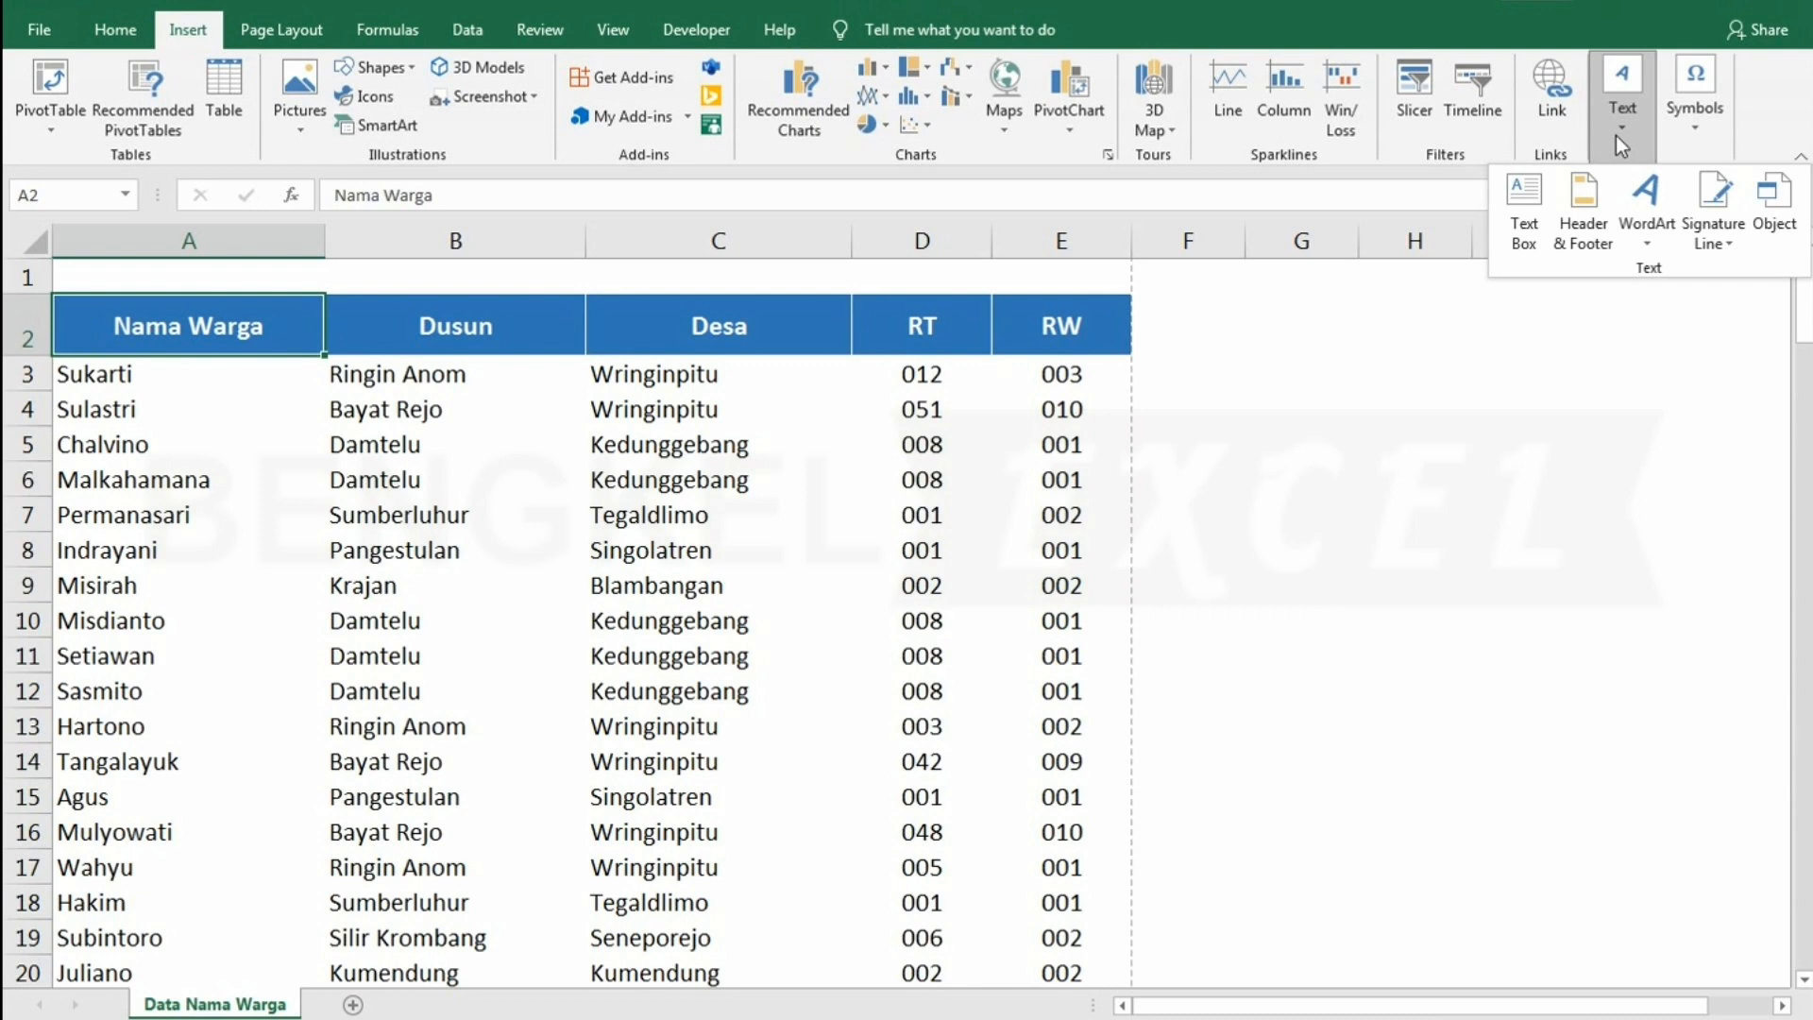
{"action": "left_click", "coordinate": [1590, 231]}
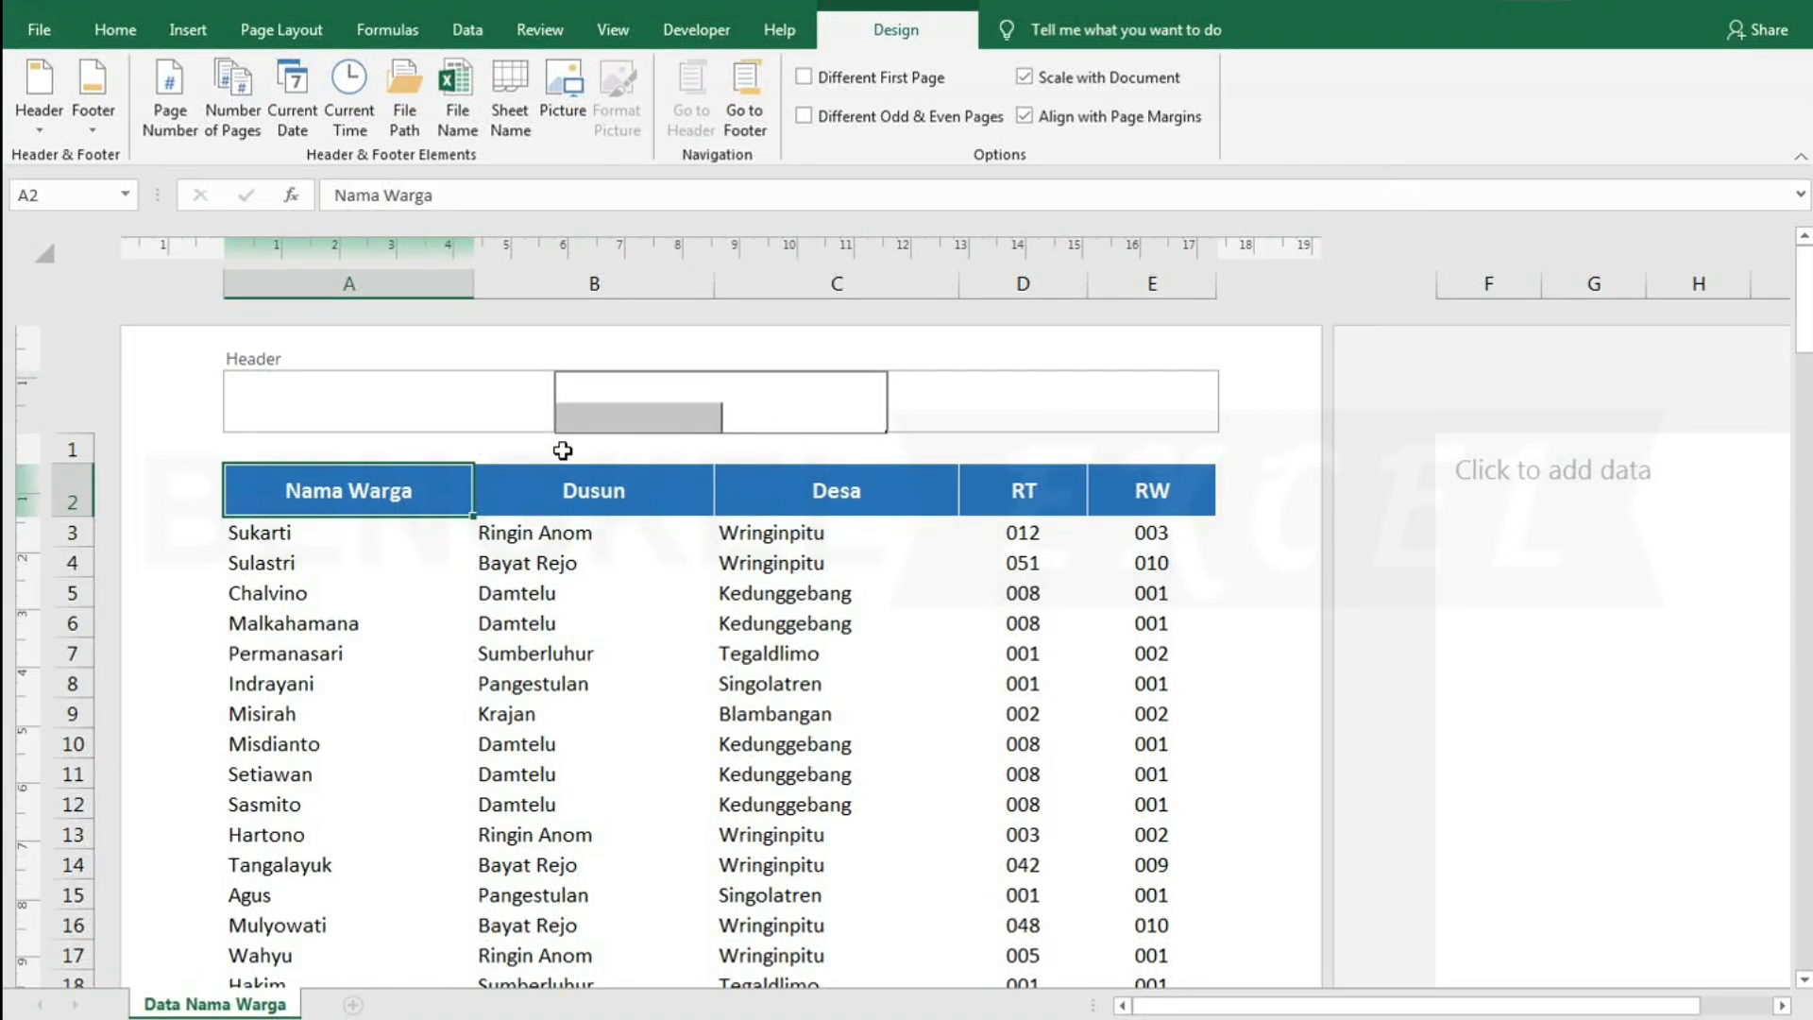
{"action": "left_click", "coordinate": [445, 383]}
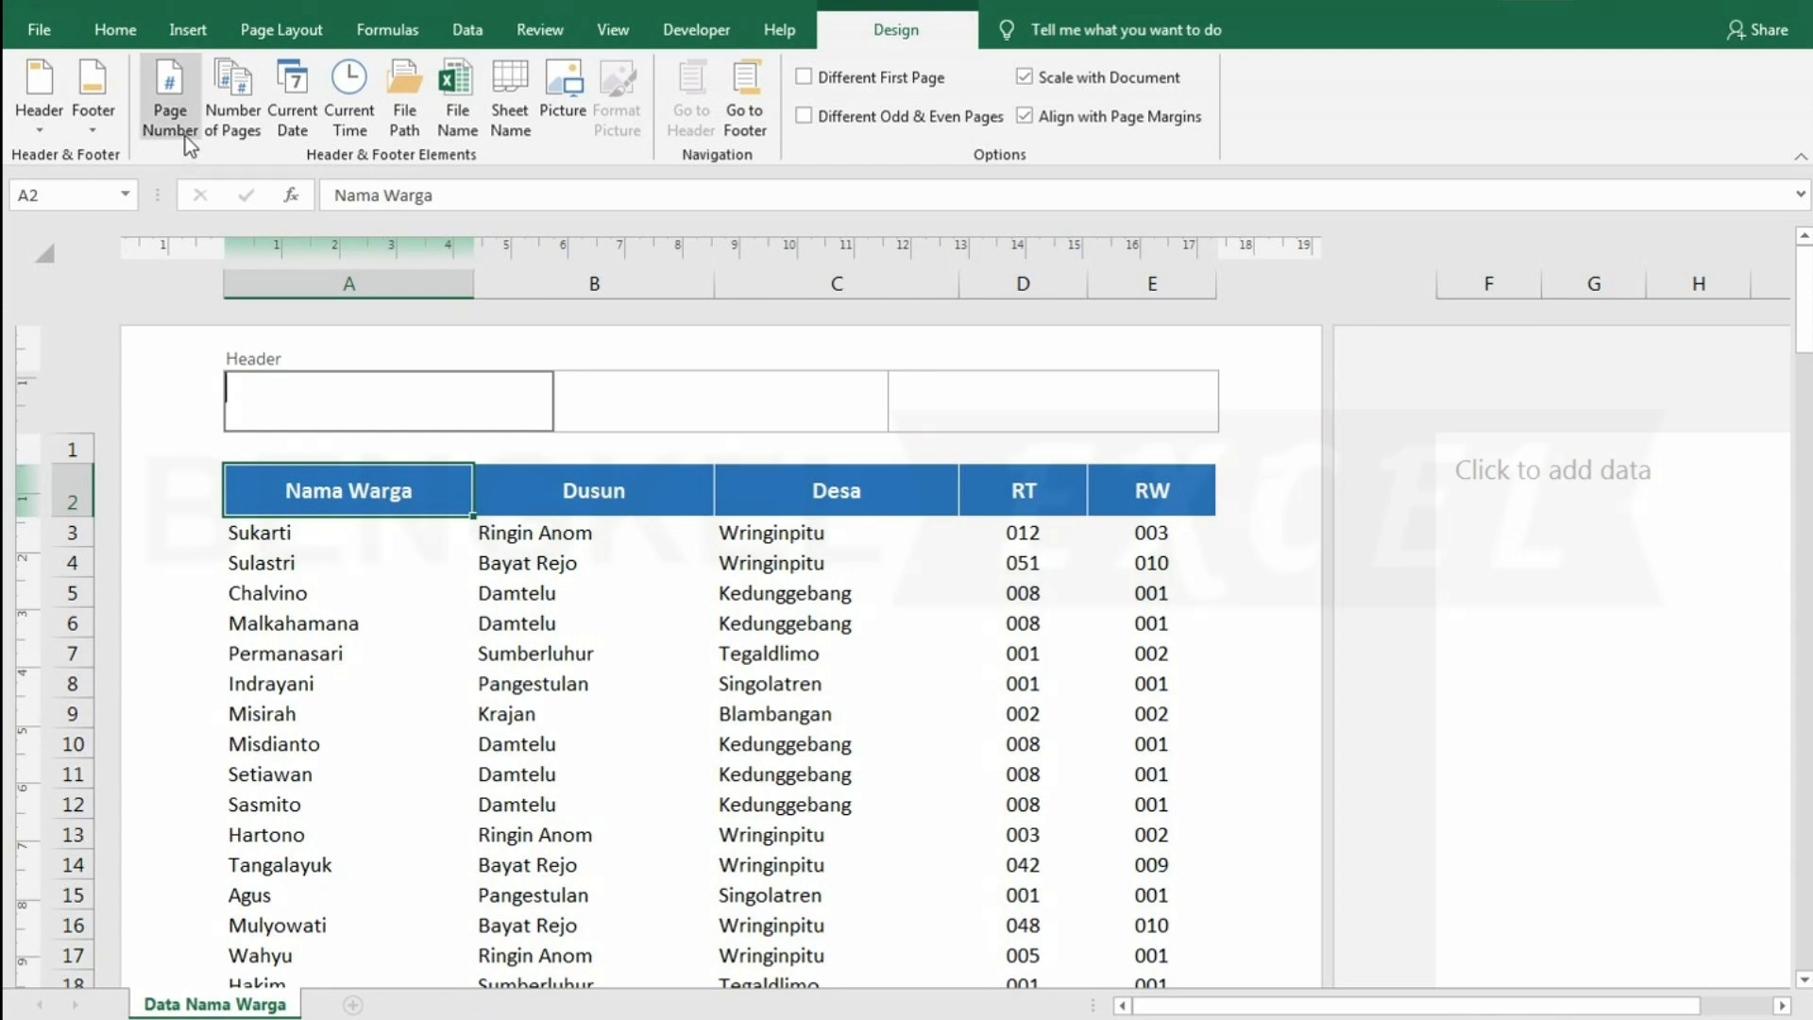
{"action": "left_click", "coordinate": [186, 136]}
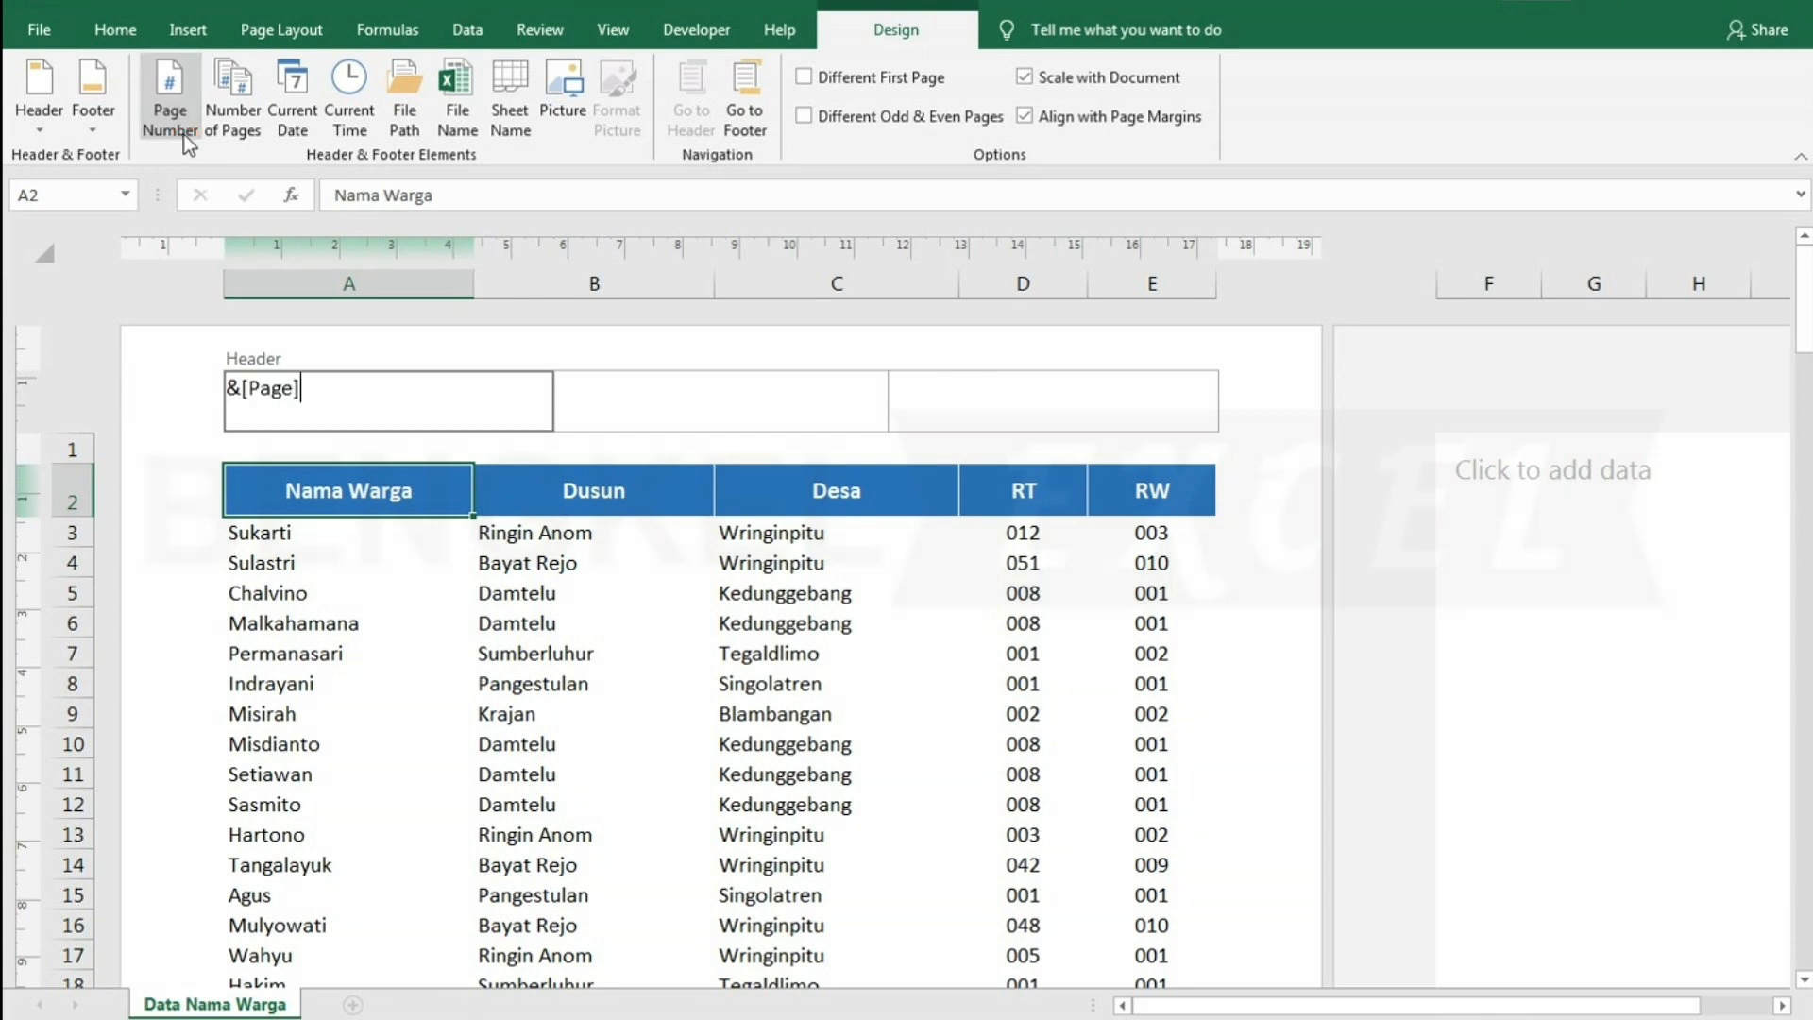
{"action": "left_click", "coordinate": [340, 591]}
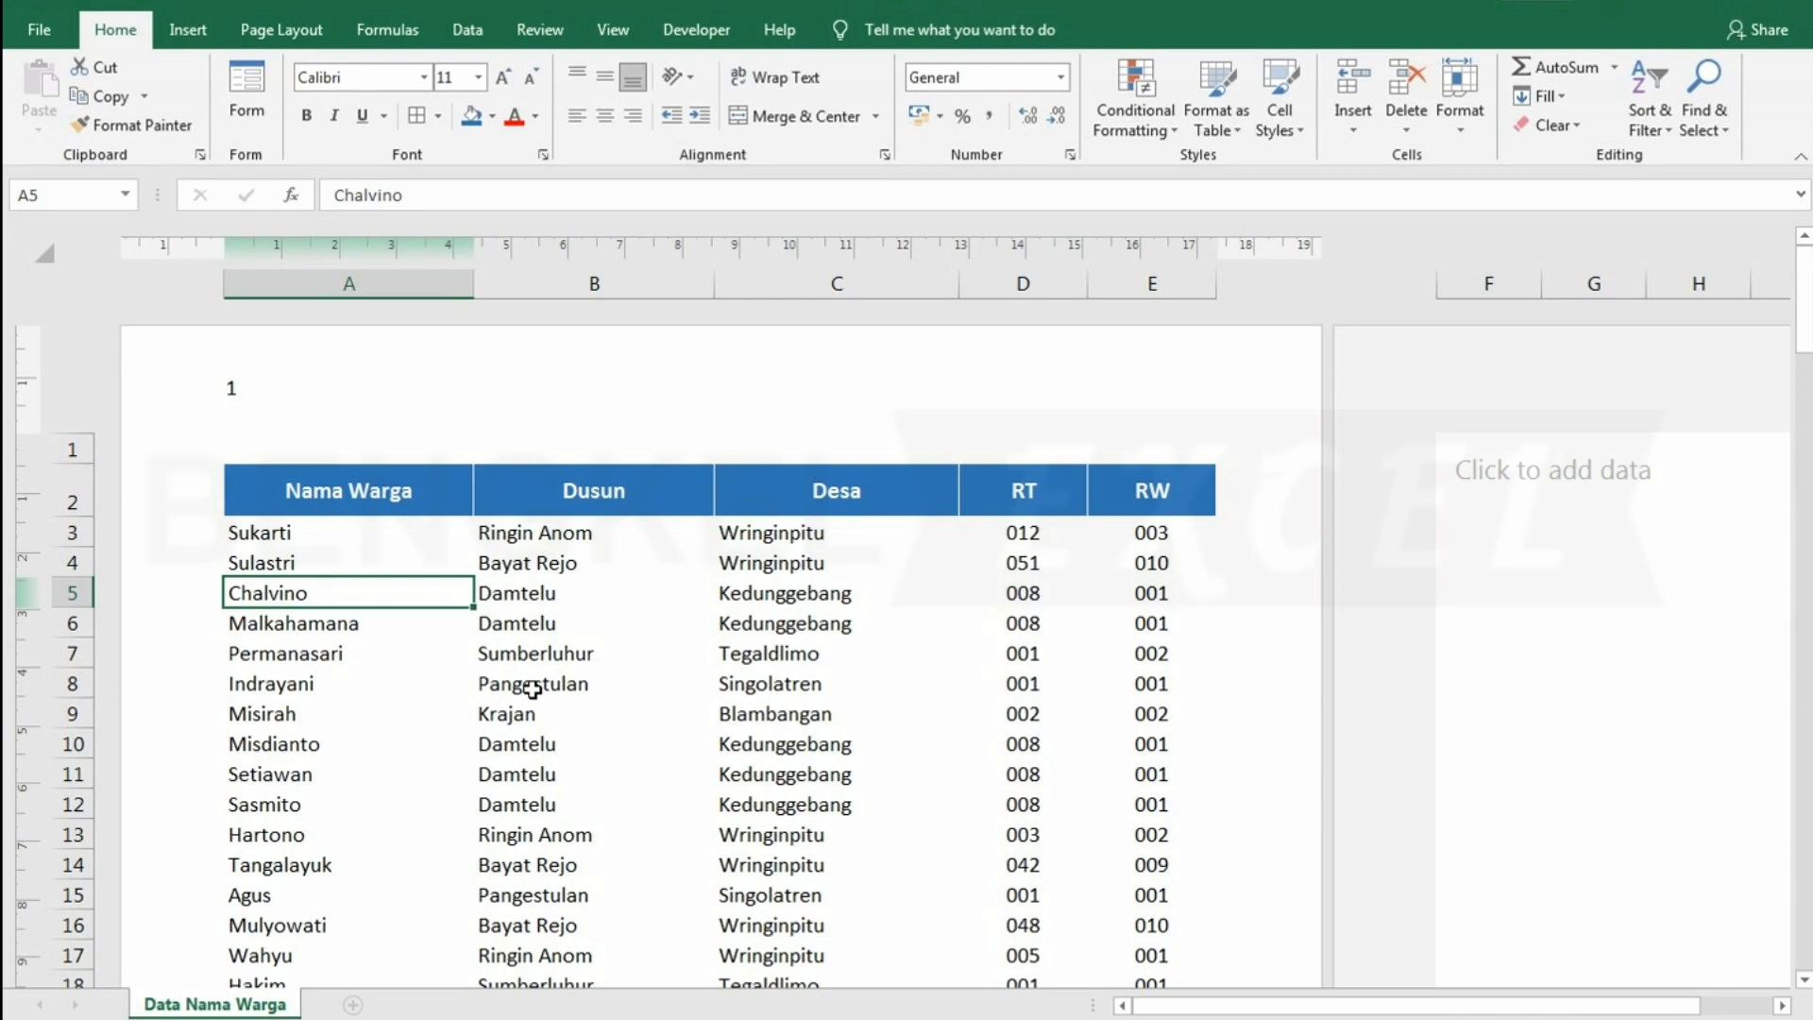
{"action": "scroll", "coordinate": [531, 689], "scroll_direction": "down", "scroll_amount": 13}
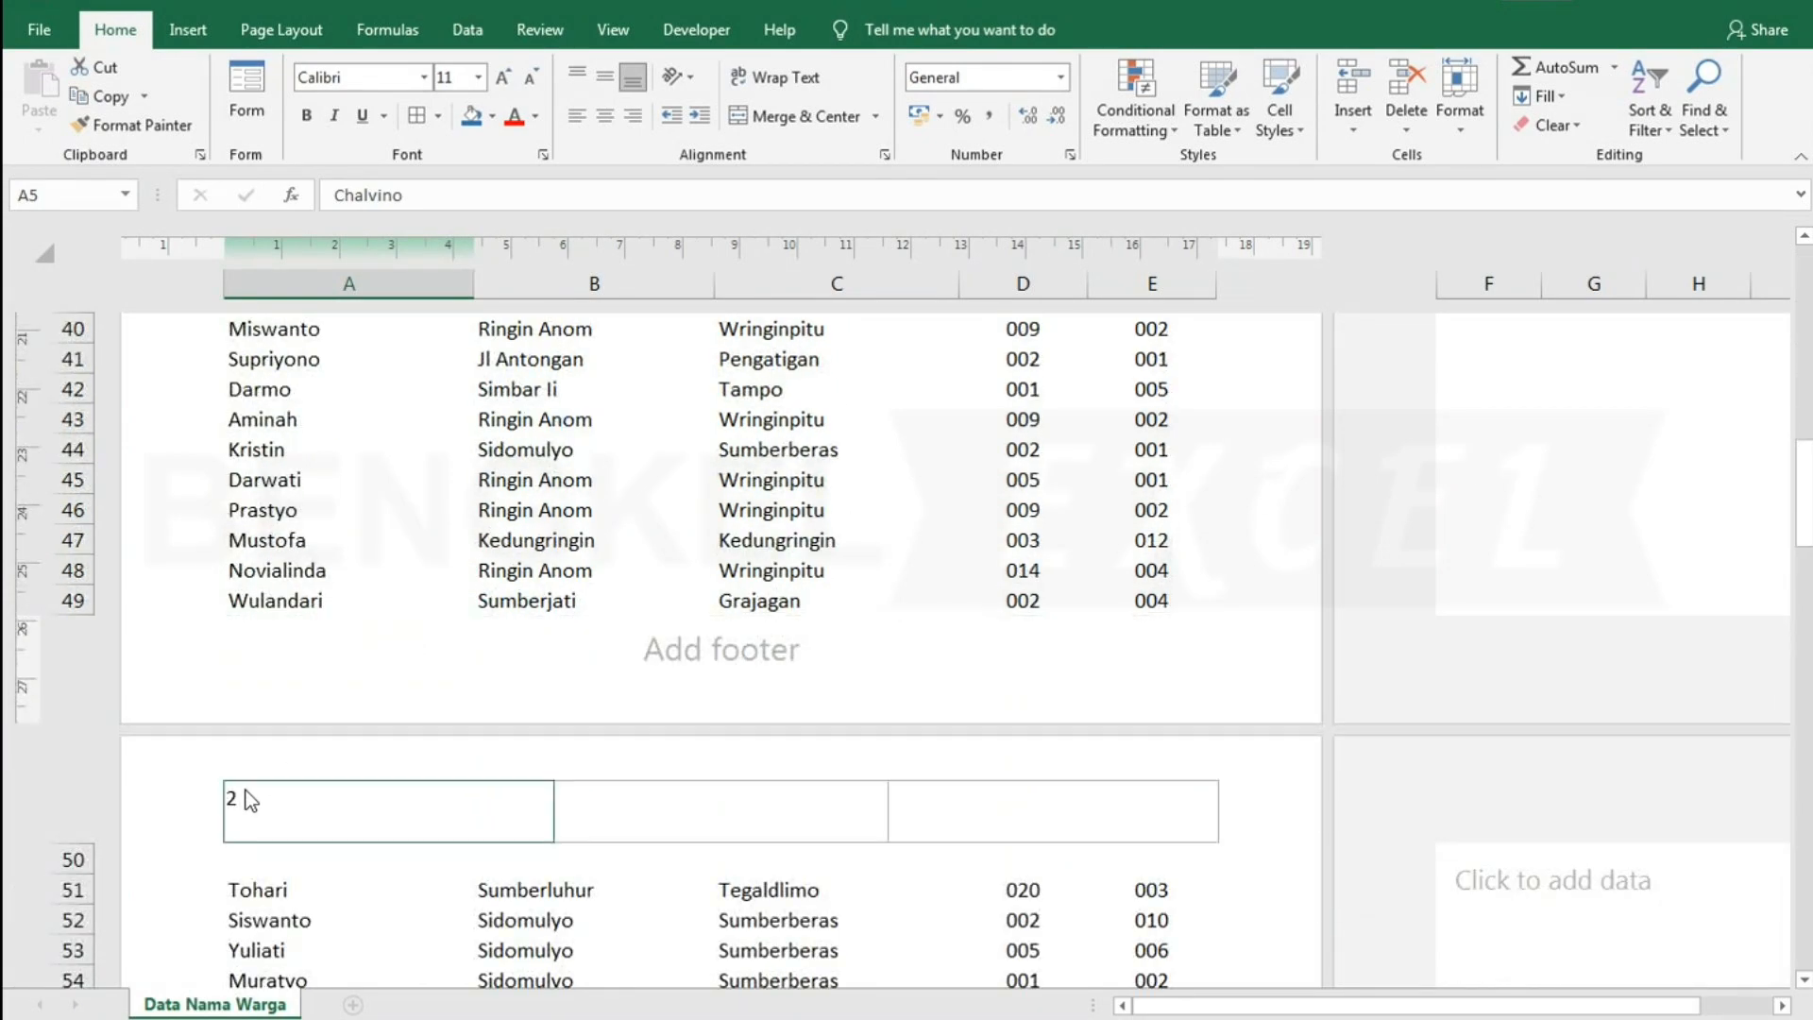
{"action": "scroll", "coordinate": [344, 651], "scroll_direction": "up", "scroll_amount": 13}
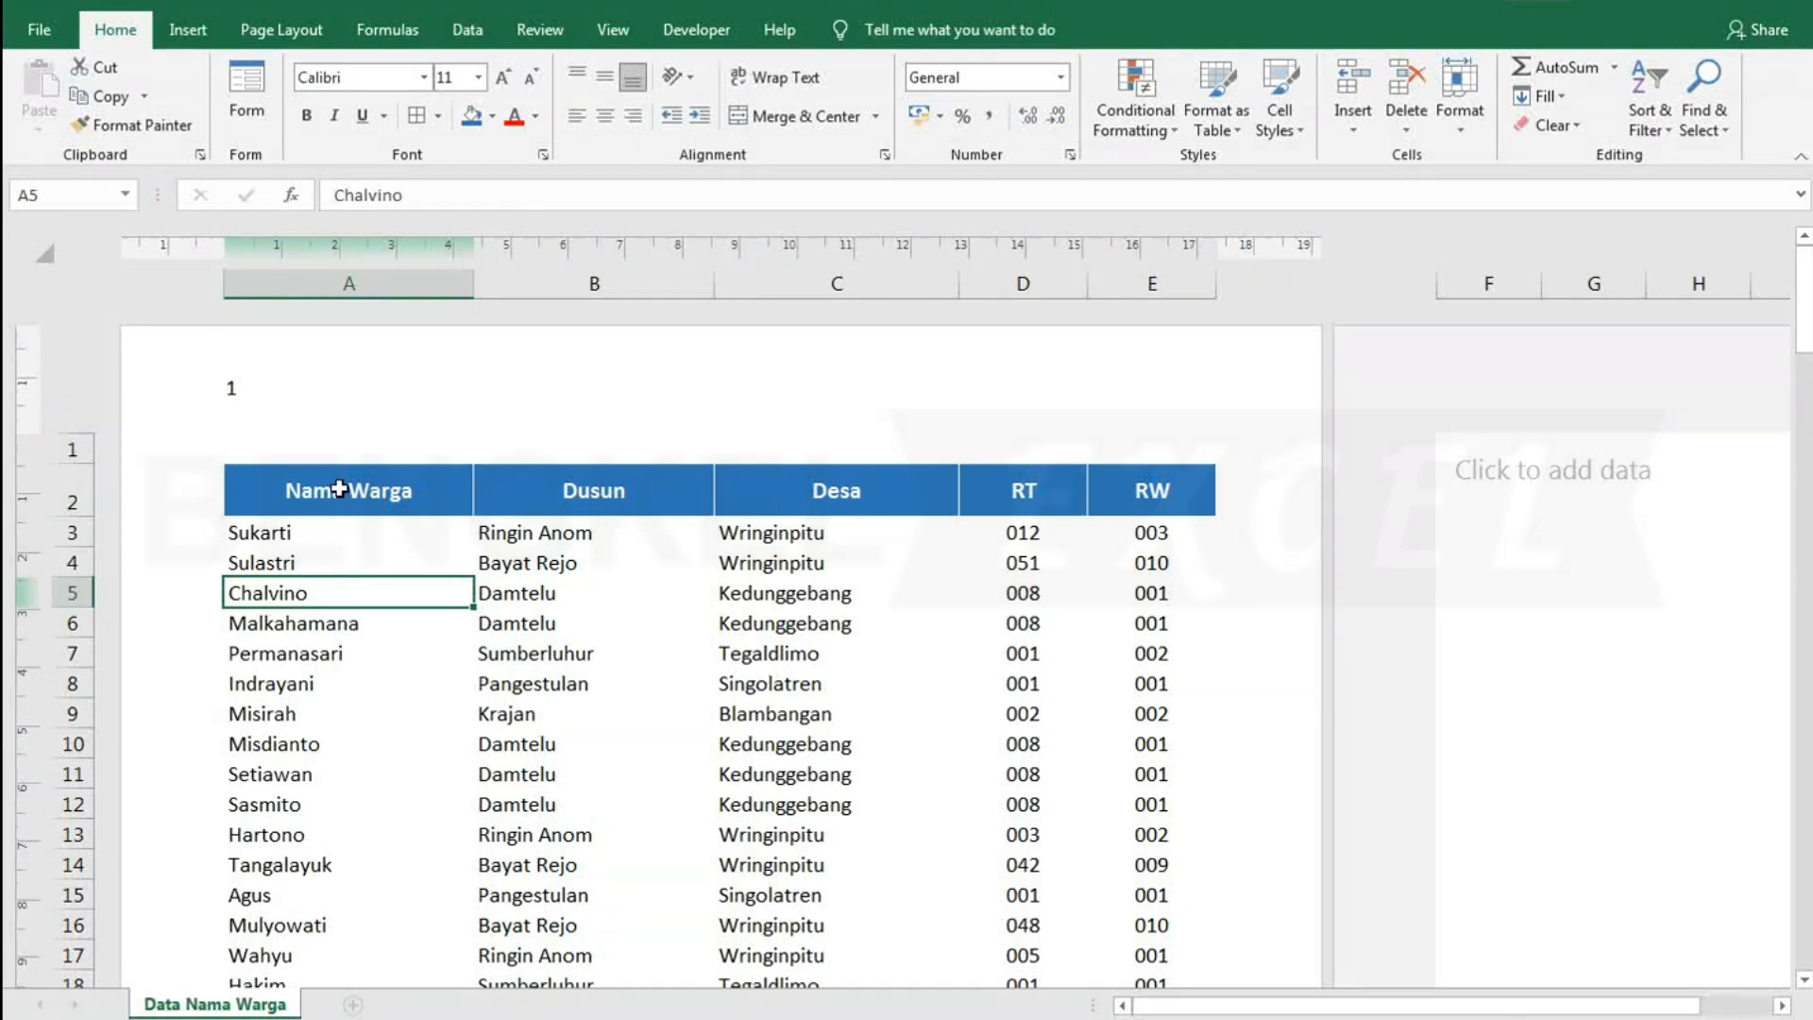
Put the word "Halaman" and a space before the page number in the left header section.
{"action": "left_click", "coordinate": [314, 397]}
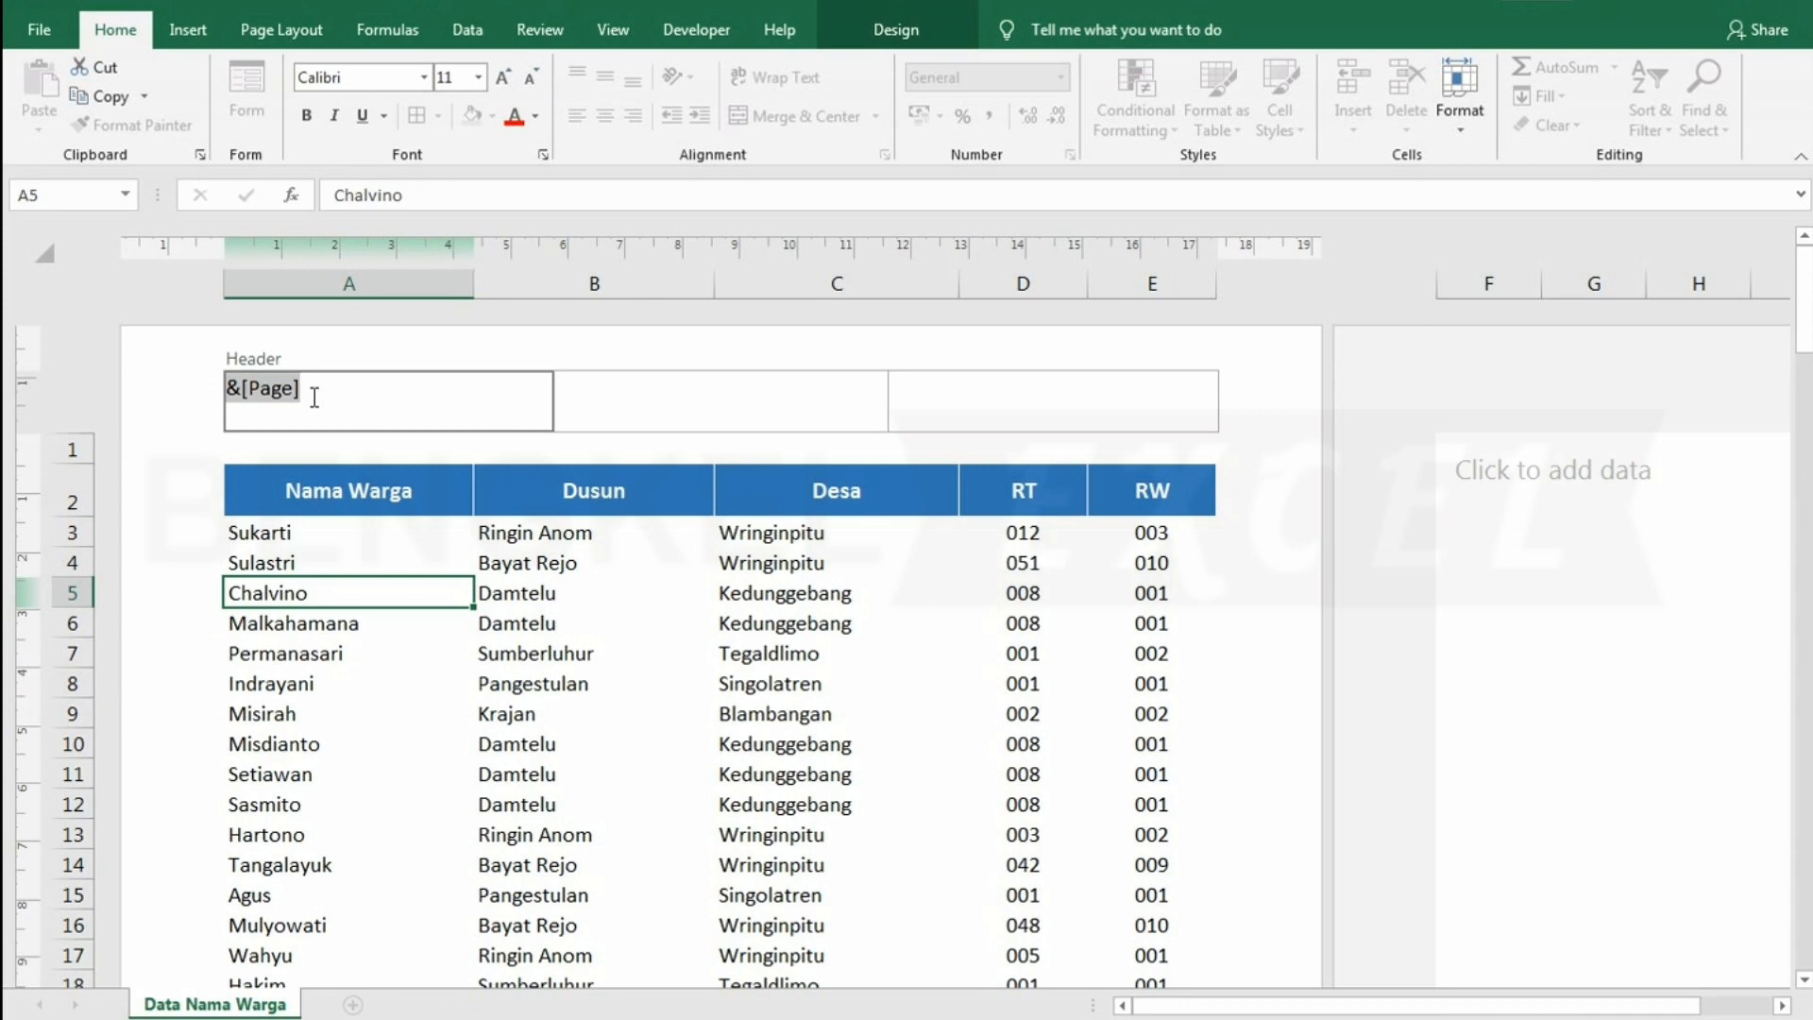
{"action": "type", "text": "Ha"}
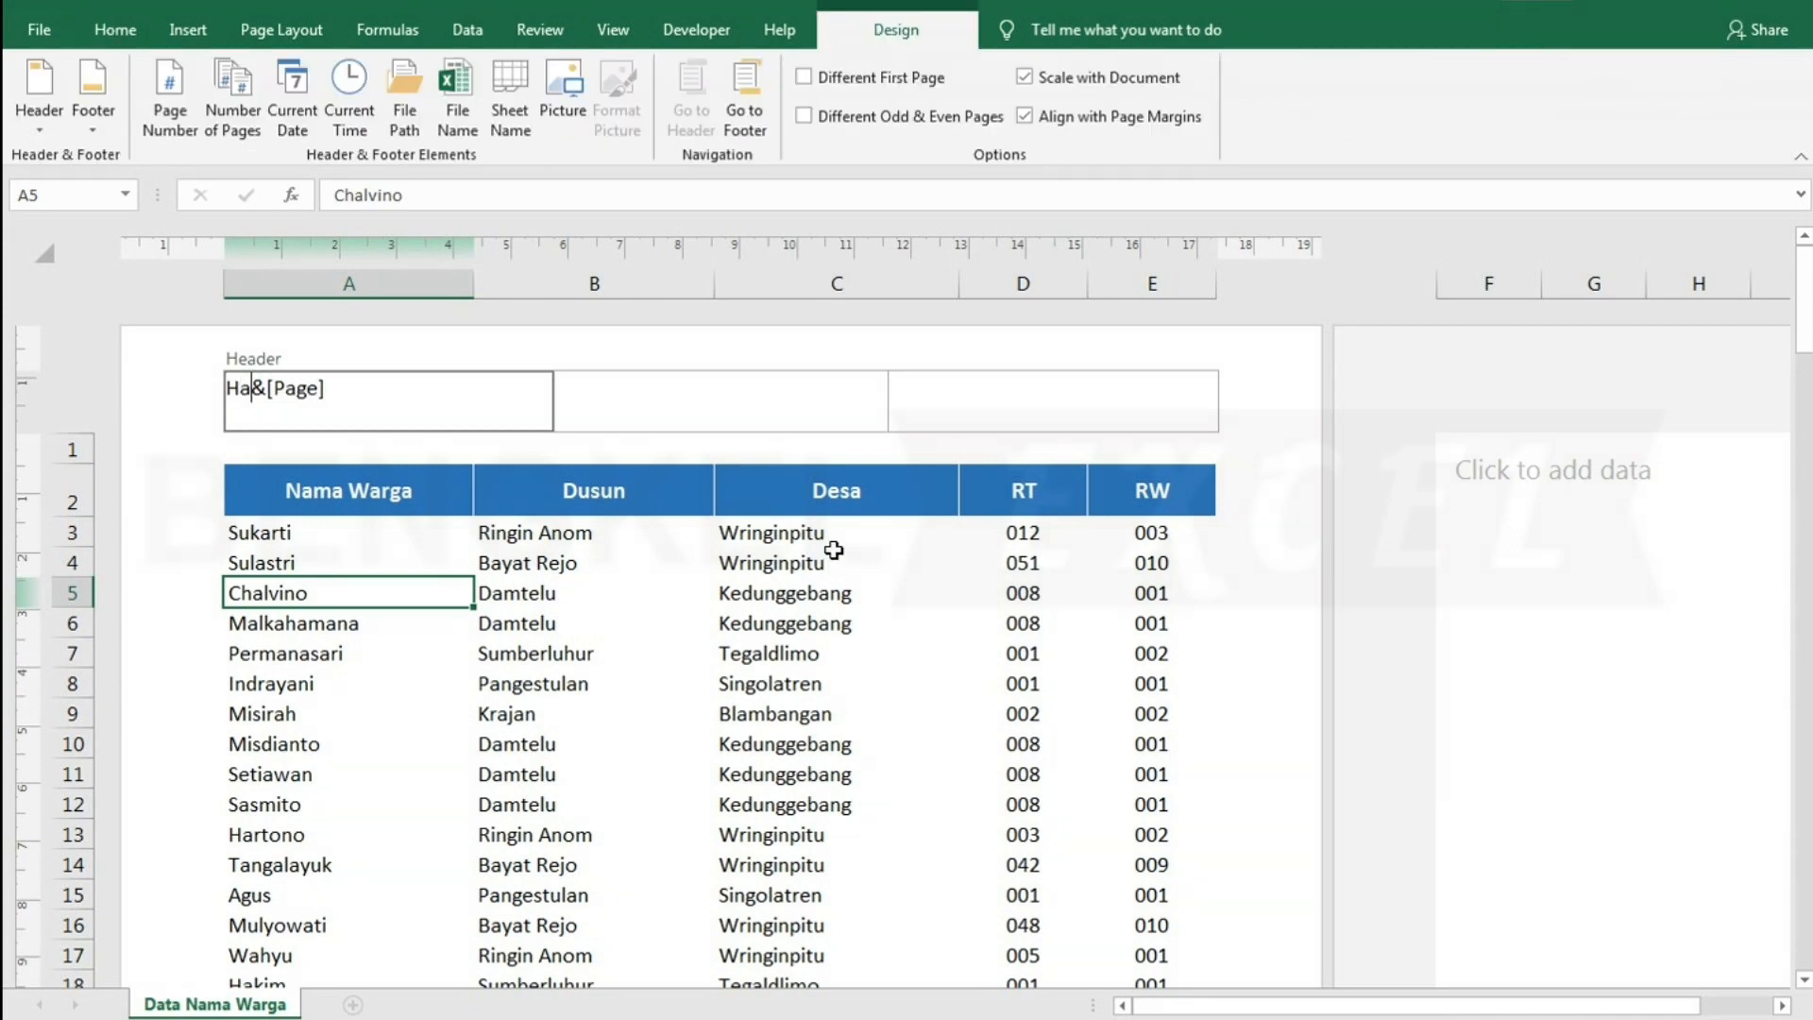
{"action": "type", "text": "laman"}
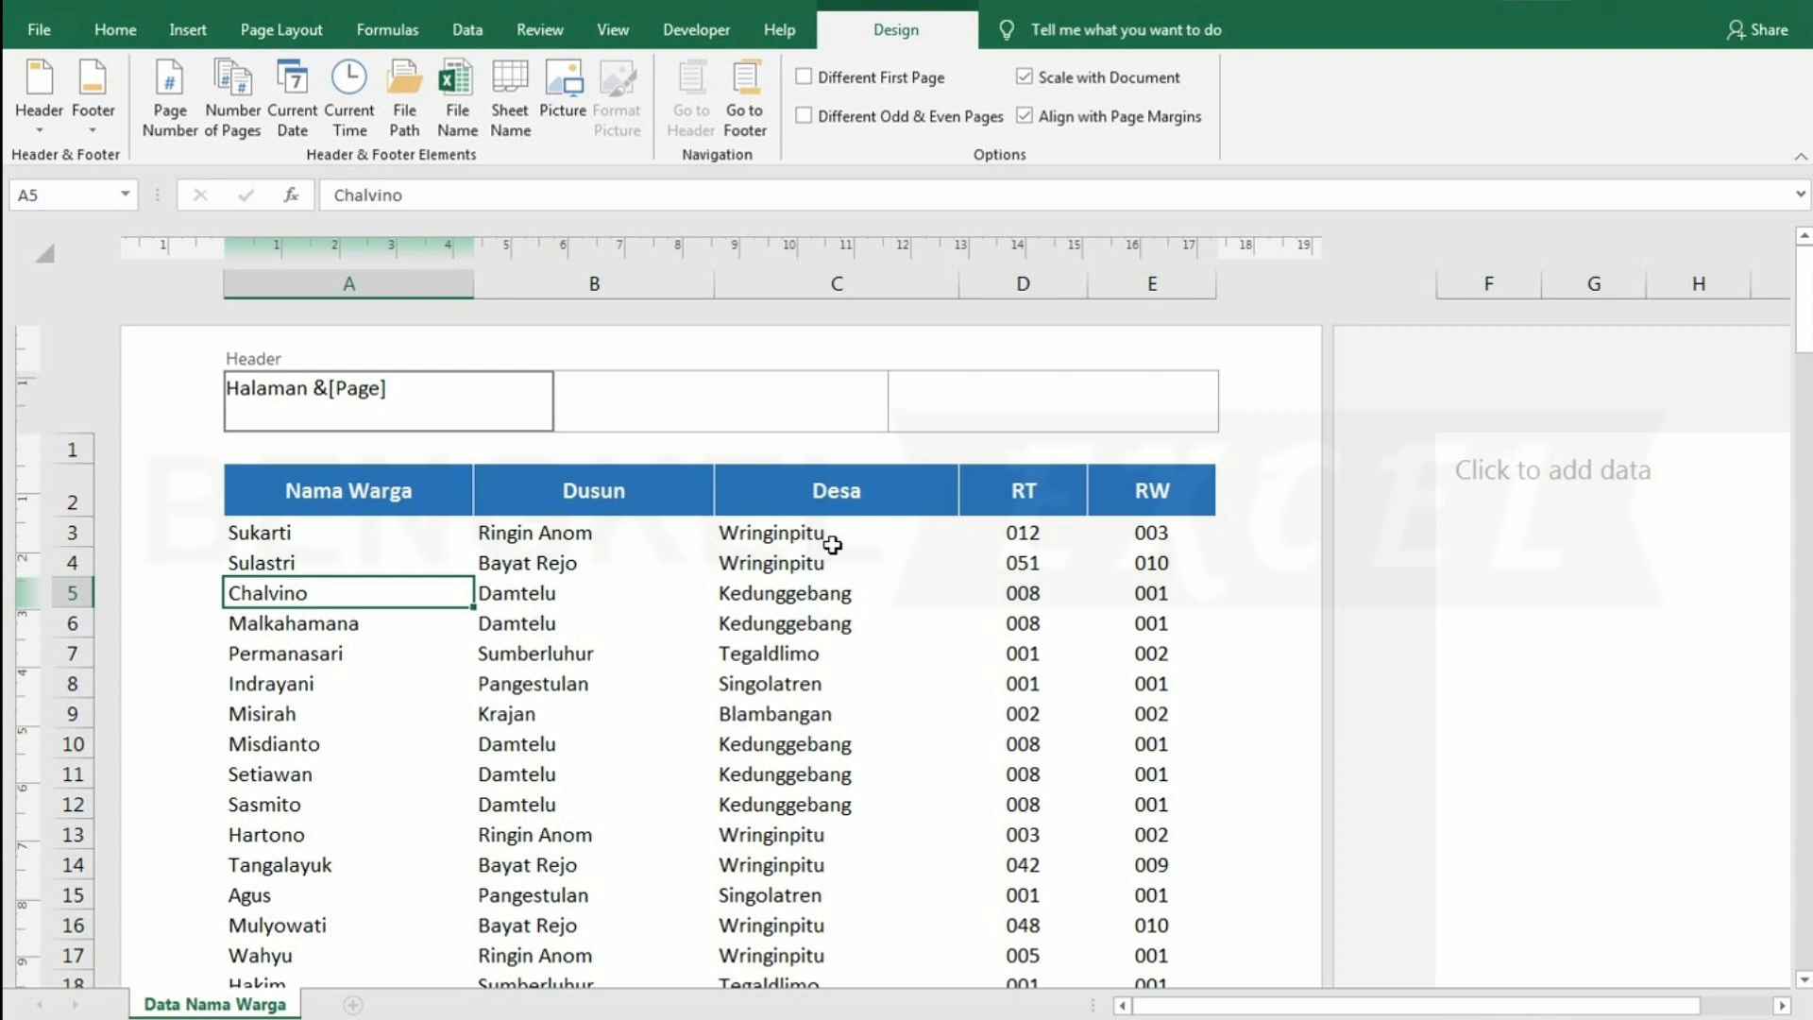
{"action": "left_click", "coordinate": [564, 587]}
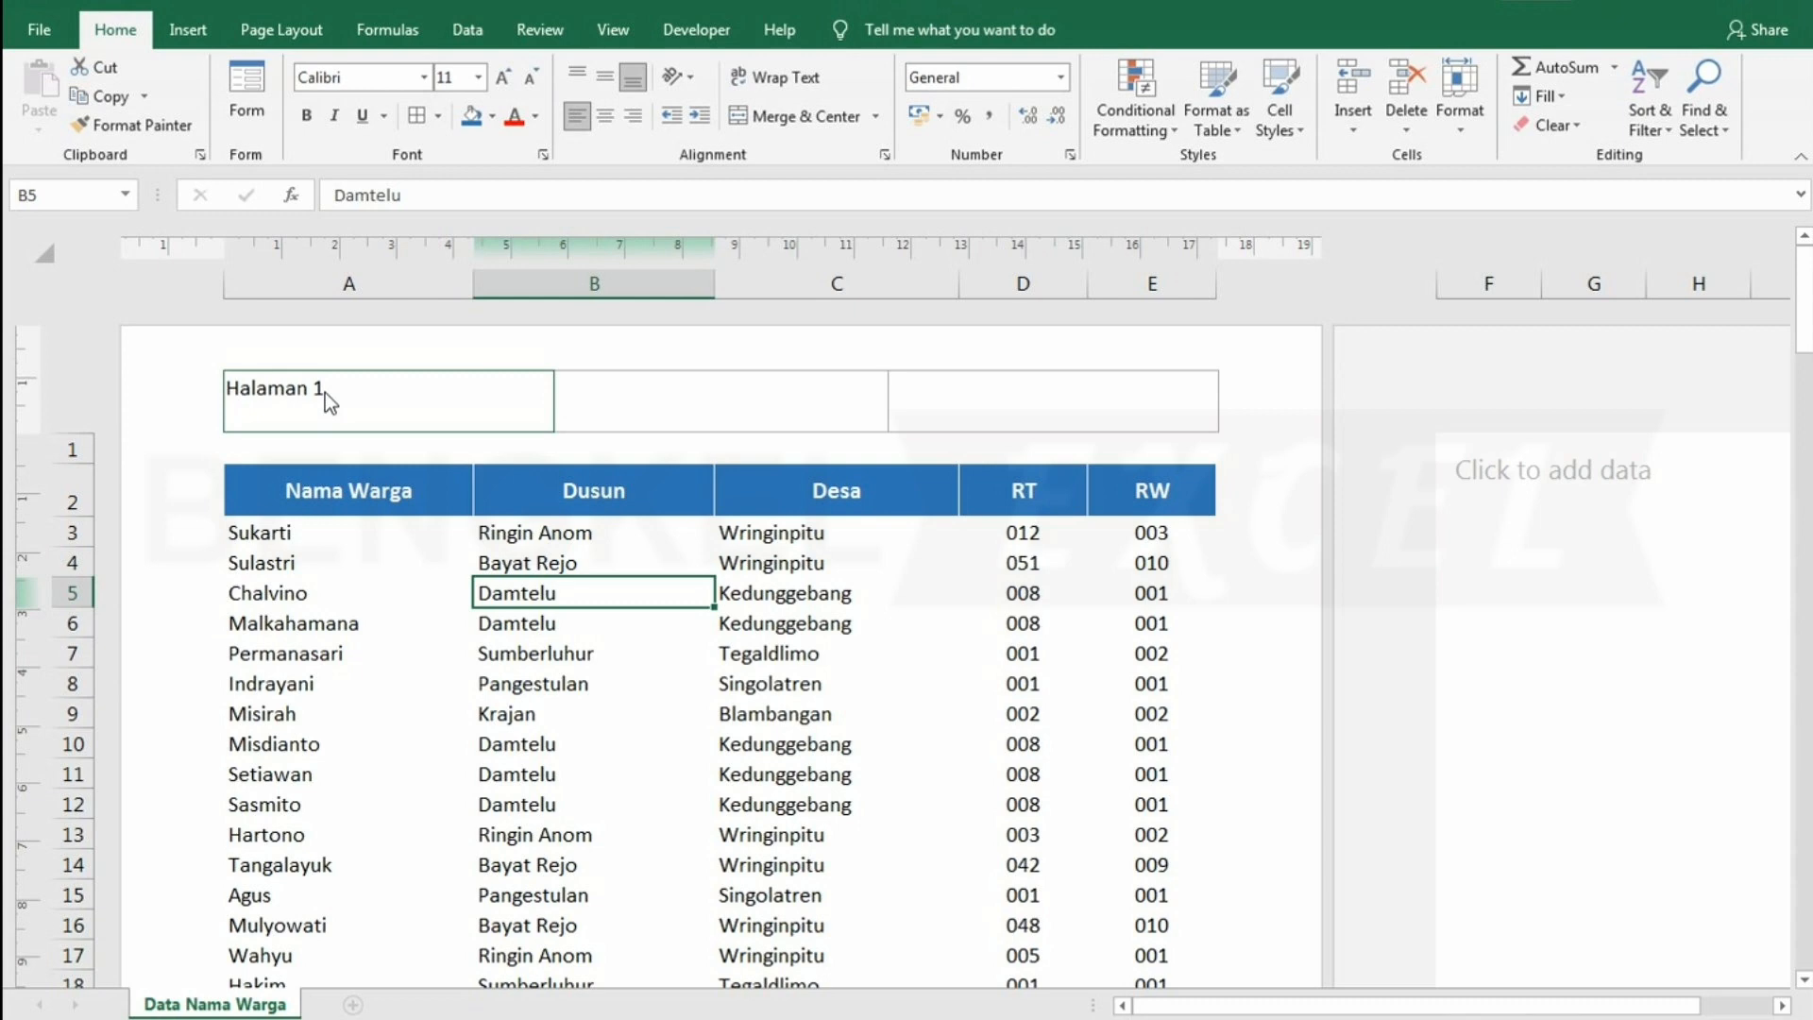
Insert the number of pages in the center header section and compare it with the sheet's pages.
{"action": "left_click", "coordinate": [727, 397]}
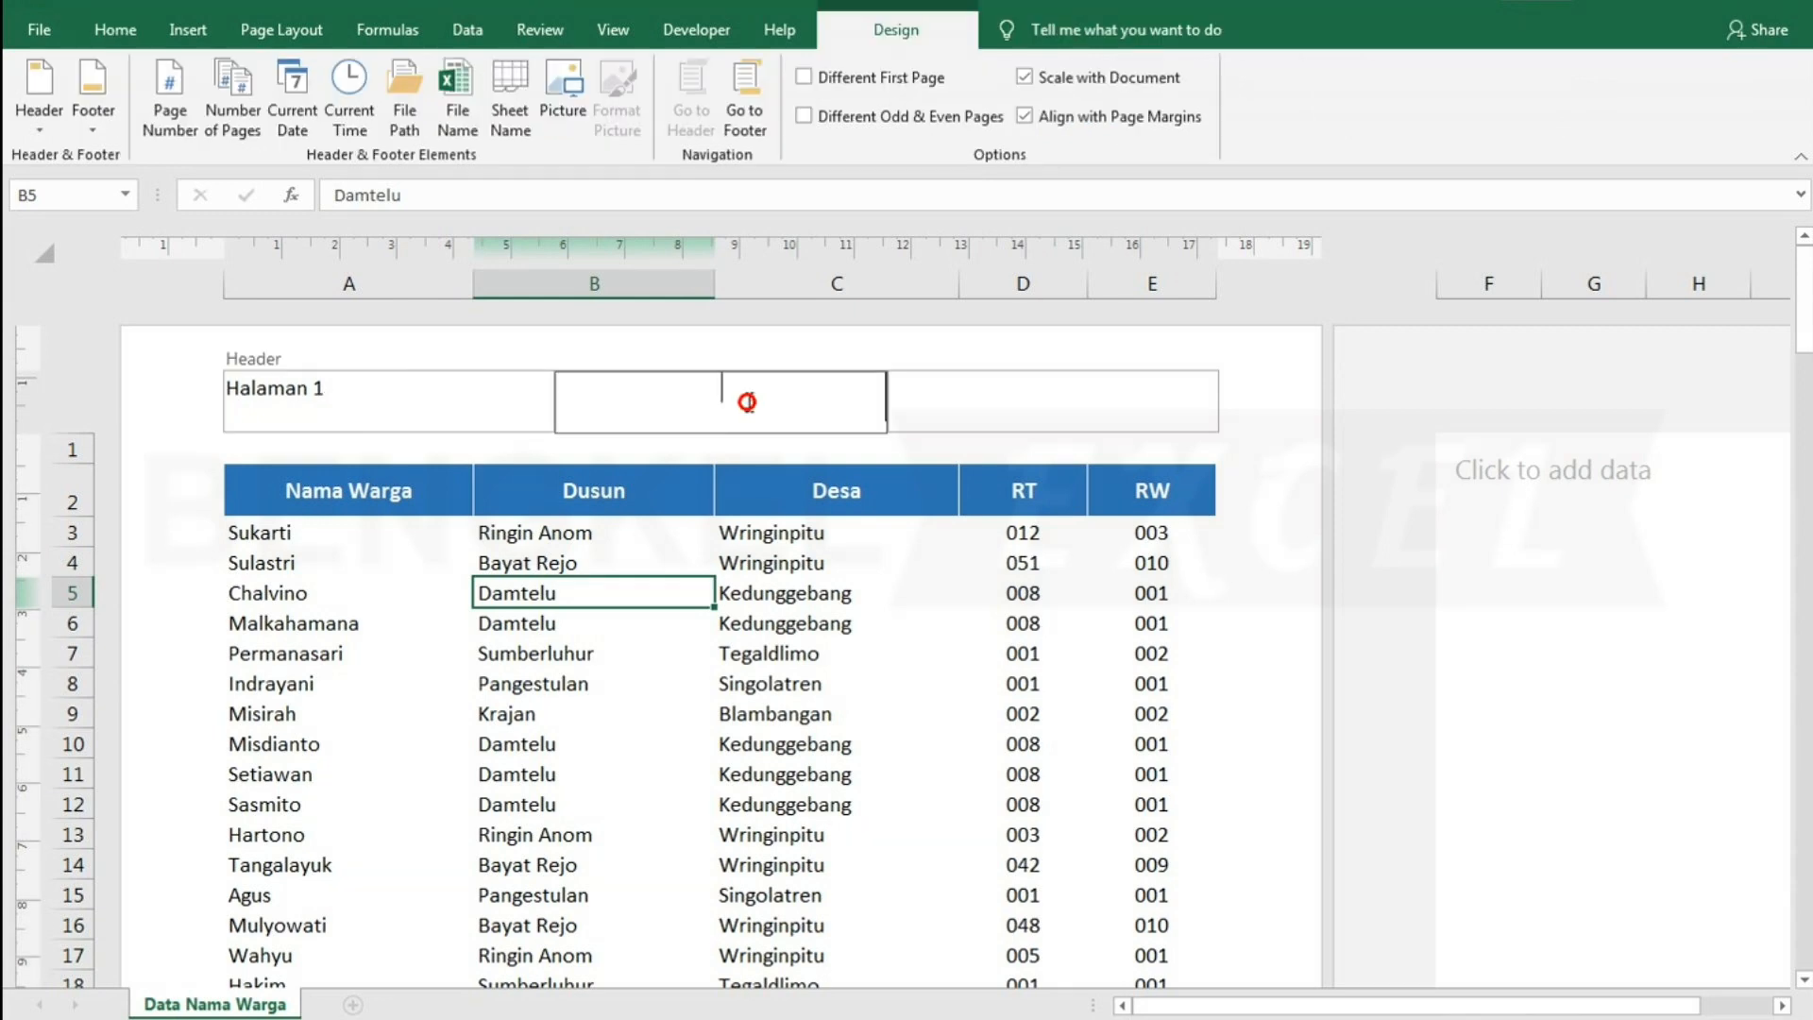
{"action": "left_click", "coordinate": [672, 399]}
{"action": "left_click", "coordinate": [255, 132]}
{"action": "left_click", "coordinate": [769, 616]}
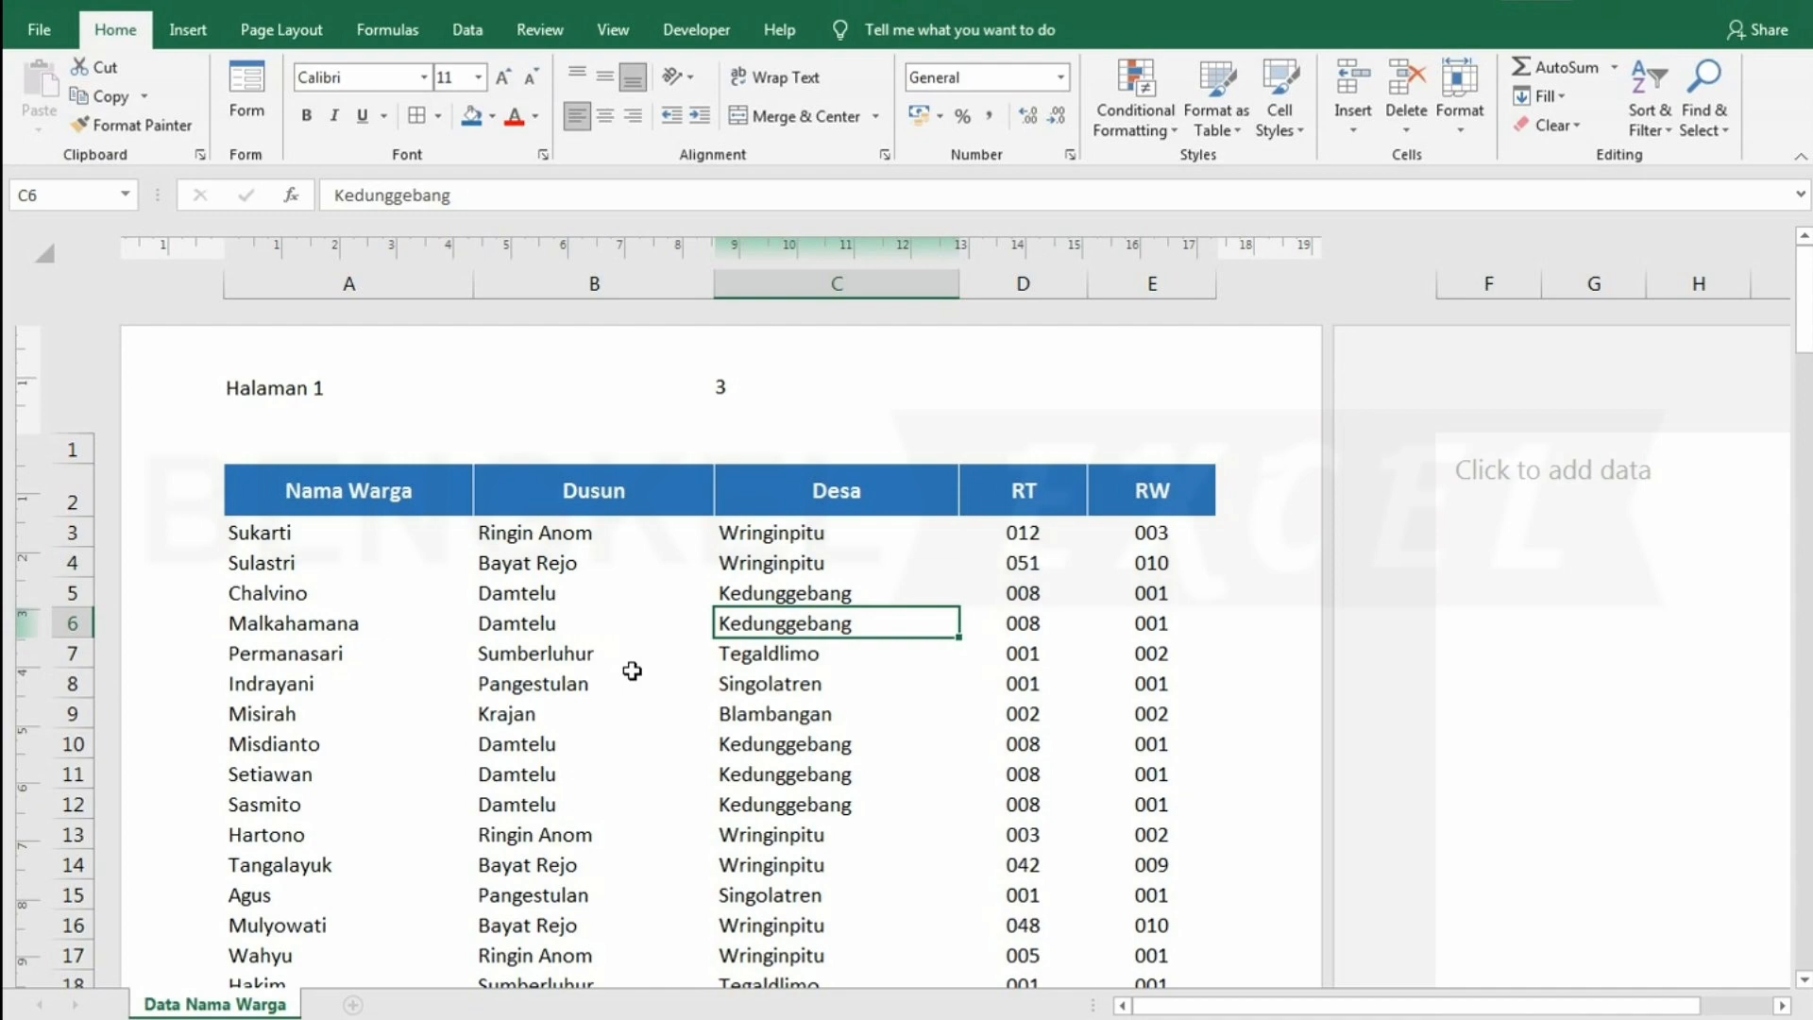
{"action": "scroll", "coordinate": [631, 671], "scroll_direction": "down", "scroll_amount": 20}
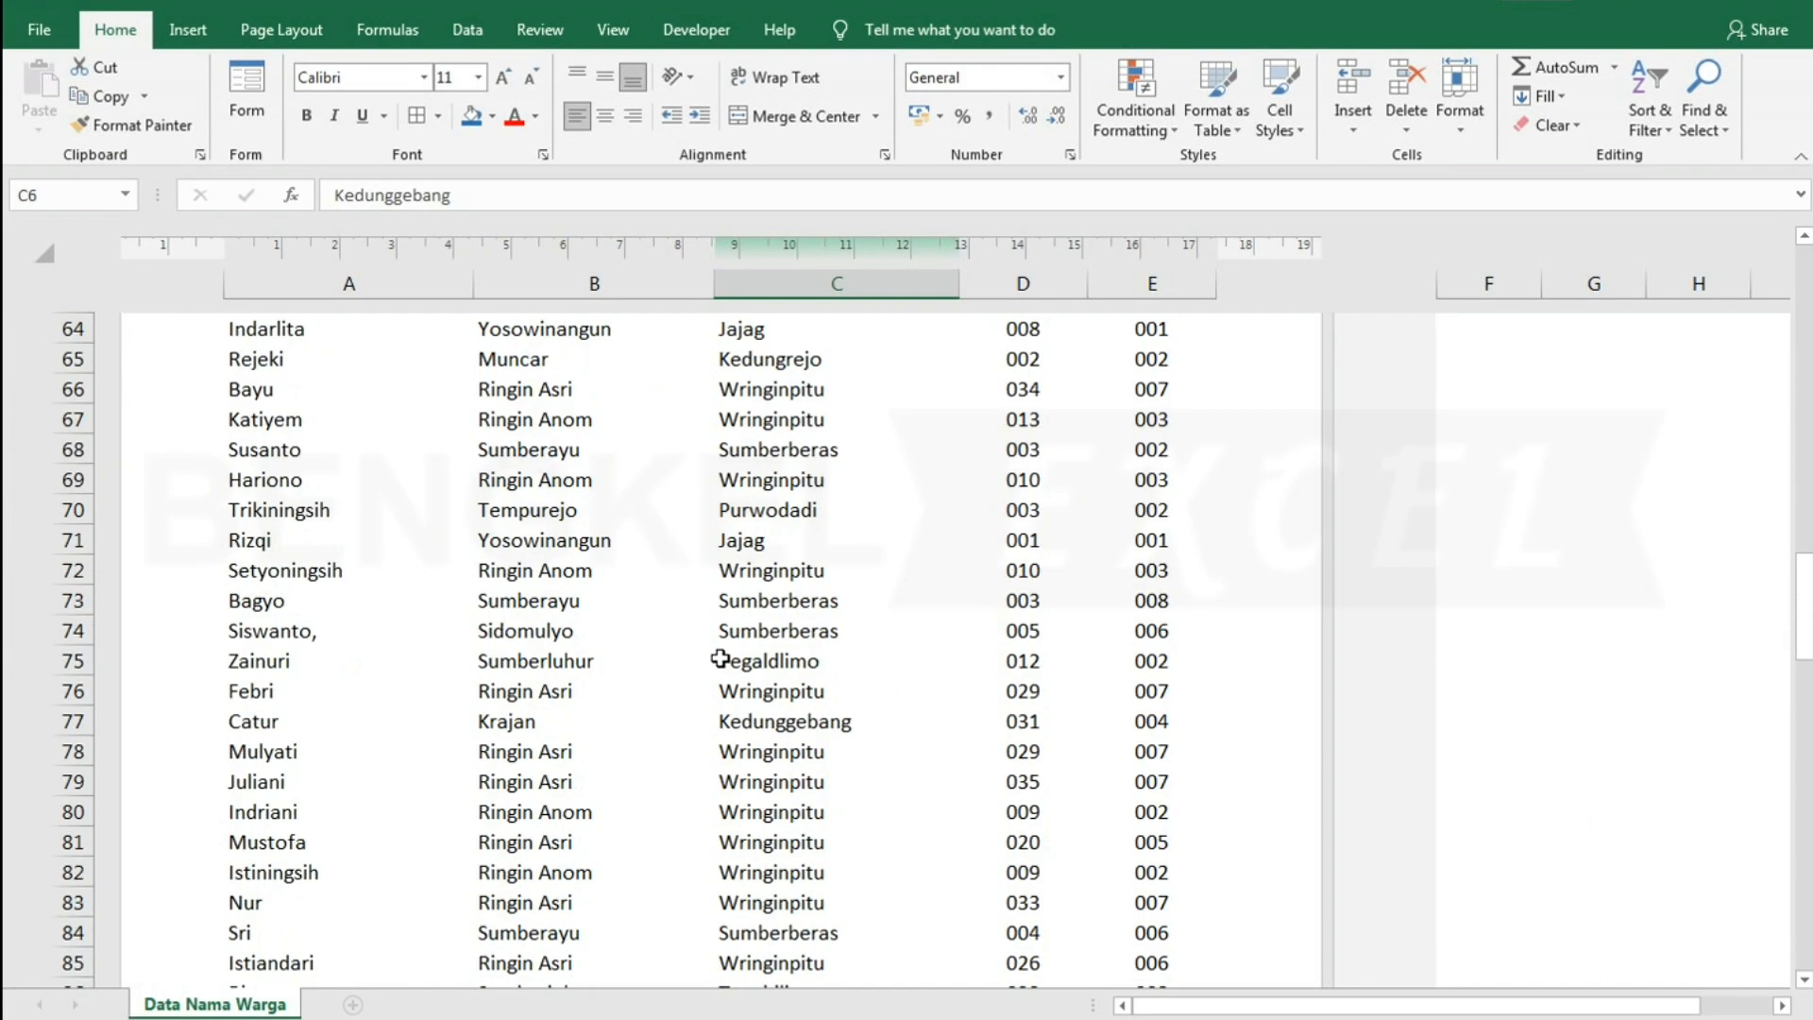
{"action": "scroll", "coordinate": [716, 649], "scroll_direction": "down", "scroll_amount": 18}
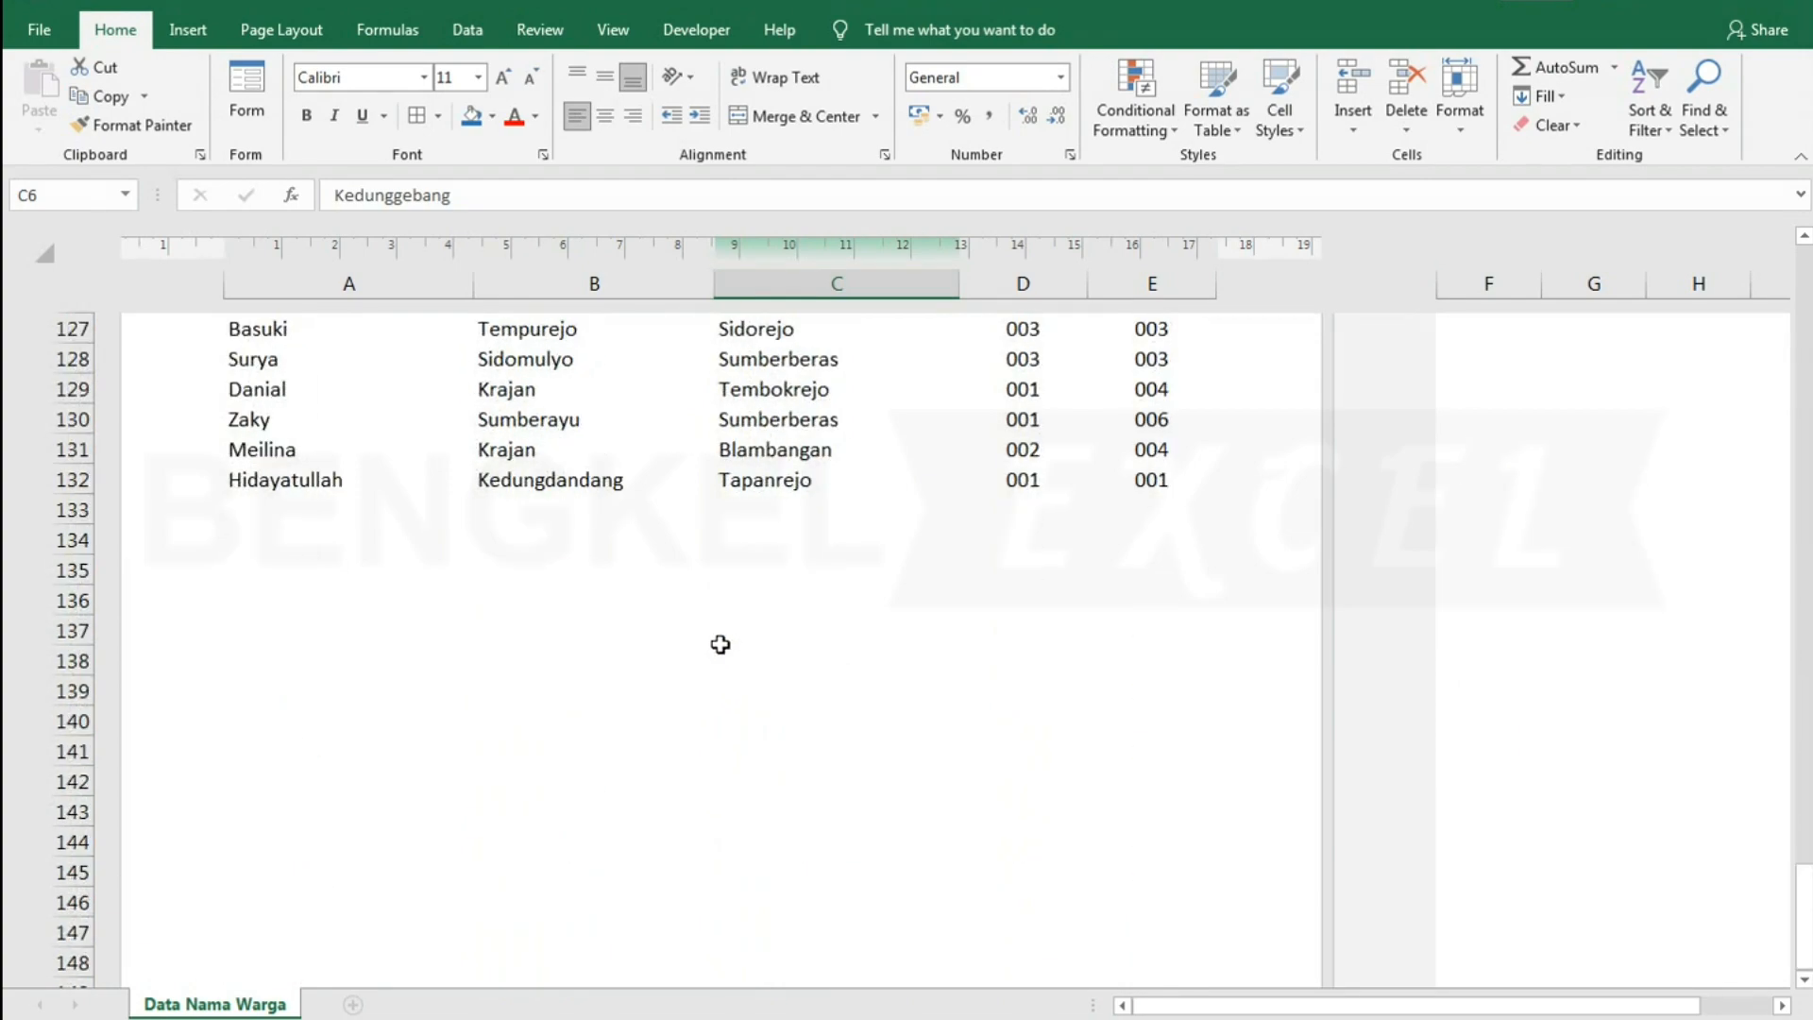
{"action": "scroll", "coordinate": [713, 623], "scroll_direction": "up", "scroll_amount": 7}
{"action": "scroll", "coordinate": [714, 613], "scroll_direction": "up", "scroll_amount": 10}
{"action": "scroll", "coordinate": [715, 538], "scroll_direction": "up", "scroll_amount": 12}
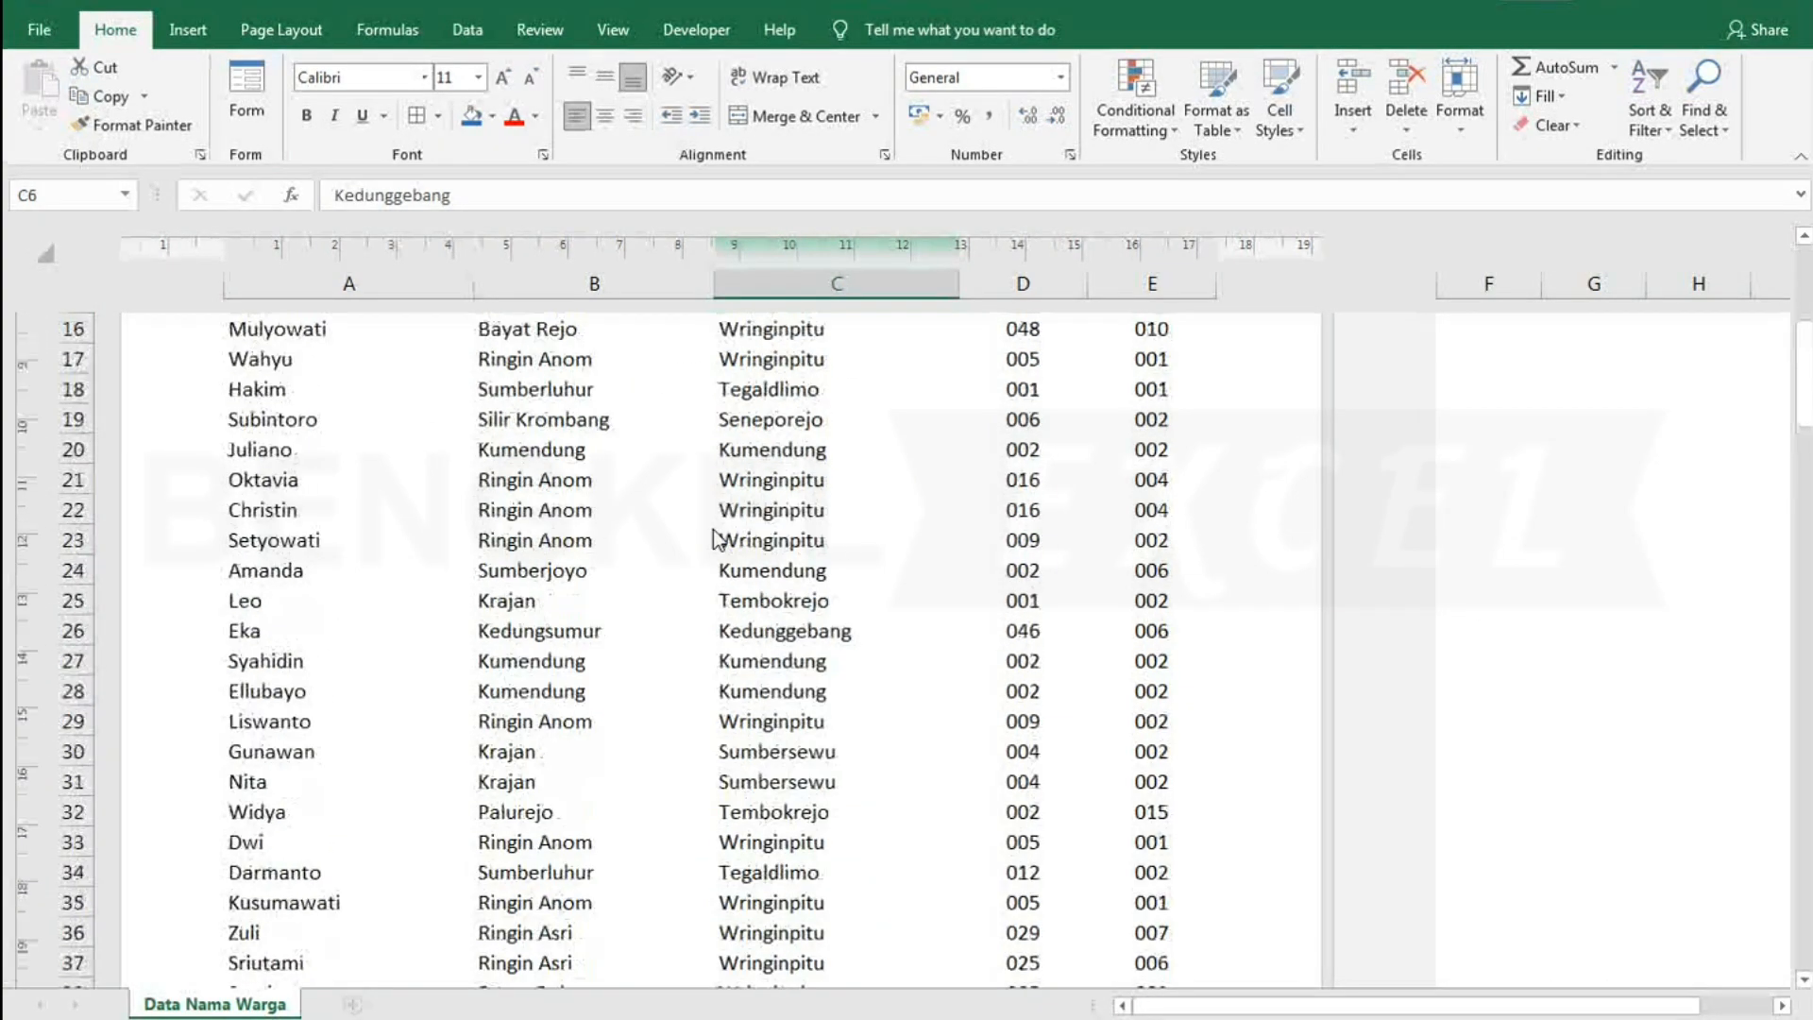
Replace the page count in the center header section with the current date.
{"action": "left_click", "coordinate": [741, 389]}
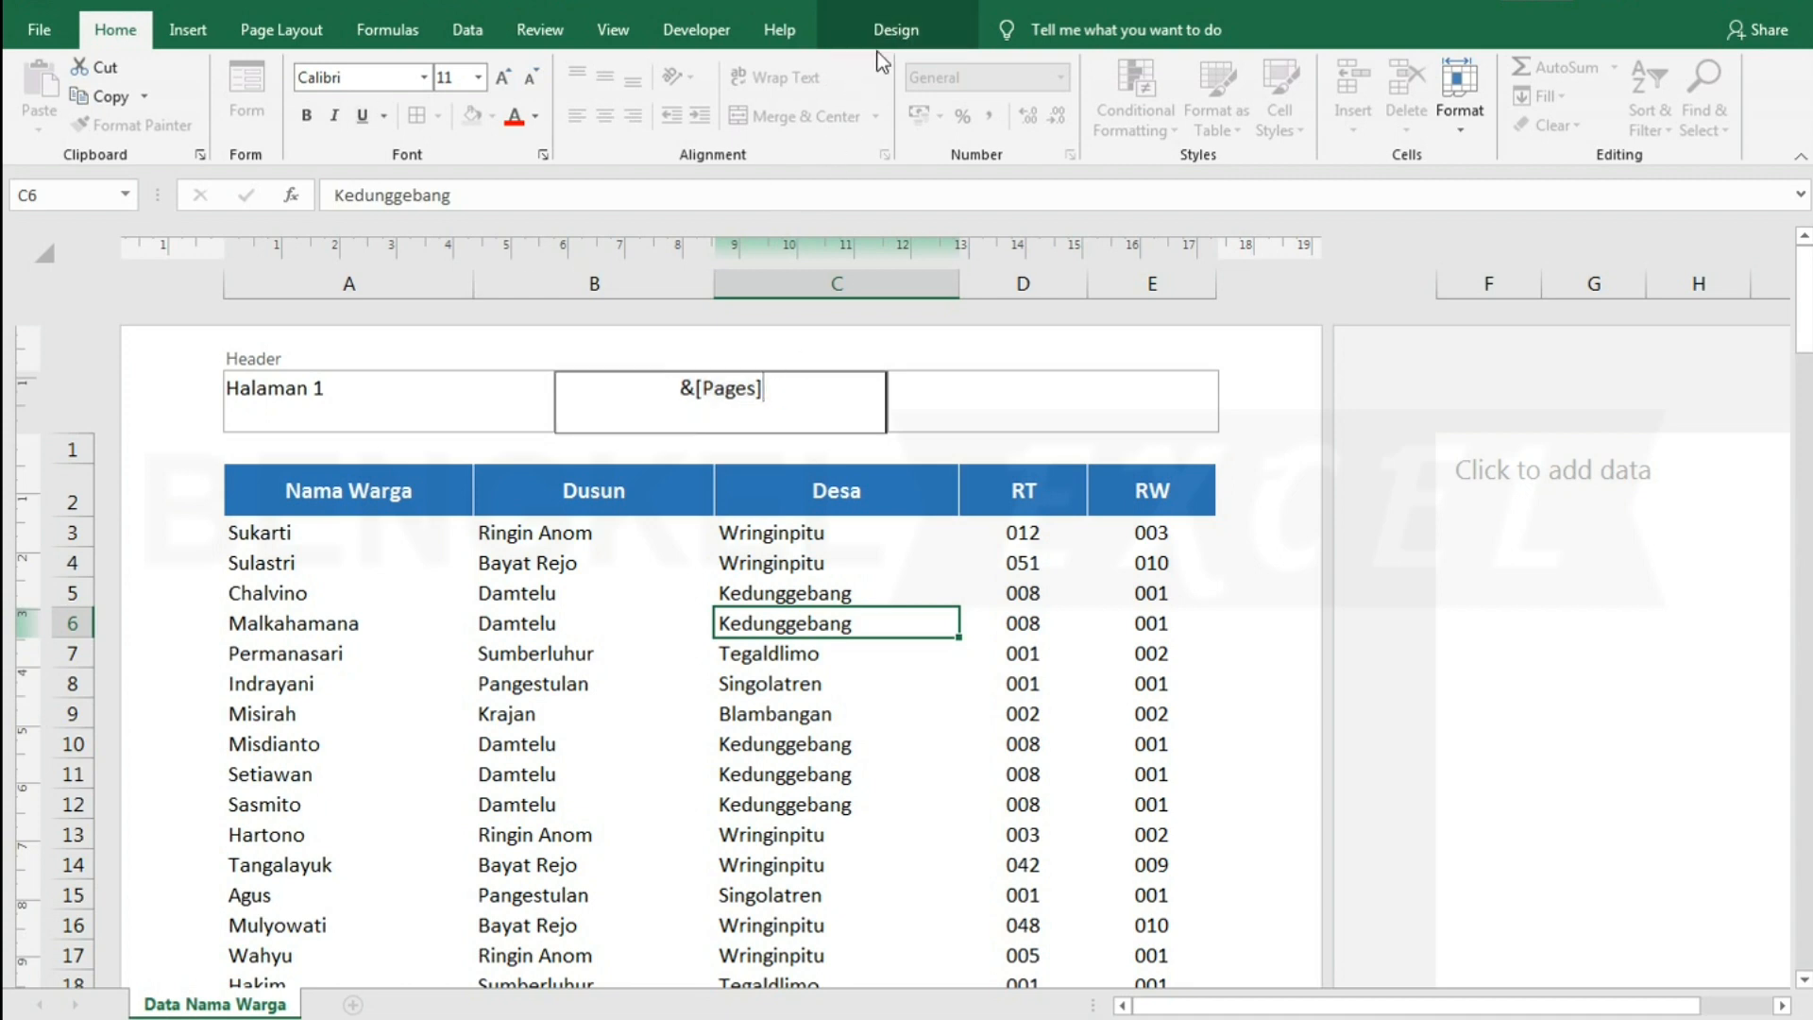
{"action": "left_click", "coordinate": [895, 29]}
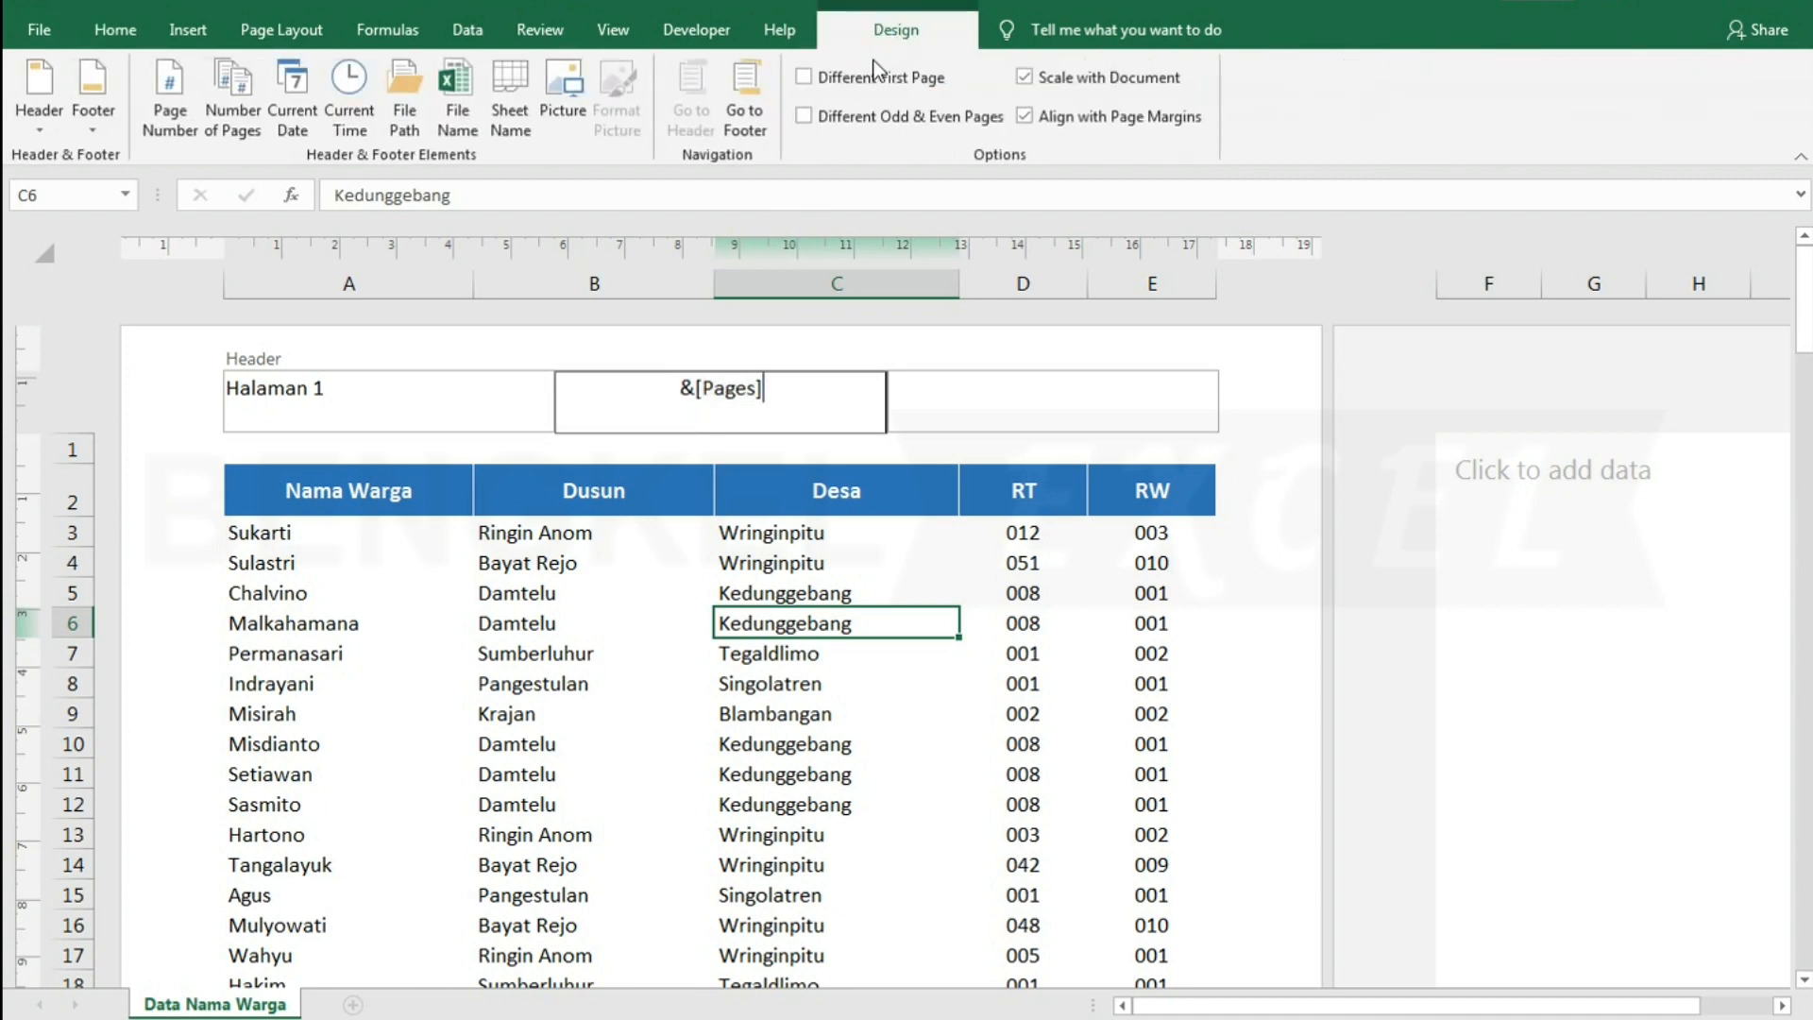
{"action": "triple_click", "coordinate": [790, 404]}
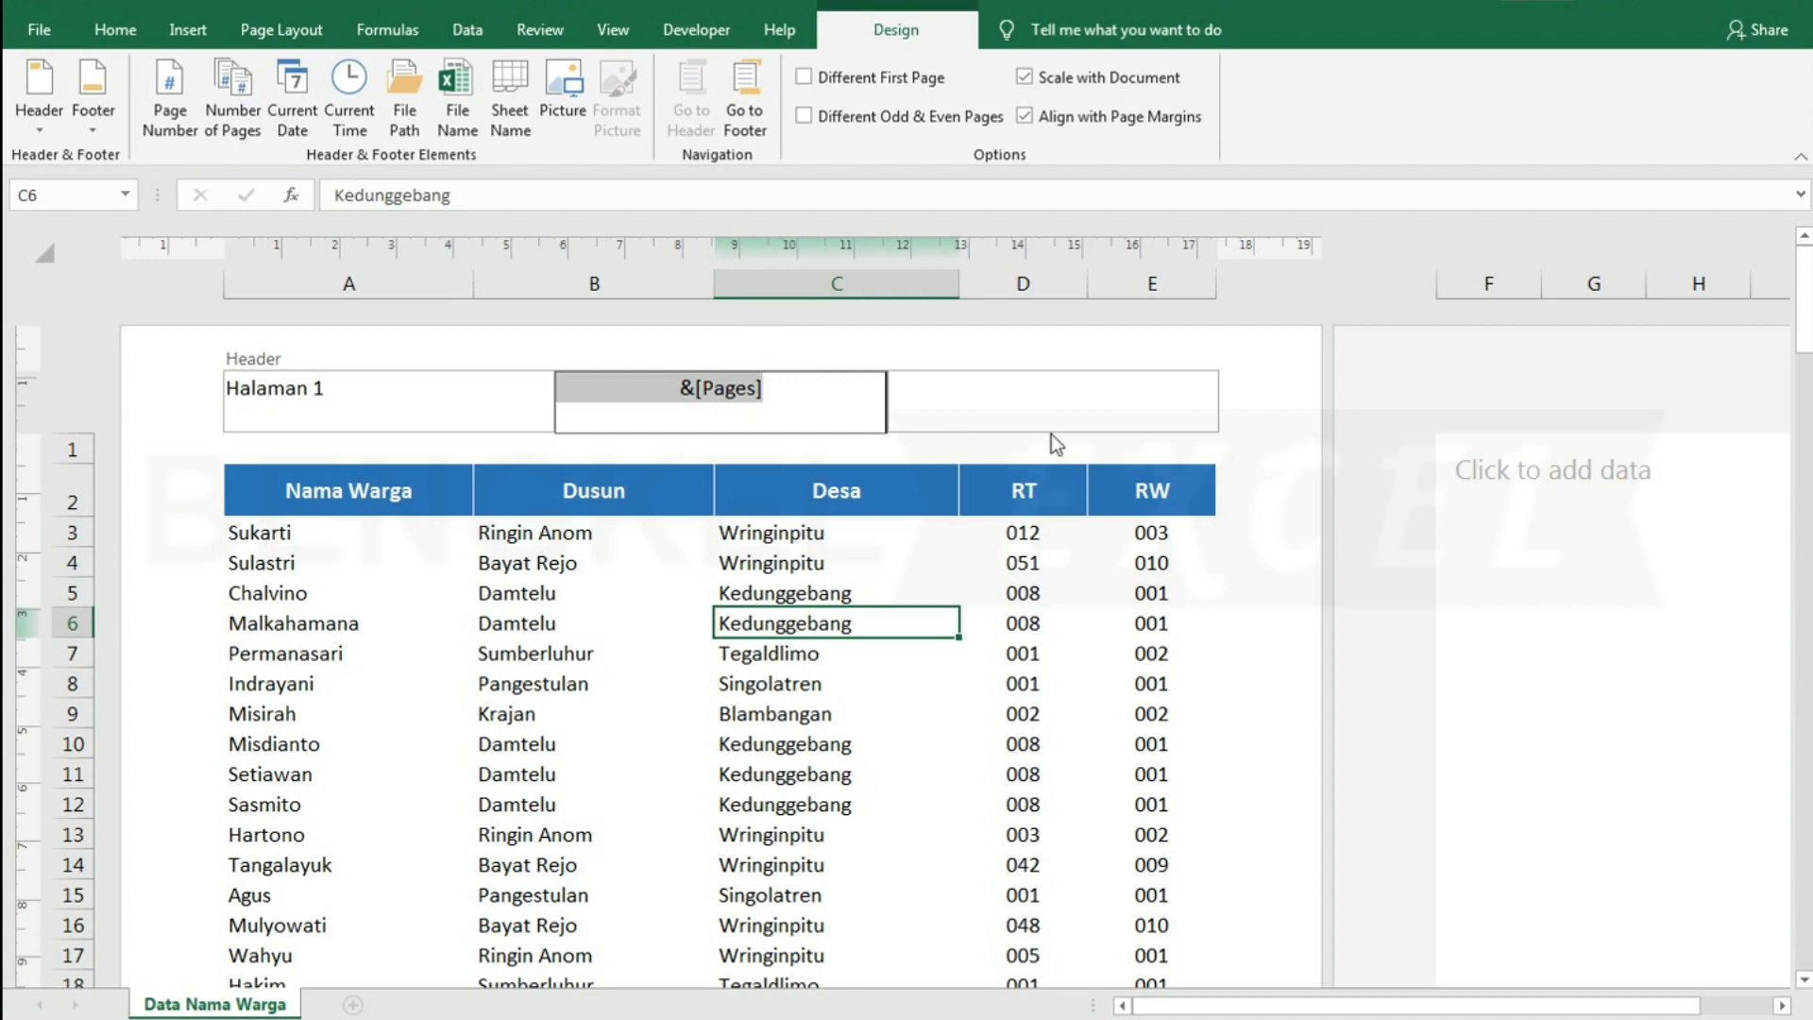
{"action": "key", "text": "Delete"}
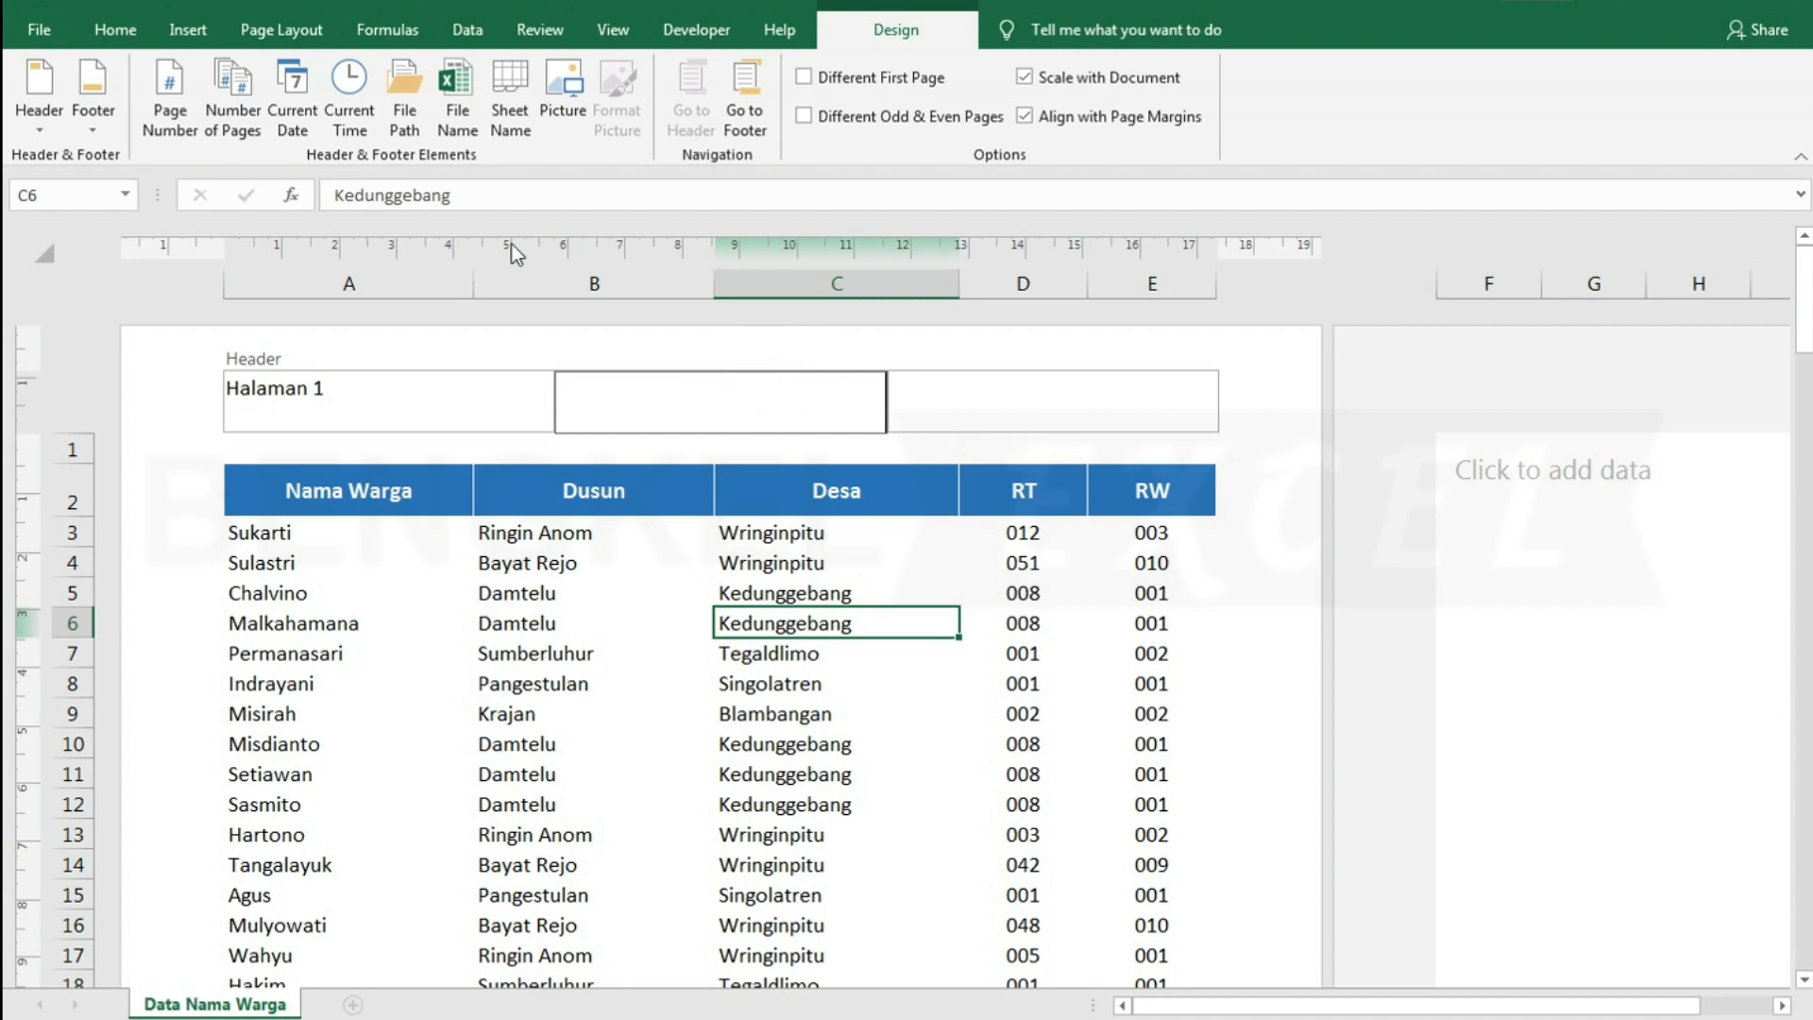
{"action": "left_click", "coordinate": [304, 126]}
{"action": "left_click", "coordinate": [808, 566]}
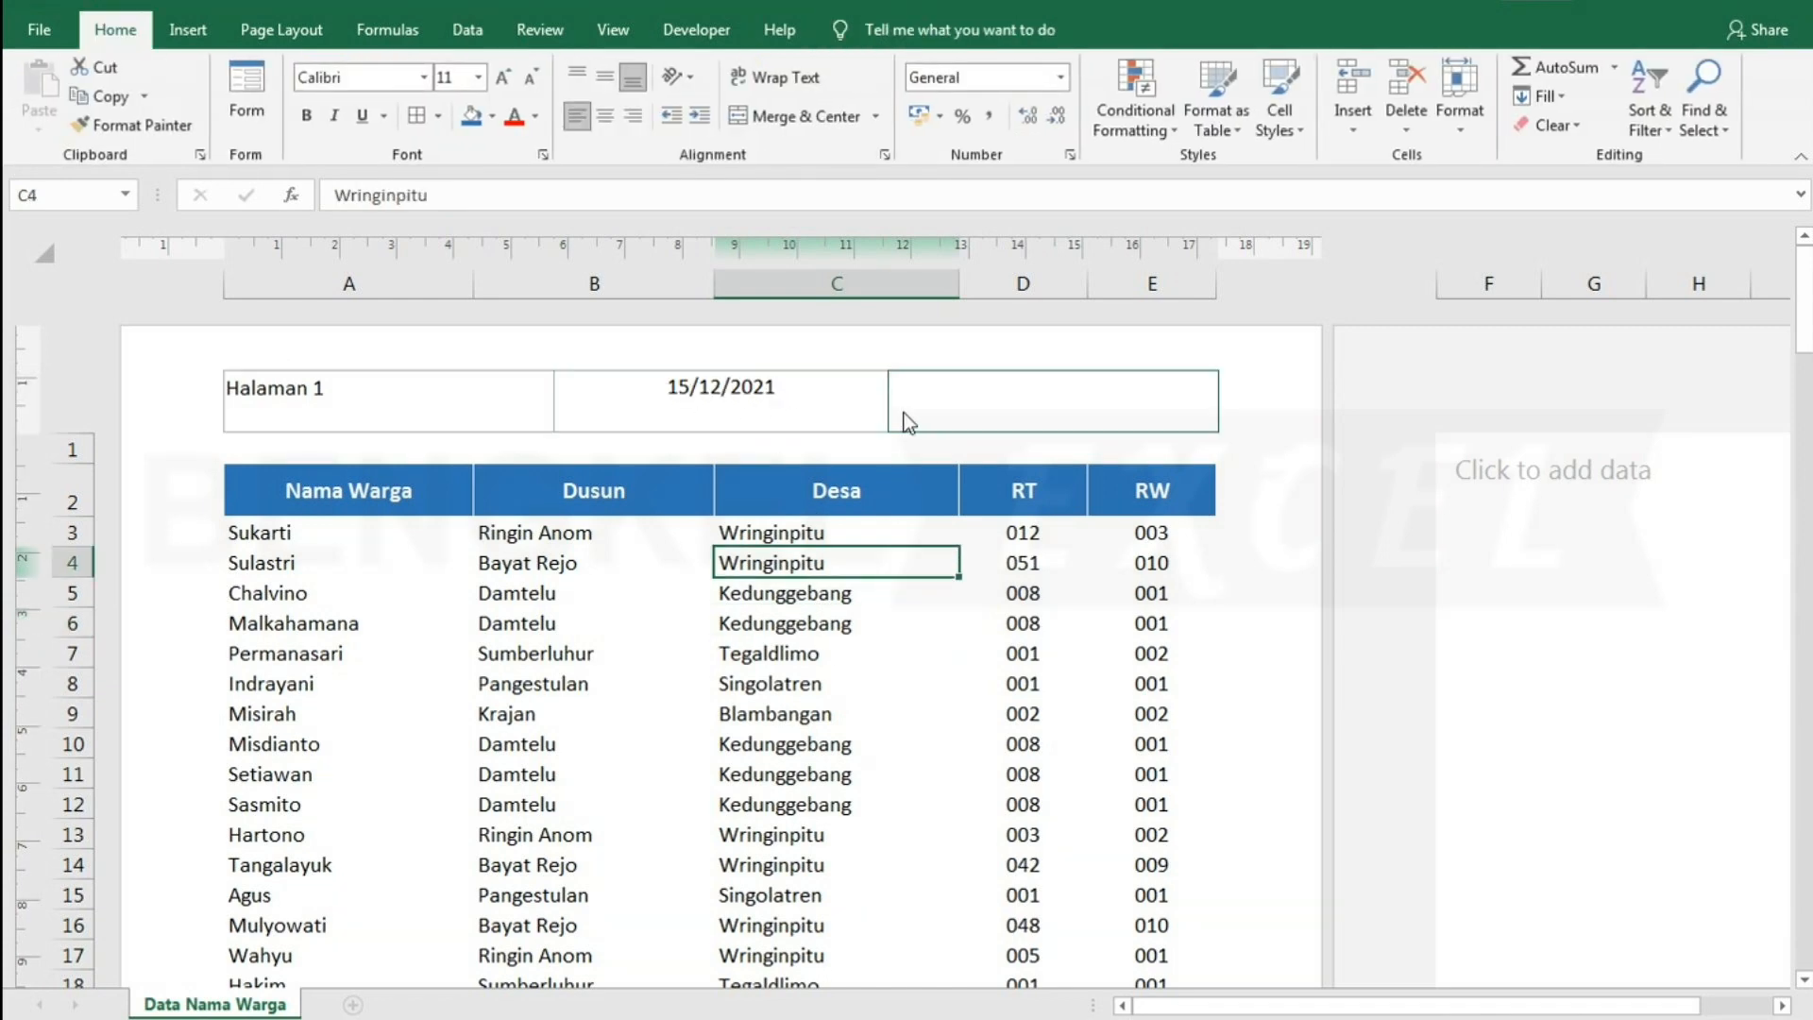
Put the word "Tanggal" and a space before the date in the center header section.
{"action": "left_click", "coordinate": [773, 399]}
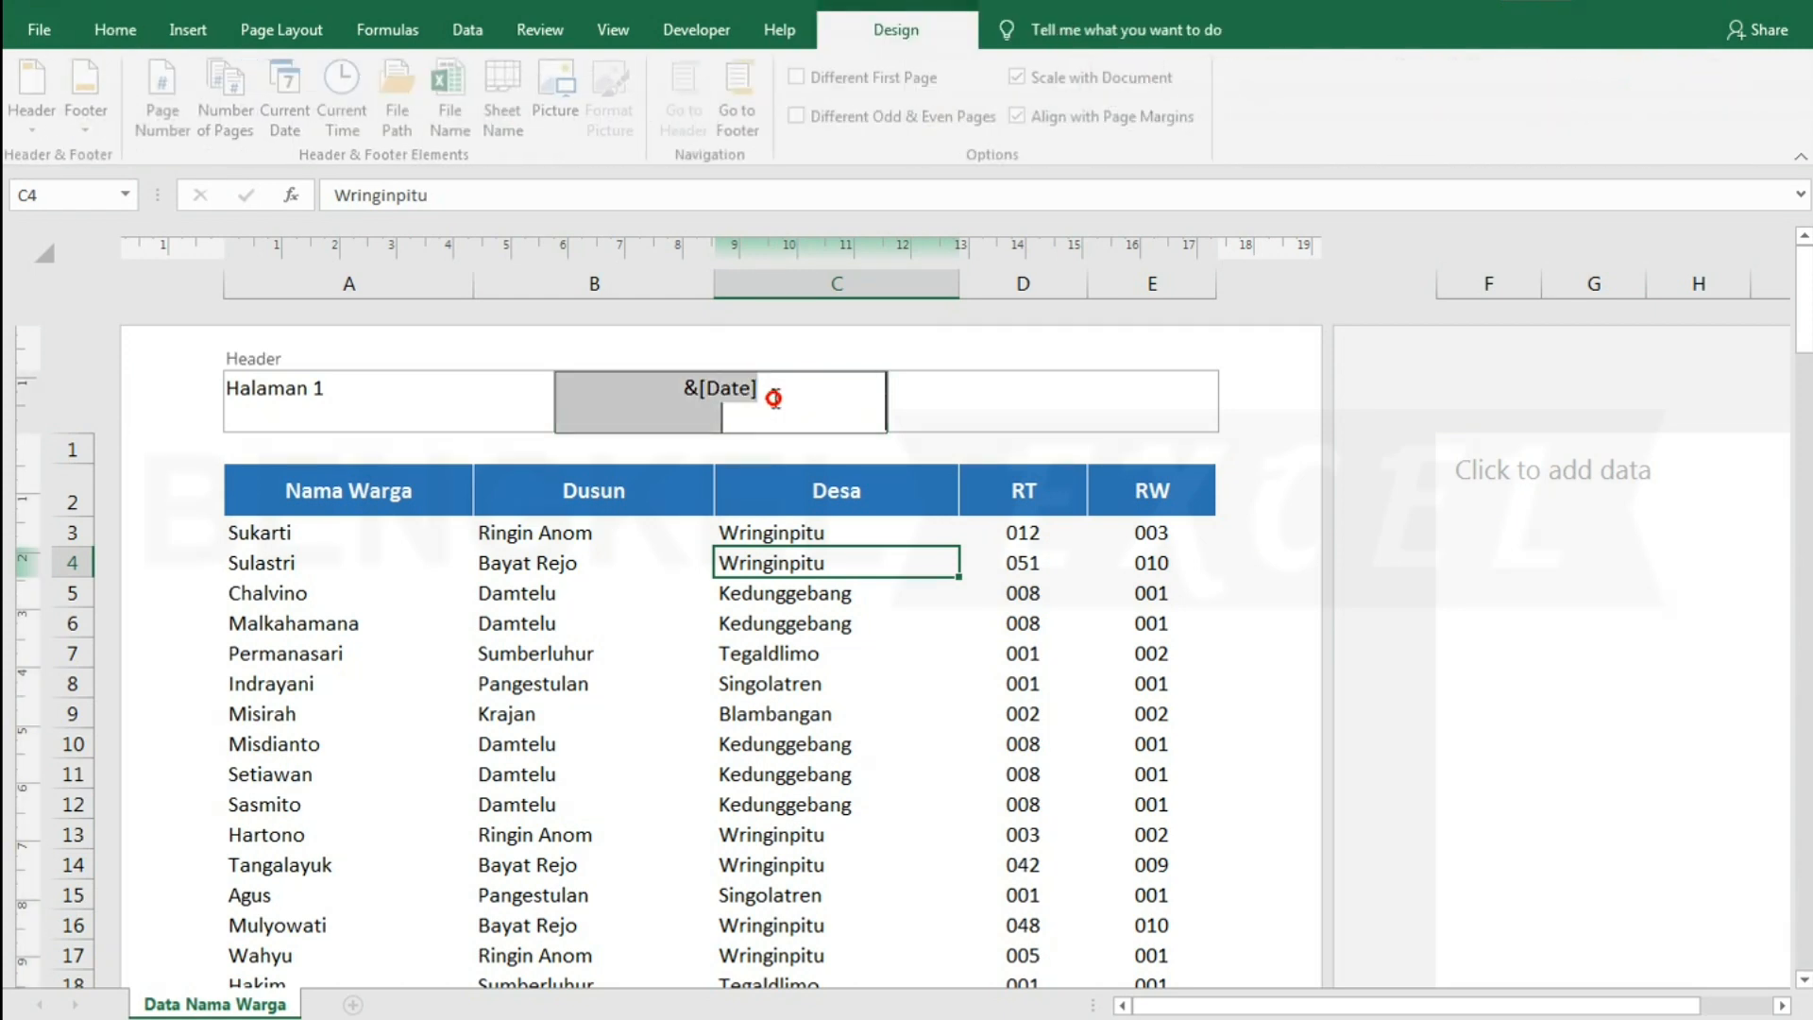
{"action": "left_click", "coordinate": [781, 391]}
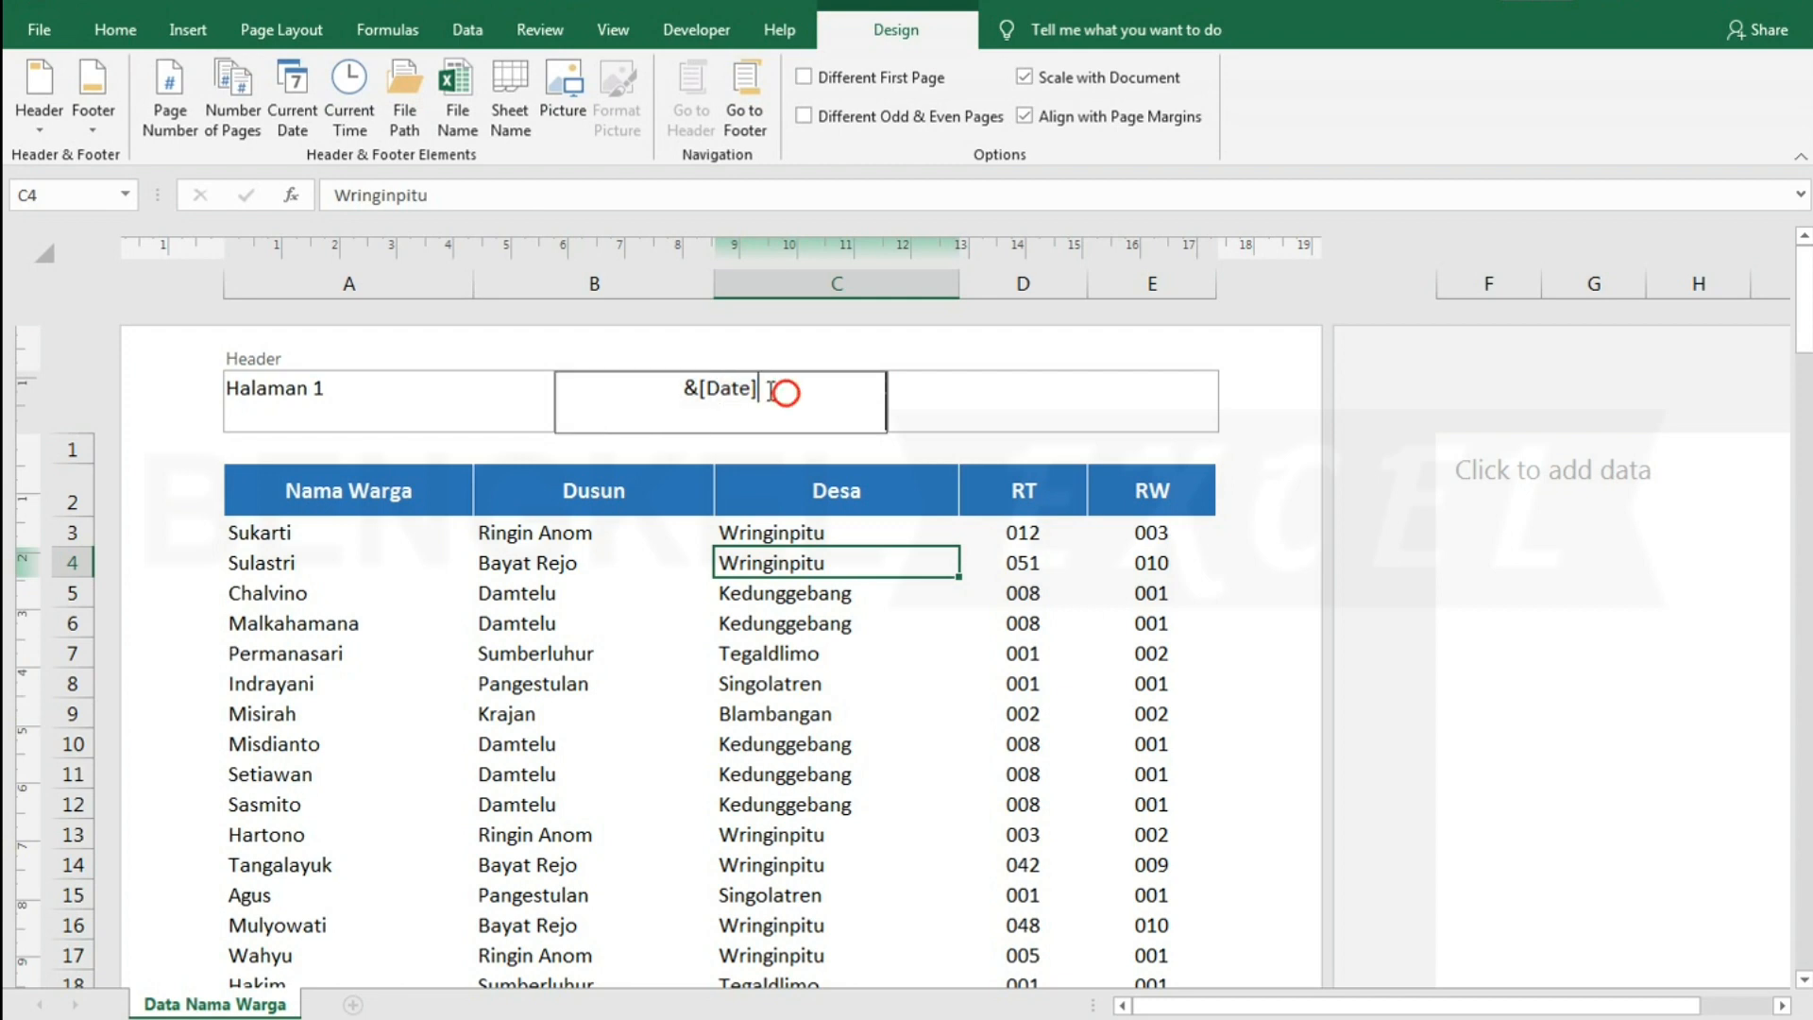
{"action": "left_click", "coordinate": [671, 396]}
{"action": "type", "text": "Tanggal"}
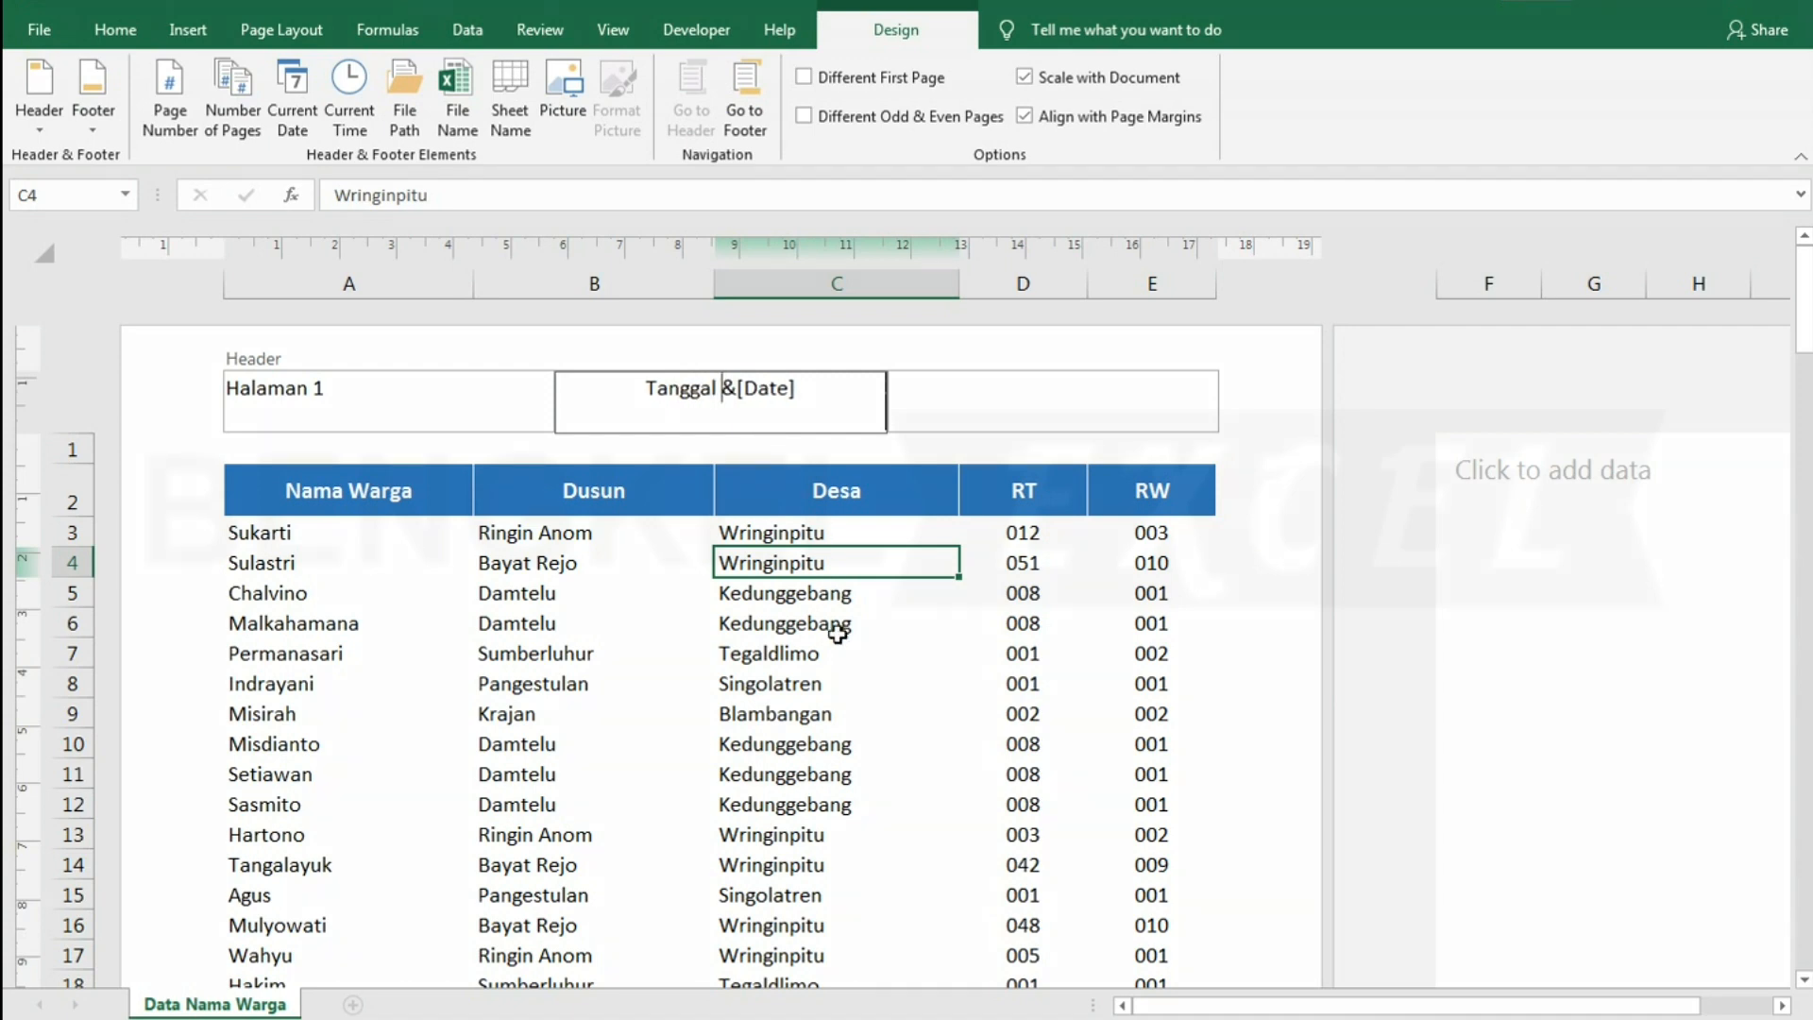
{"action": "left_click", "coordinate": [837, 634]}
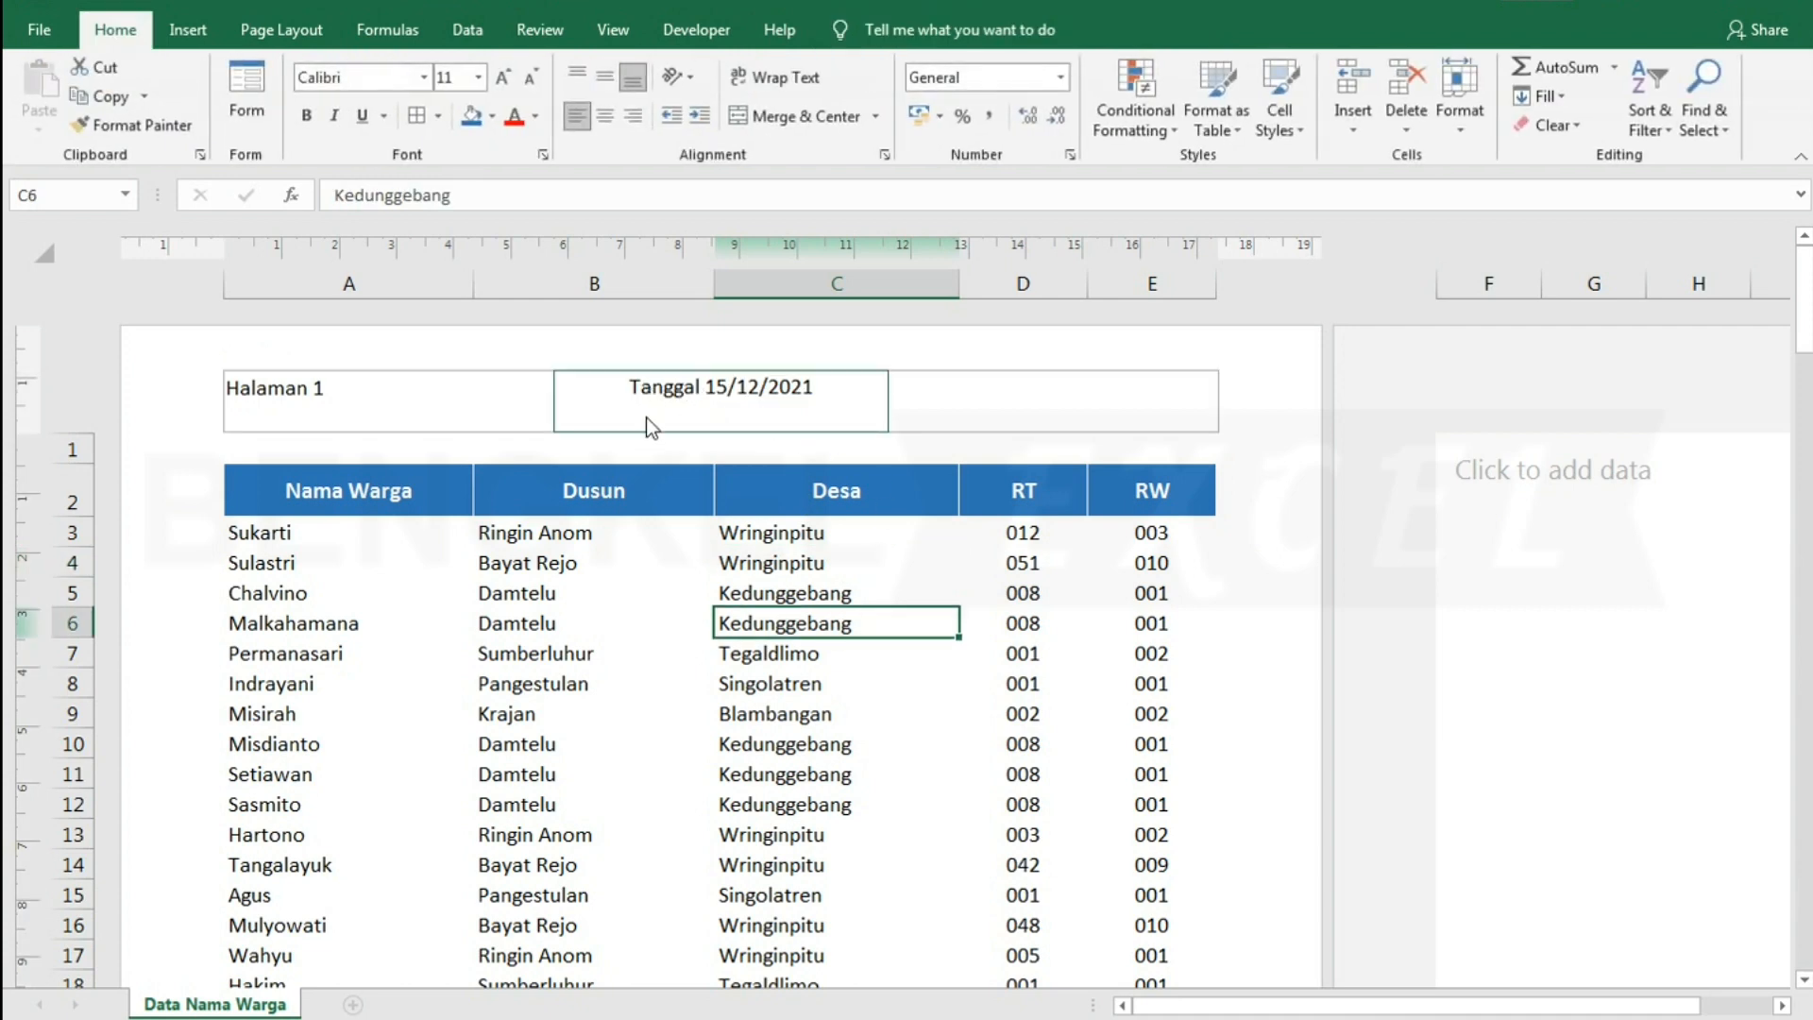
Clear the center header section and replace the left section's content with "Laporan".
{"action": "left_click", "coordinate": [782, 407]}
{"action": "left_click_drag", "start_coordinate": [821, 392], "coordinate": [646, 389]}
{"action": "key", "text": "ctrl+x"}
{"action": "left_click", "coordinate": [388, 387]}
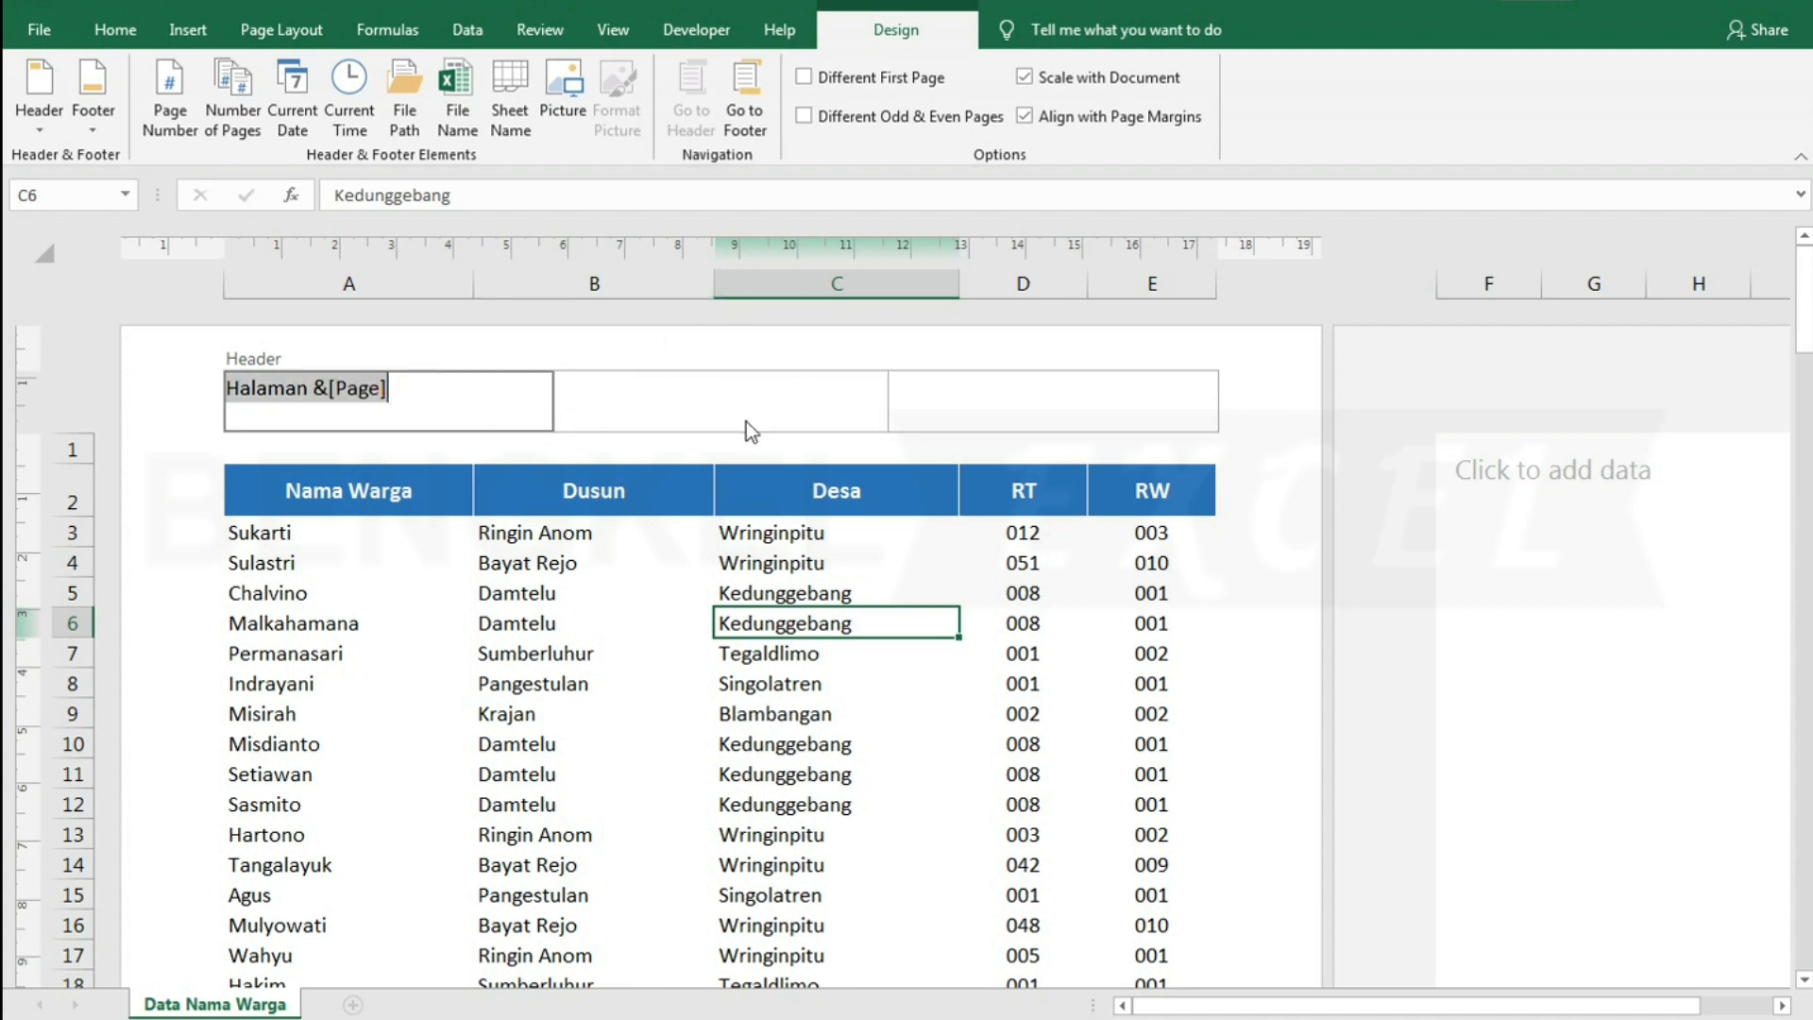
{"action": "left_click", "coordinate": [976, 415]}
{"action": "left_click", "coordinate": [361, 401]}
{"action": "type", "text": "Laporan"}
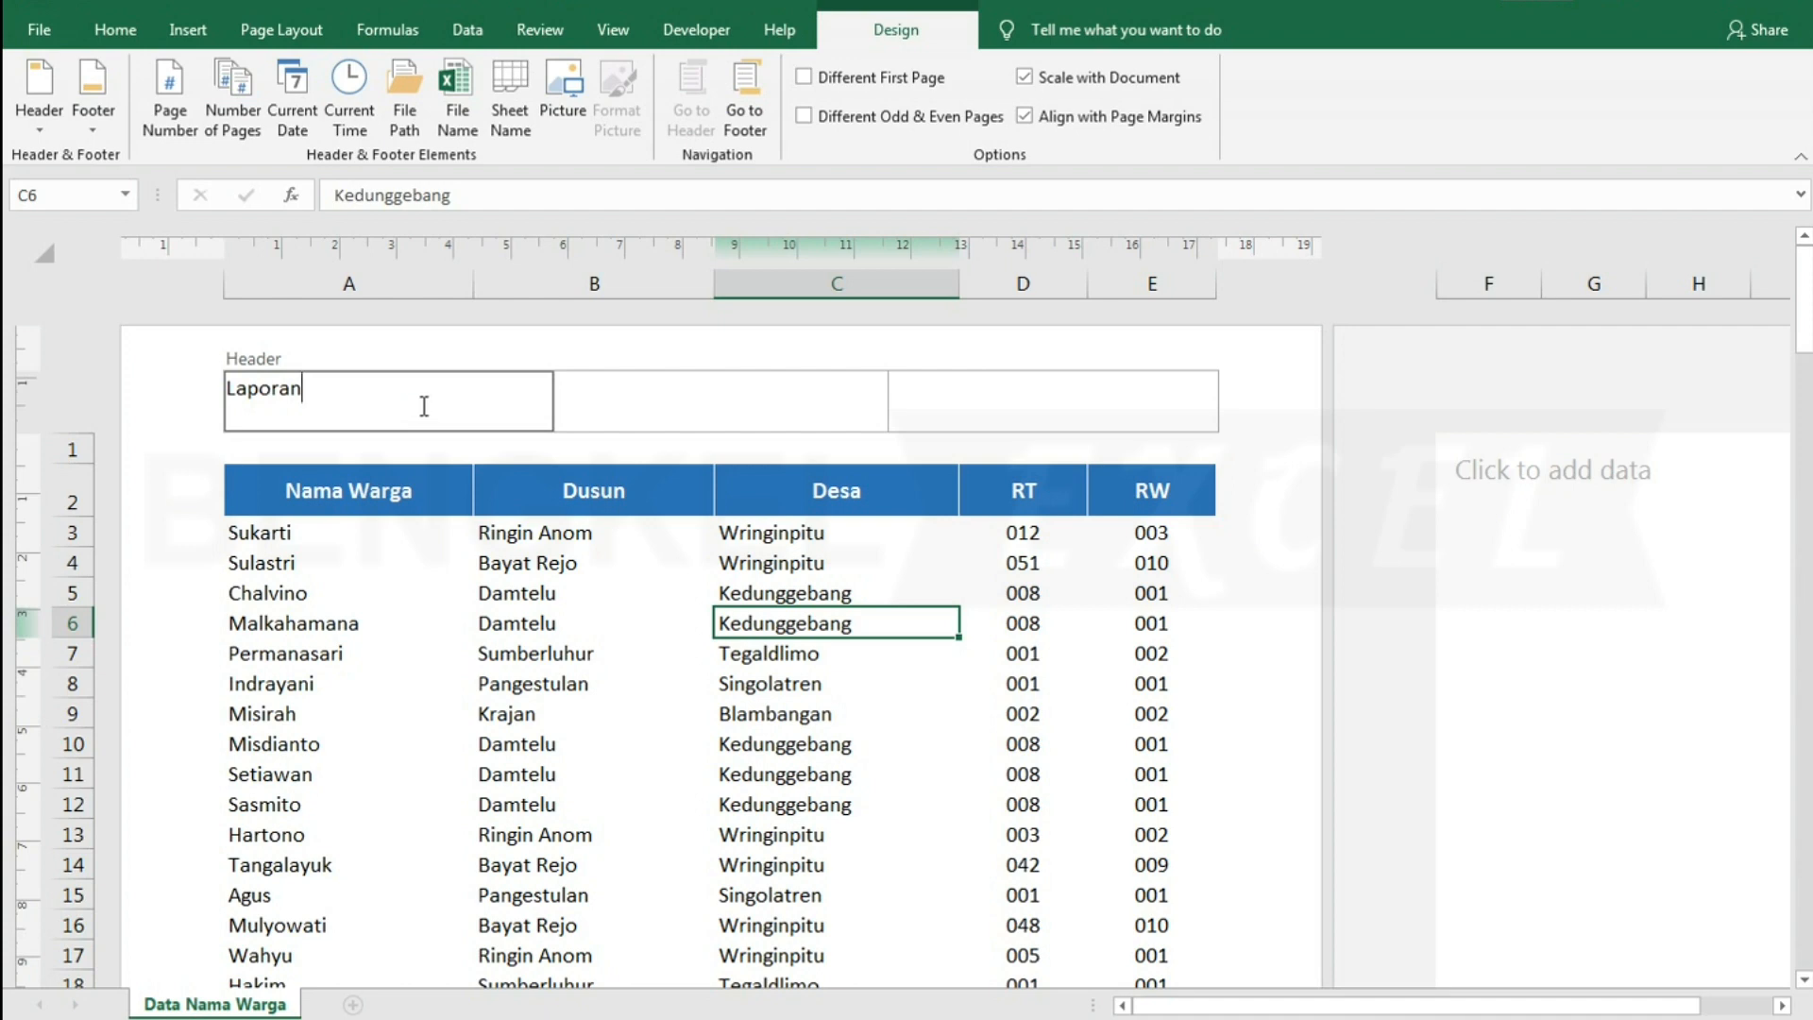
Format the header text "Laporan" as bold italic at font size 10 and check it on the following page.
{"action": "double_click", "coordinate": [330, 389]}
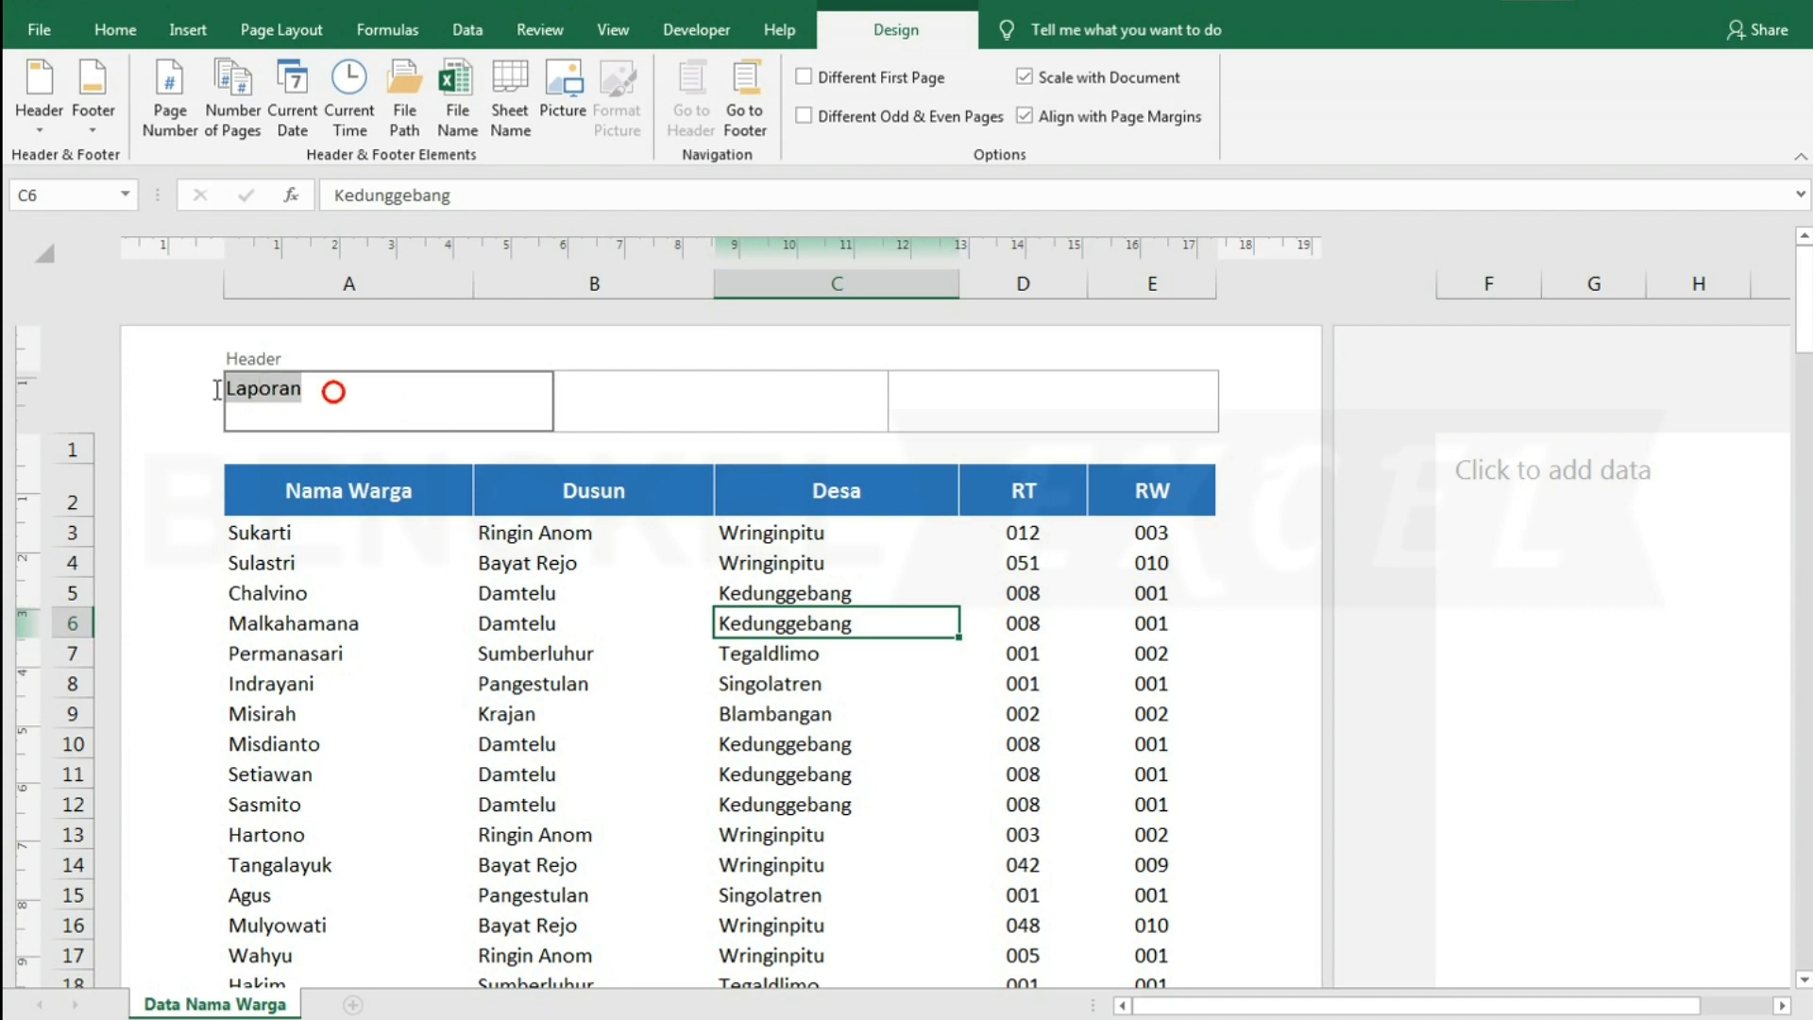
{"action": "left_click", "coordinate": [112, 29]}
{"action": "left_click", "coordinate": [332, 115]}
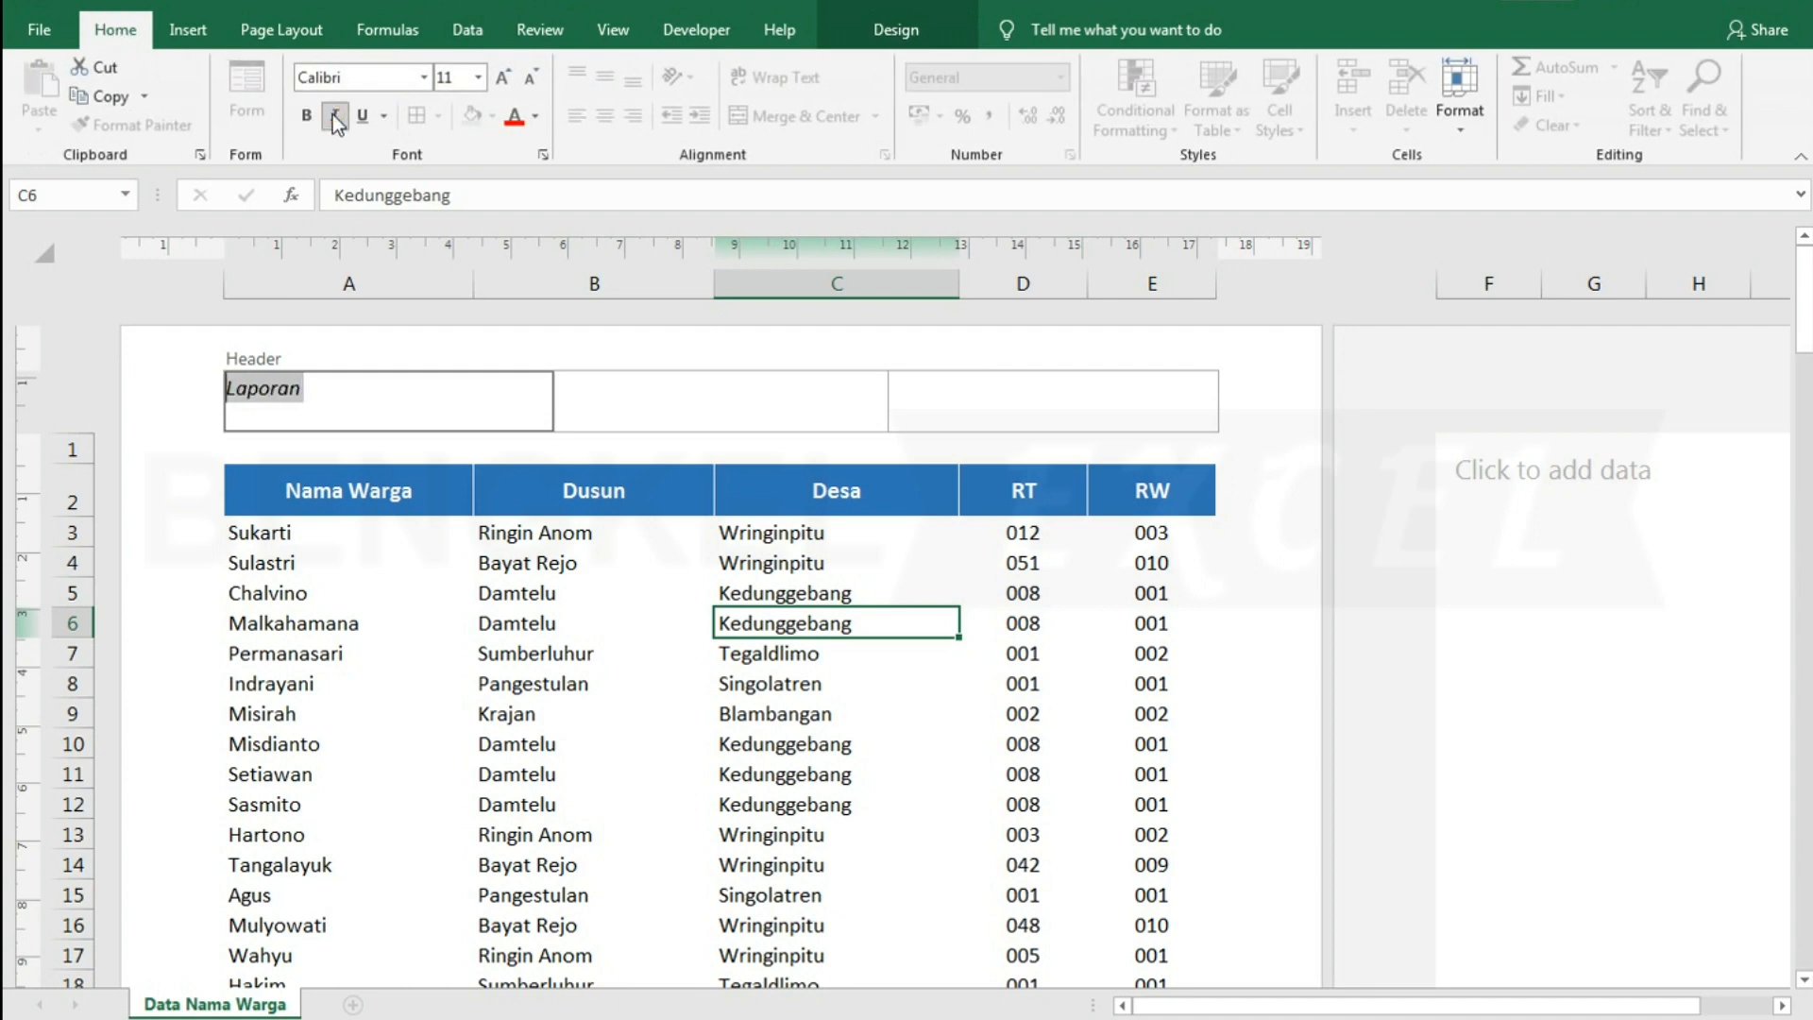
{"action": "left_click", "coordinate": [532, 75]}
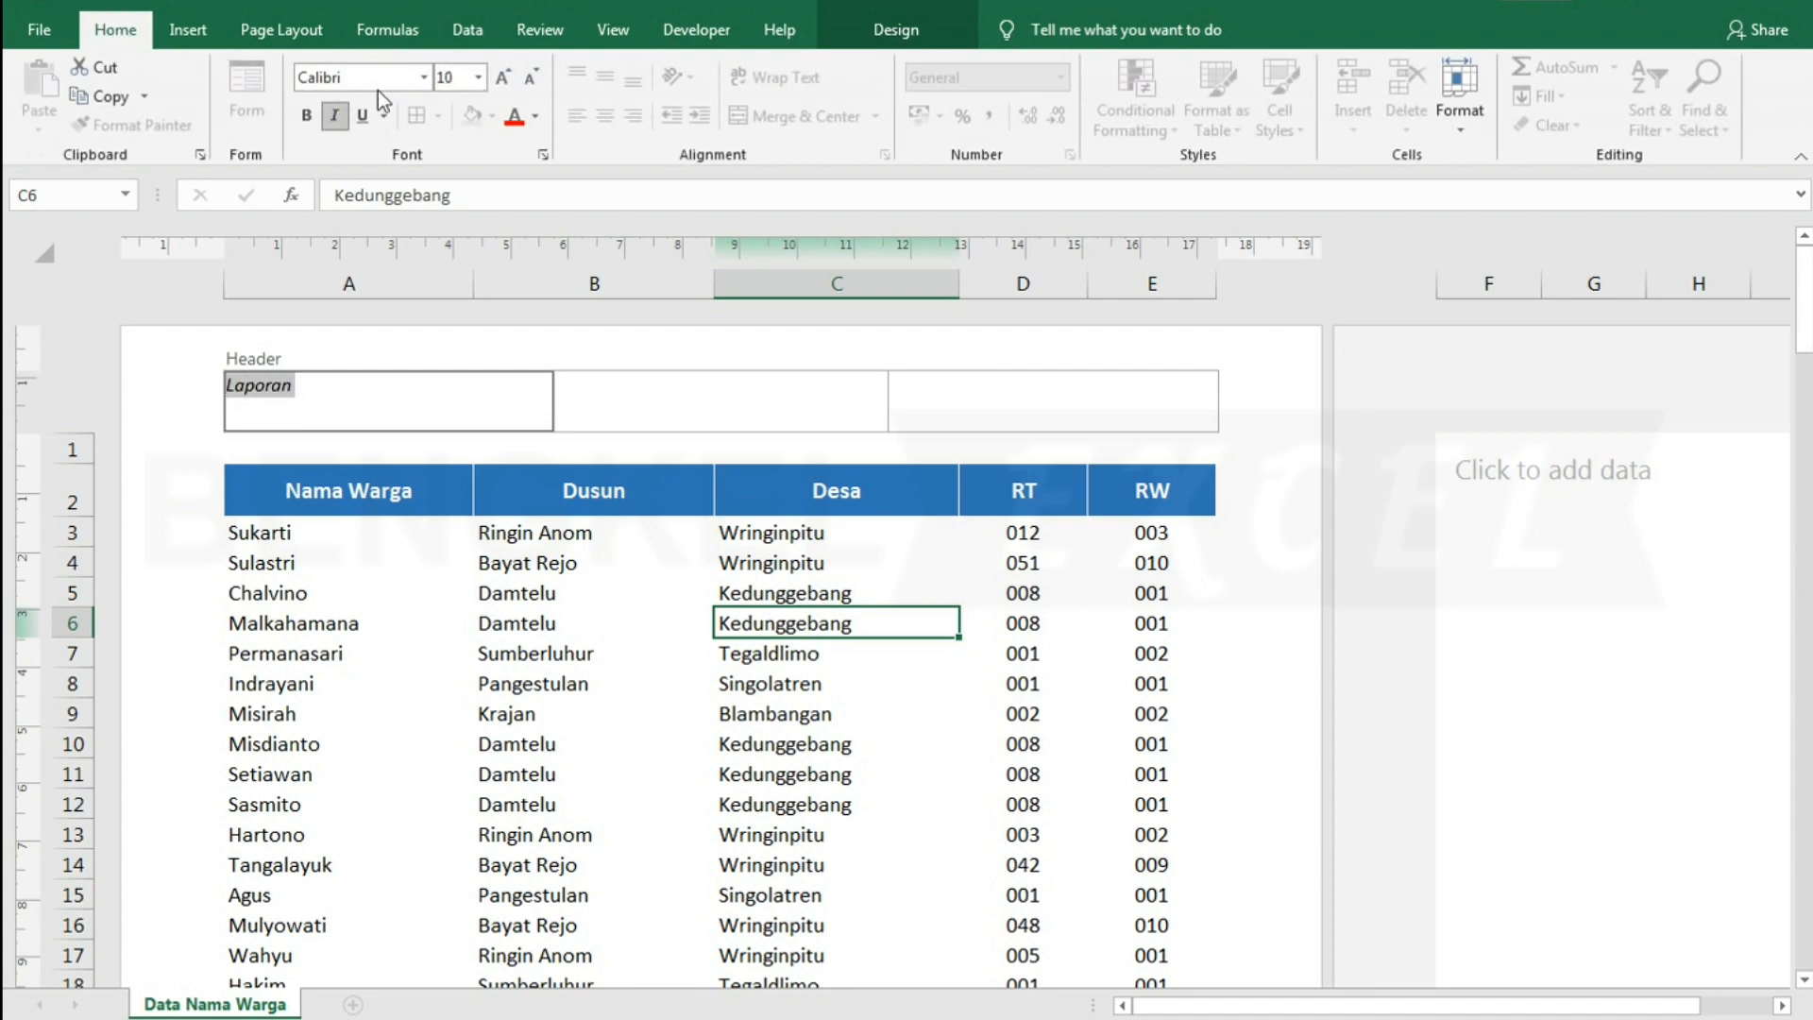
{"action": "left_click", "coordinate": [306, 115]}
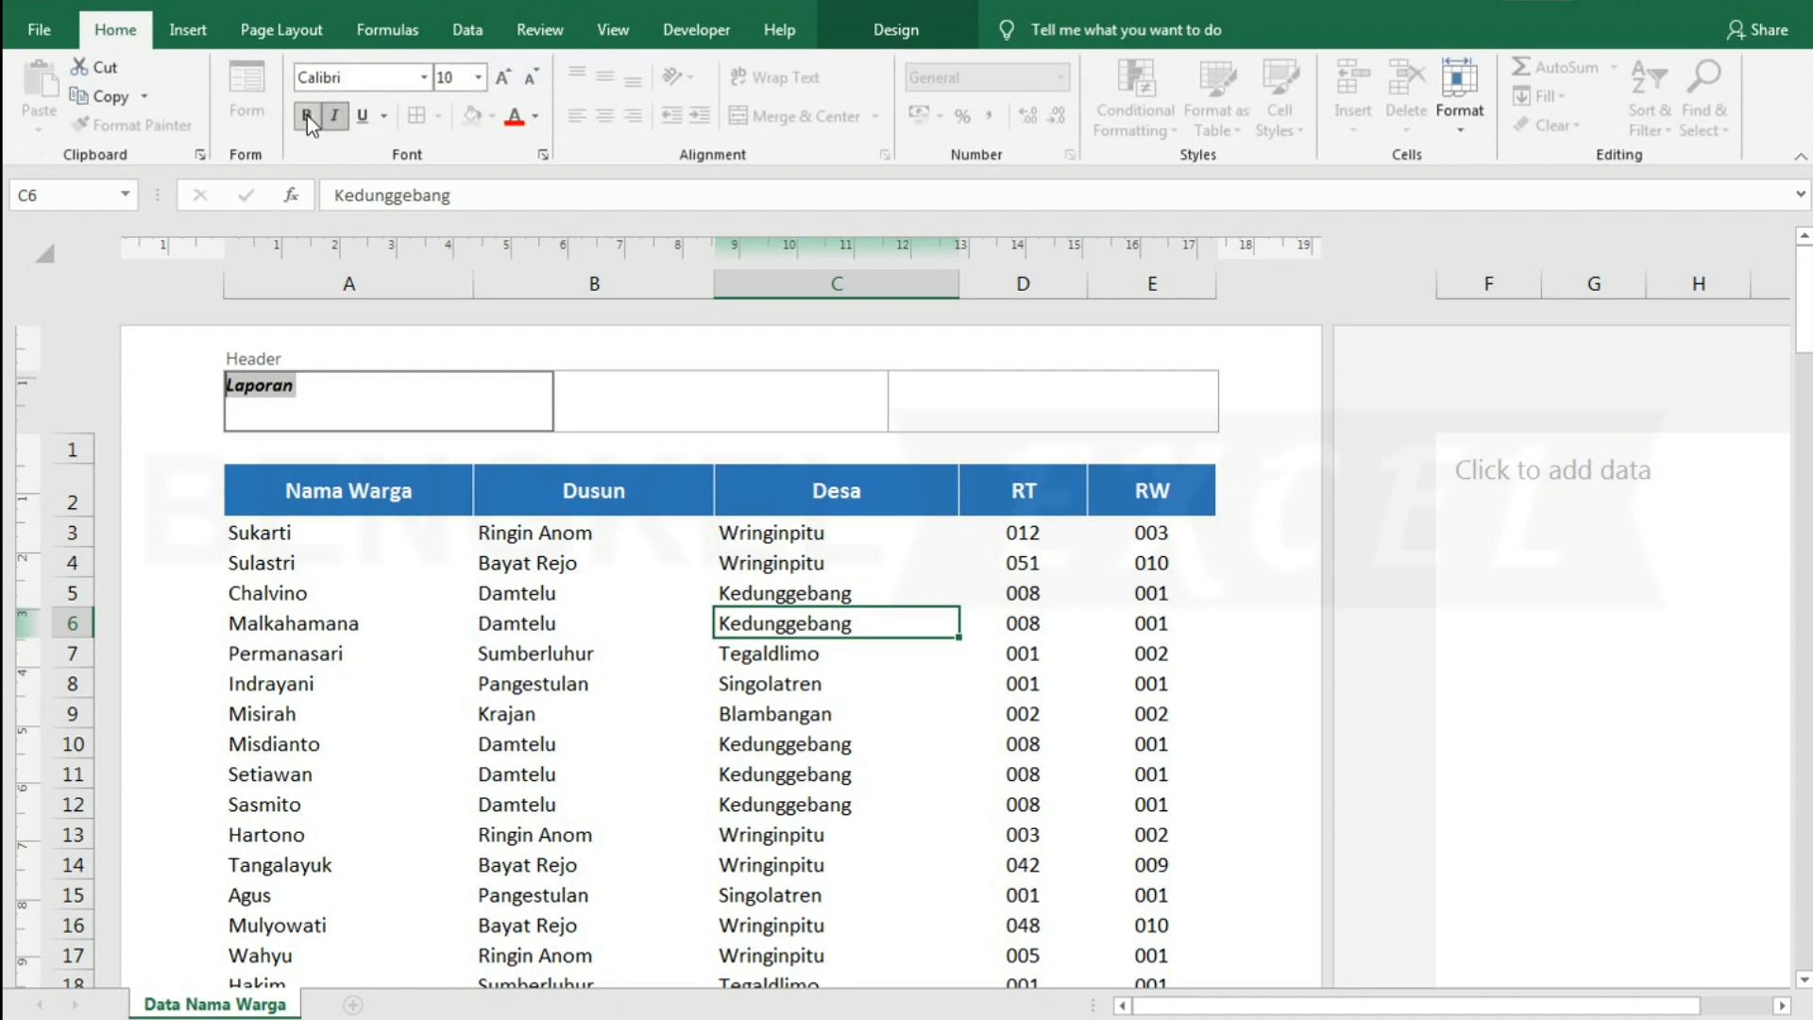
{"action": "left_click", "coordinate": [650, 399]}
{"action": "left_click", "coordinate": [581, 593]}
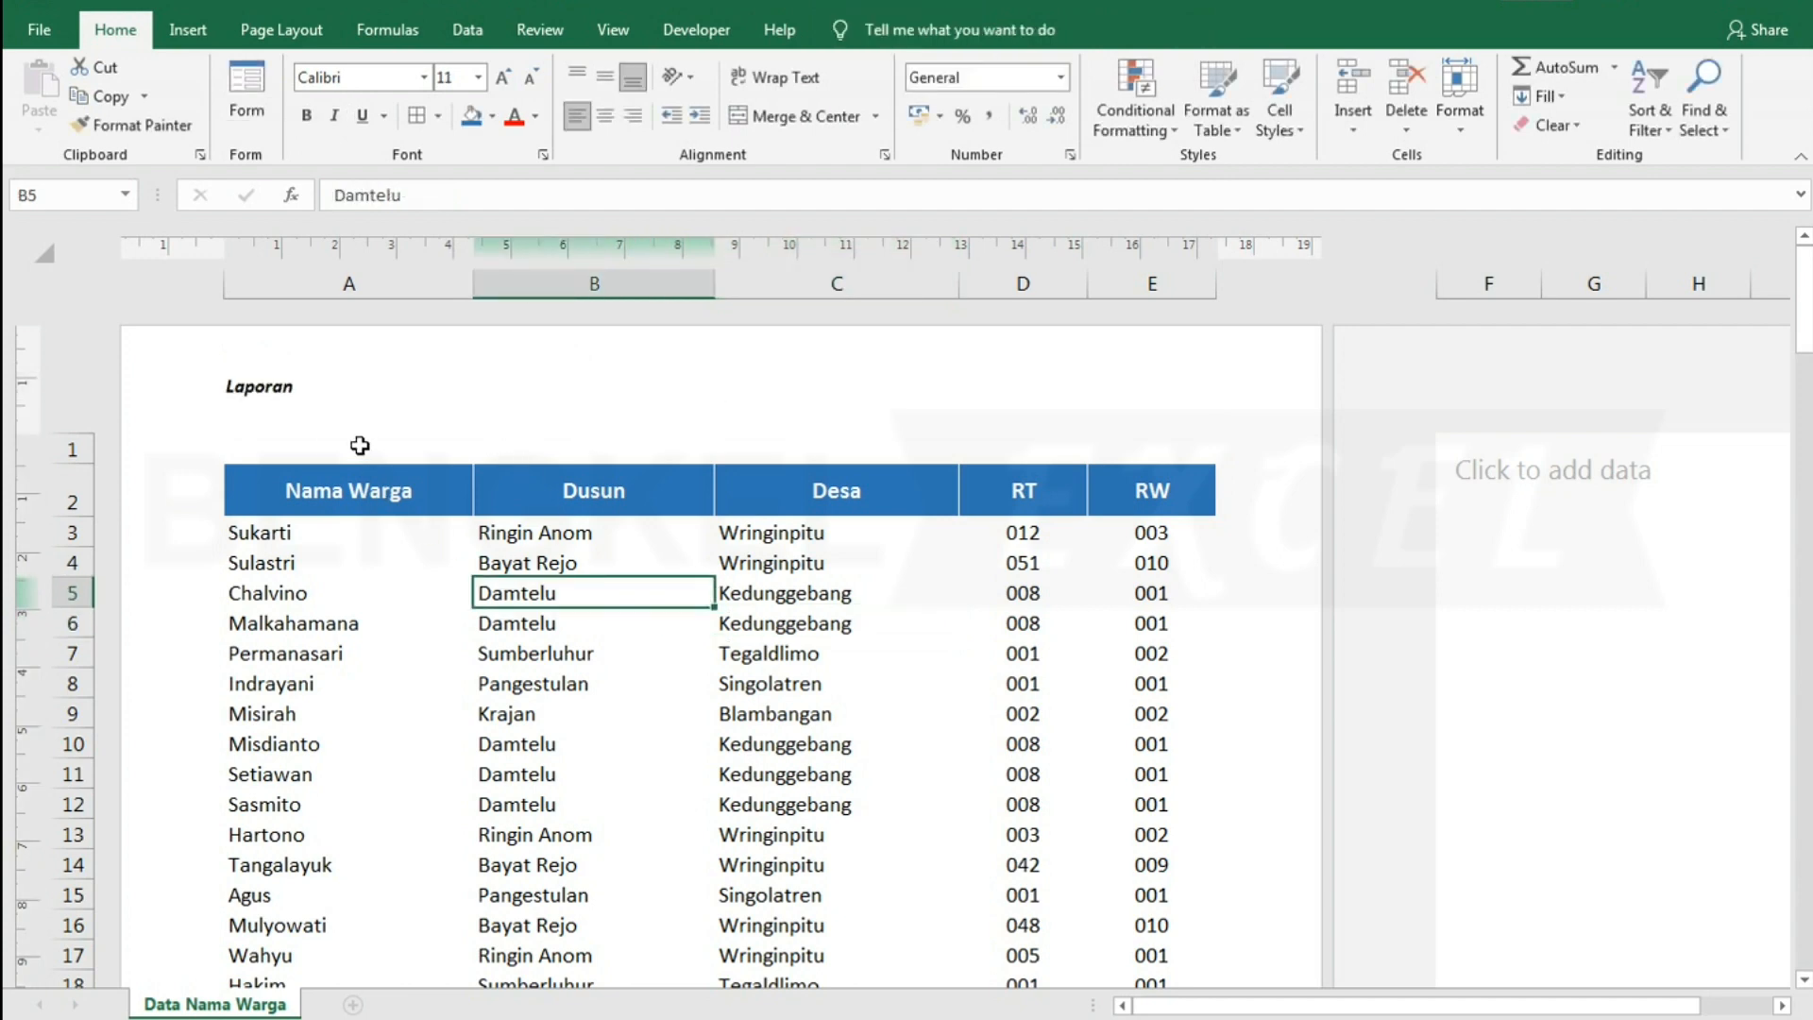
{"action": "scroll", "coordinate": [414, 669], "scroll_direction": "down", "scroll_amount": 6}
{"action": "scroll", "coordinate": [414, 669], "scroll_direction": "down", "scroll_amount": 8}
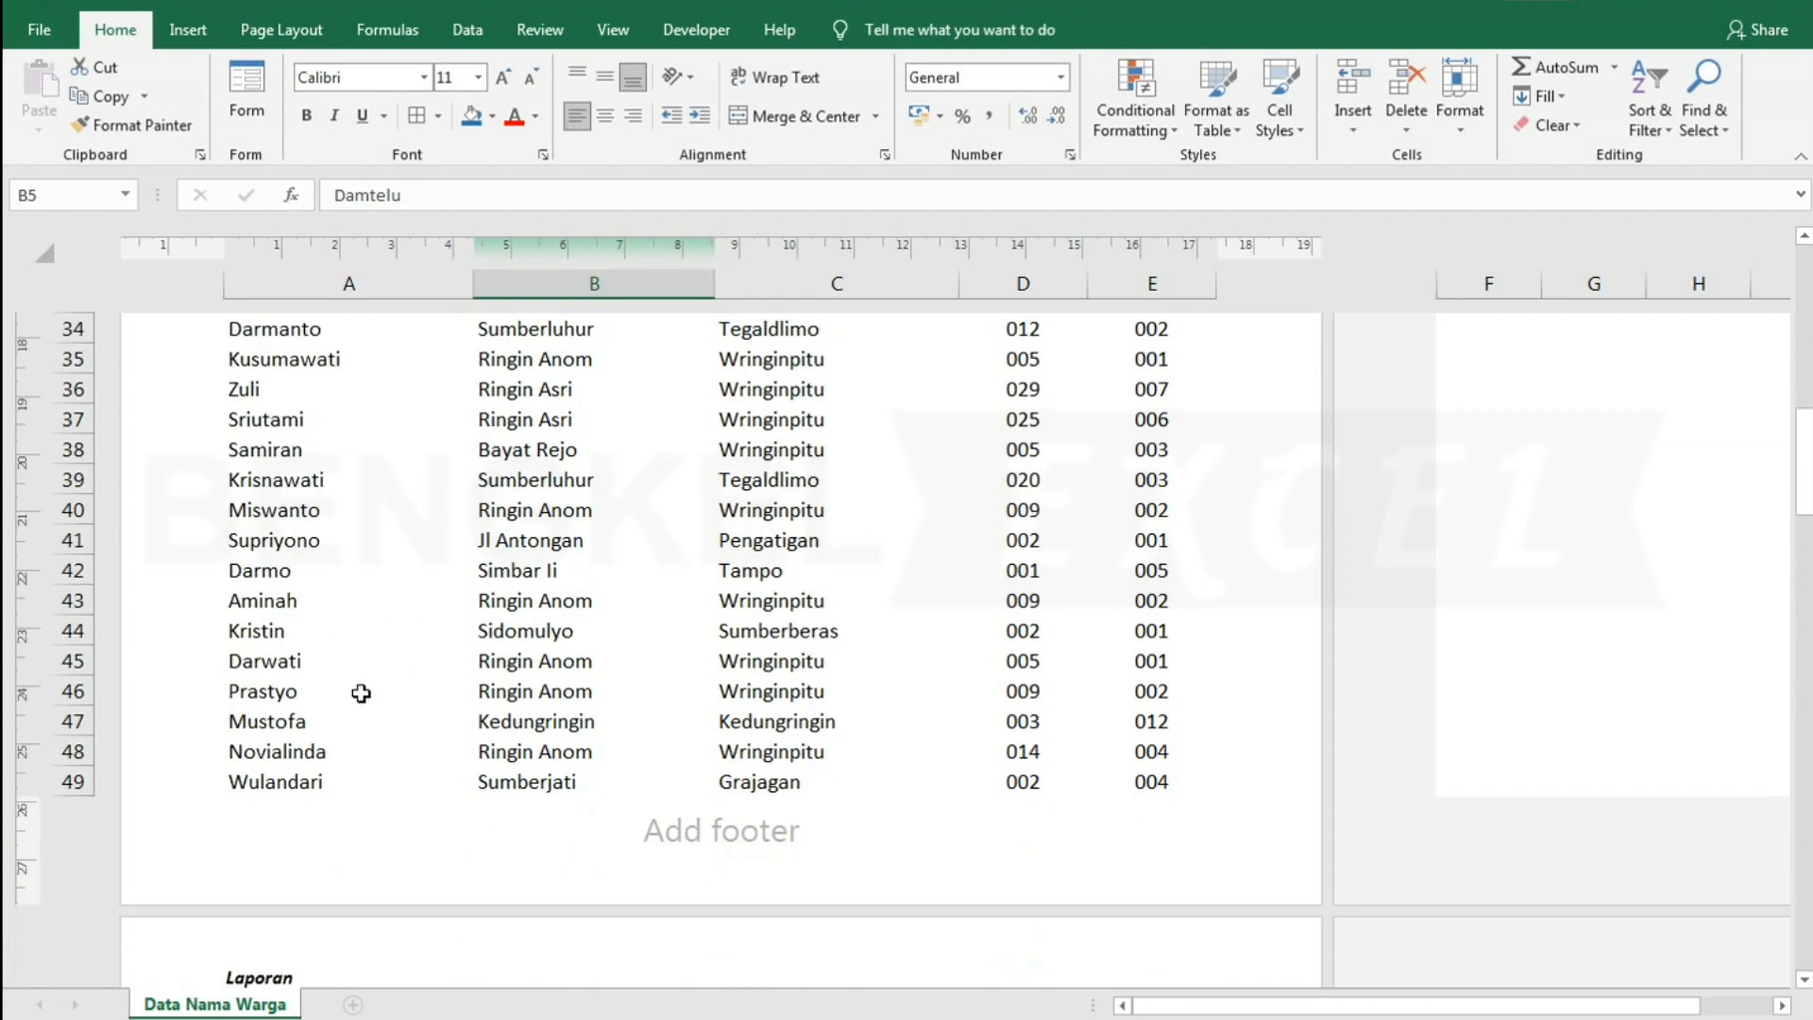
Insert the file path into the right header section on the first page.
{"action": "scroll", "coordinate": [324, 717], "scroll_direction": "up", "scroll_amount": 12}
{"action": "scroll", "coordinate": [539, 505], "scroll_direction": "up", "scroll_amount": 3}
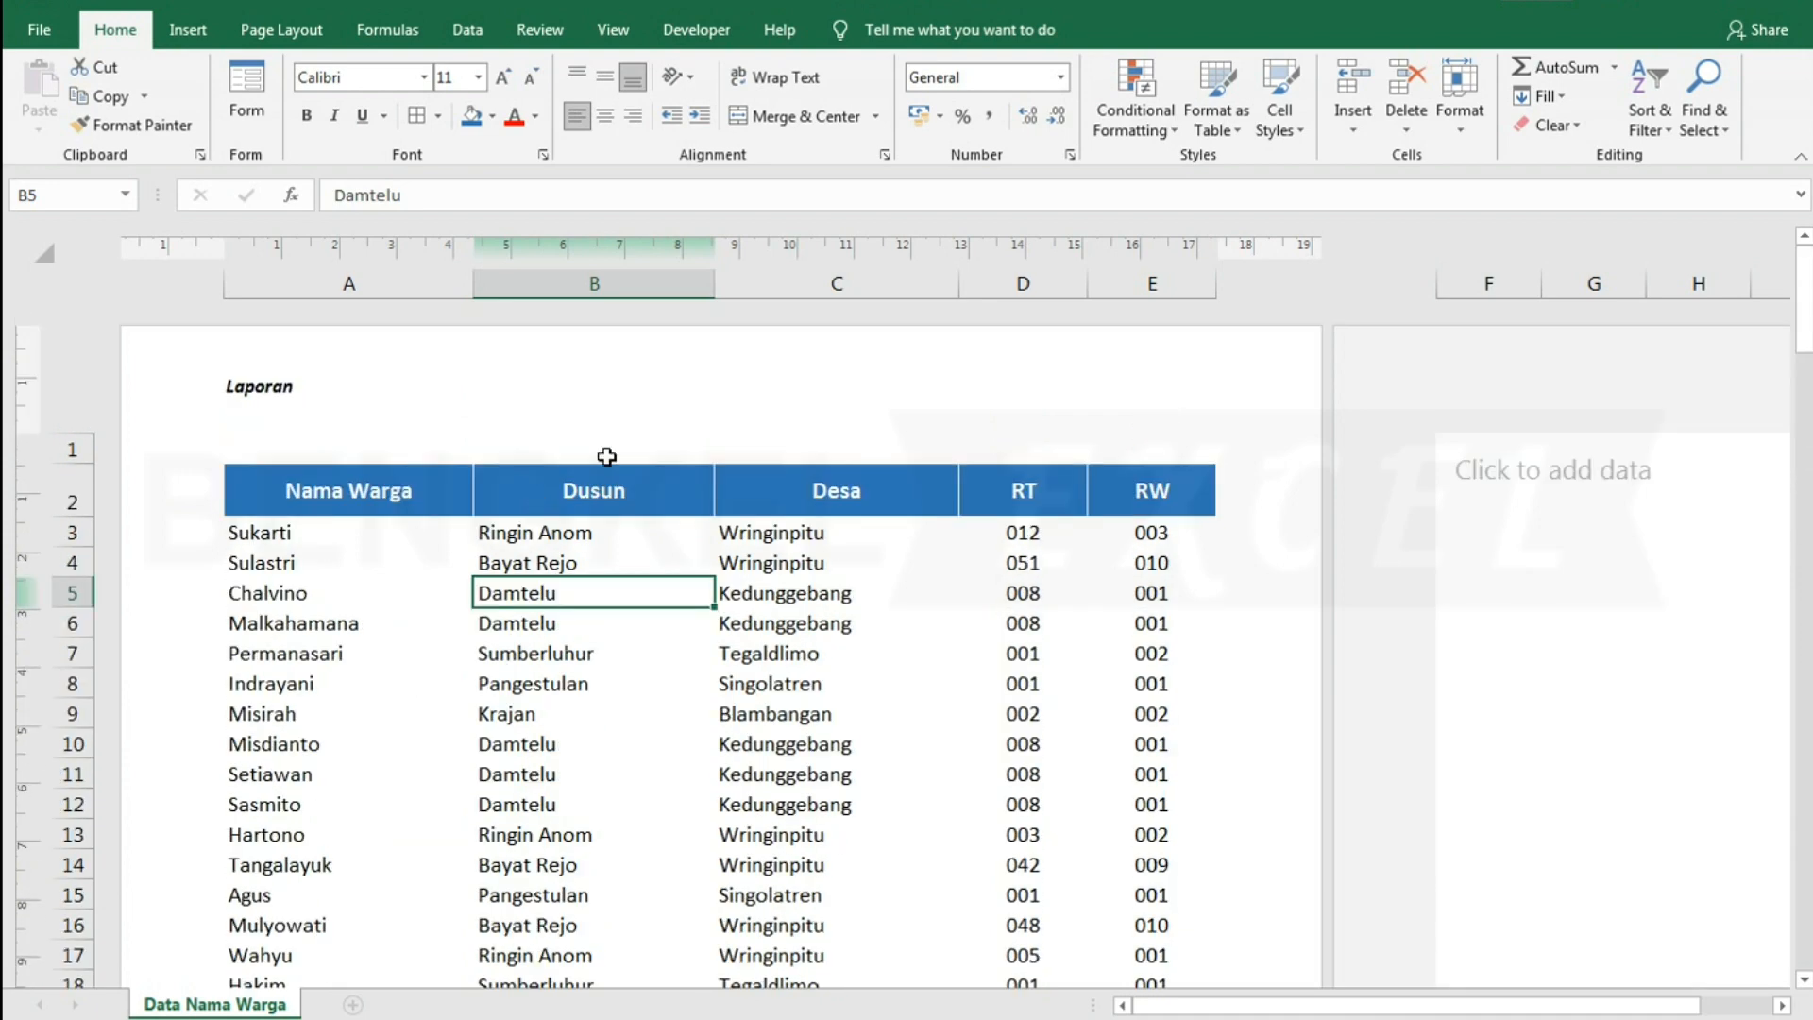
{"action": "left_click", "coordinate": [1165, 387]}
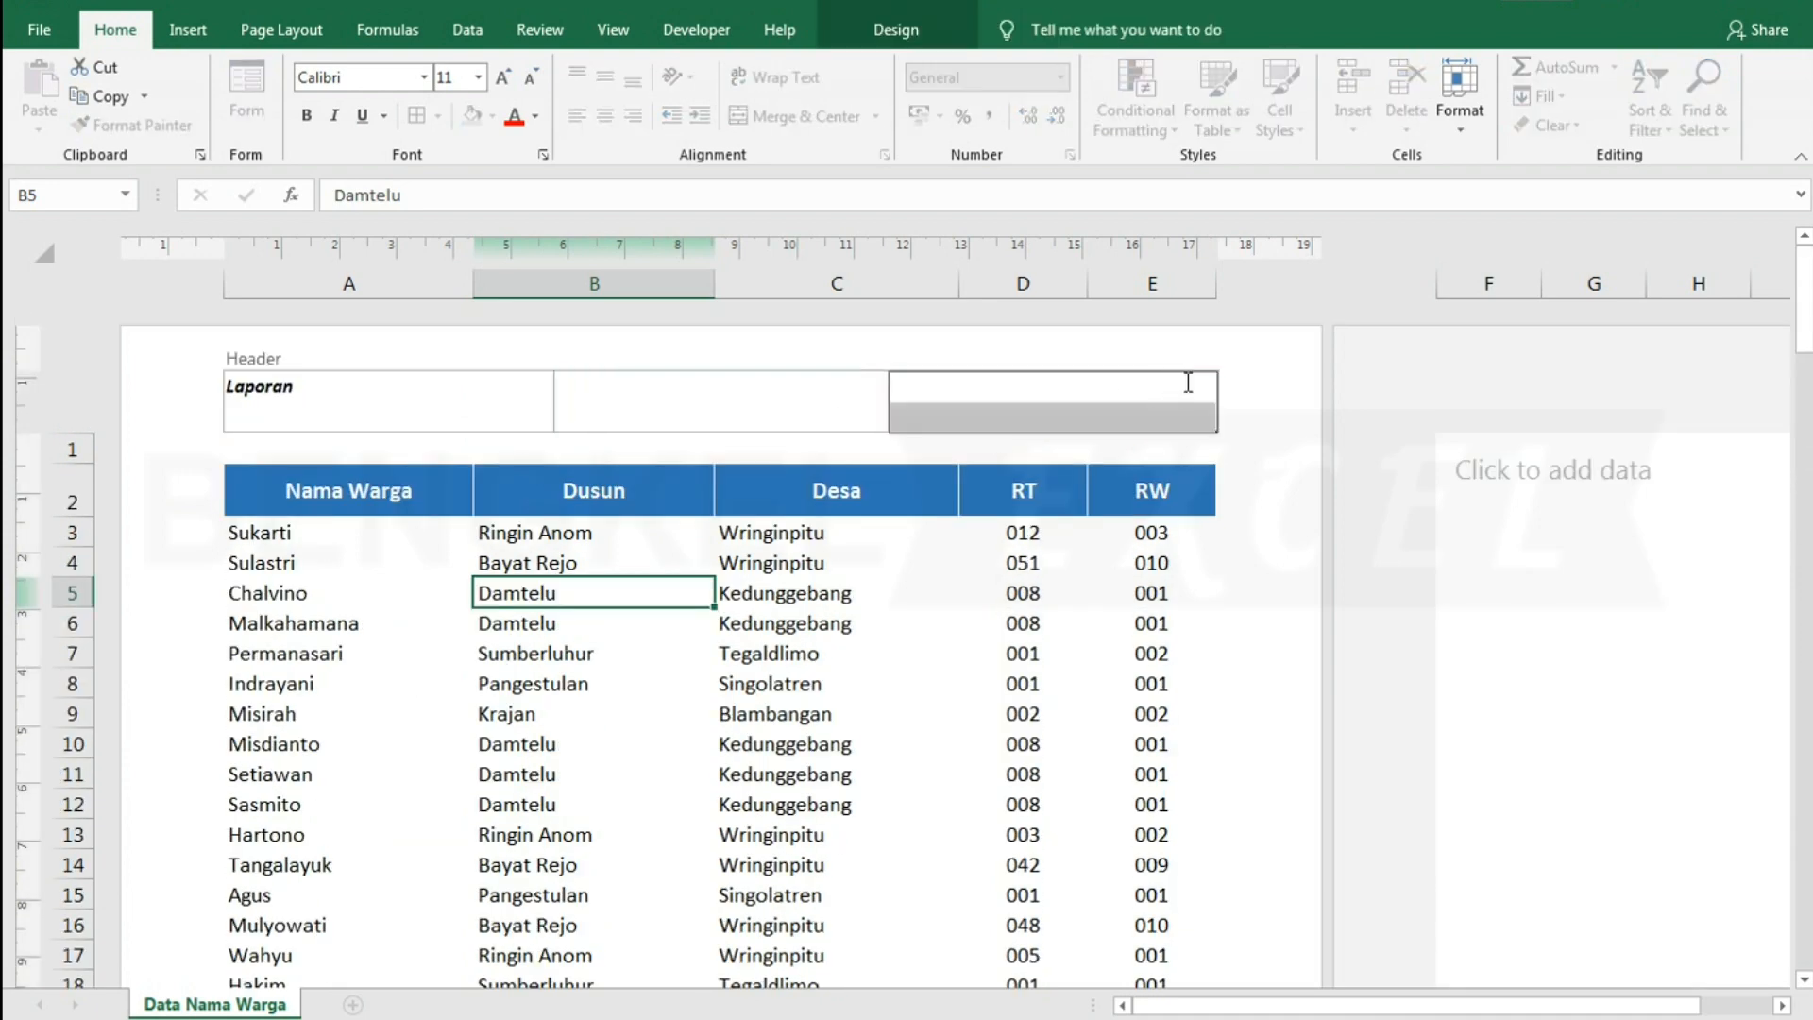
{"action": "left_click", "coordinate": [905, 32]}
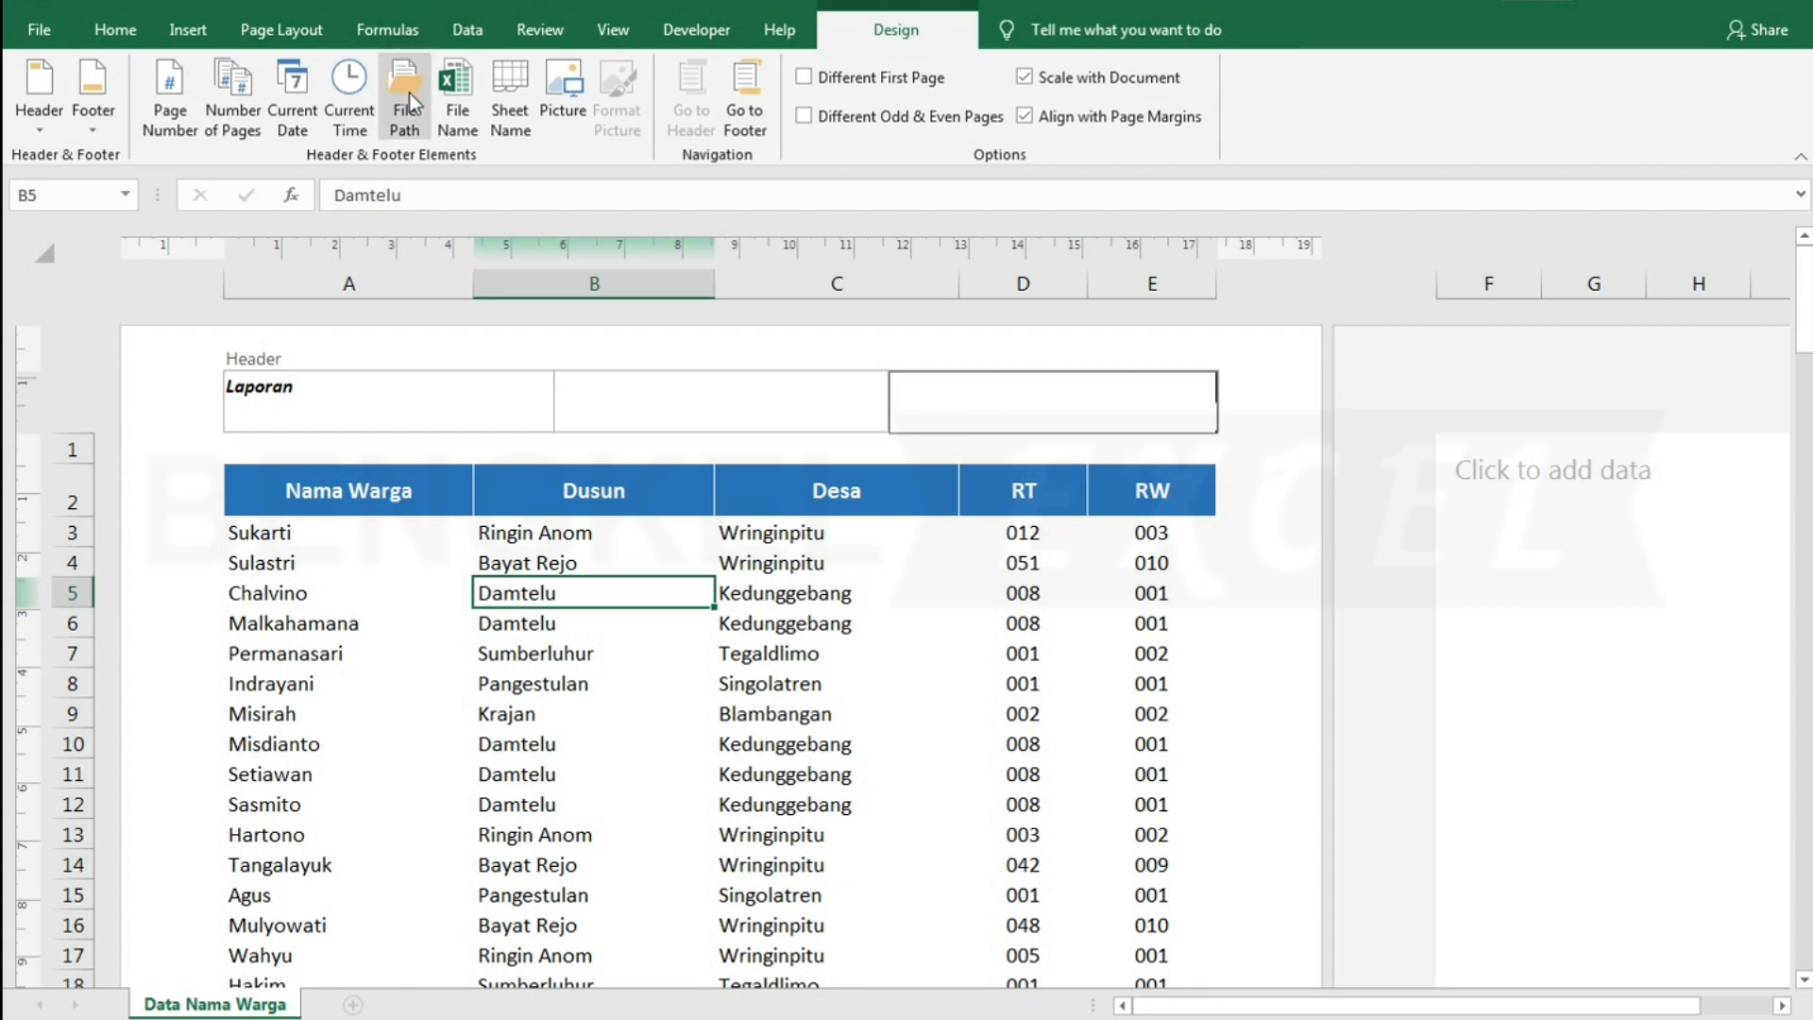
{"action": "left_click", "coordinate": [411, 128]}
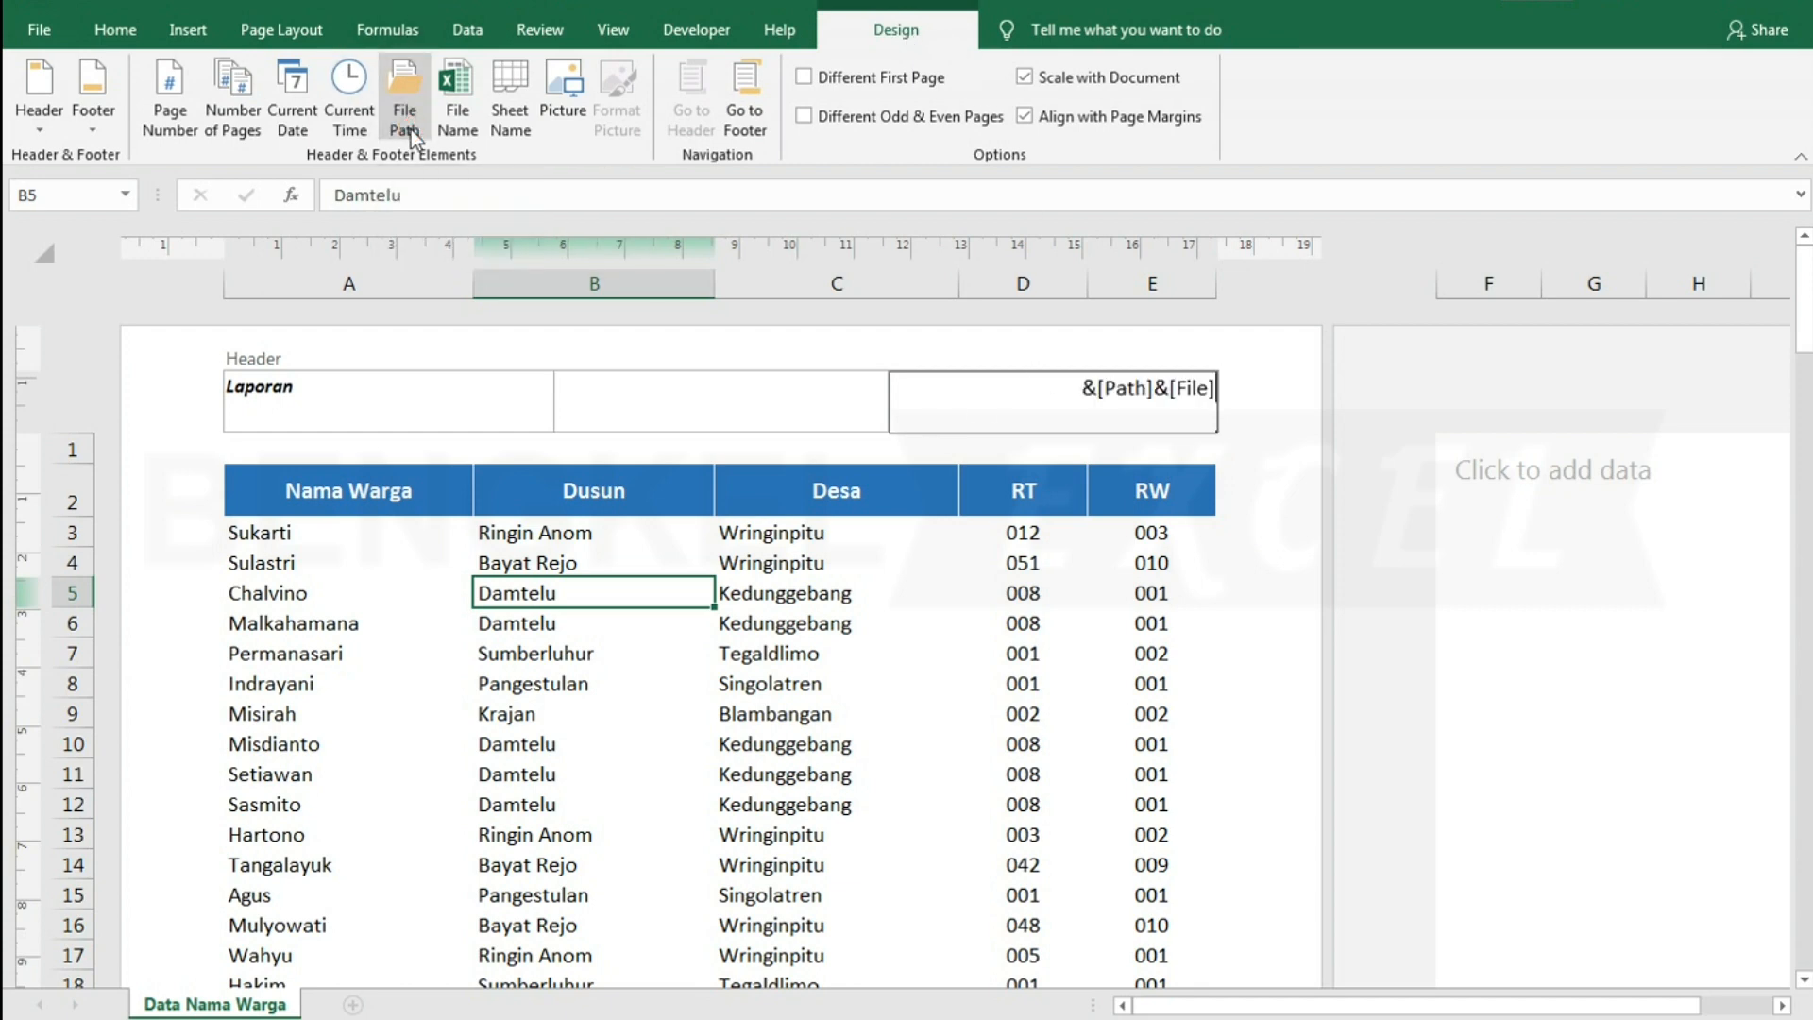
{"action": "left_click", "coordinate": [1064, 595]}
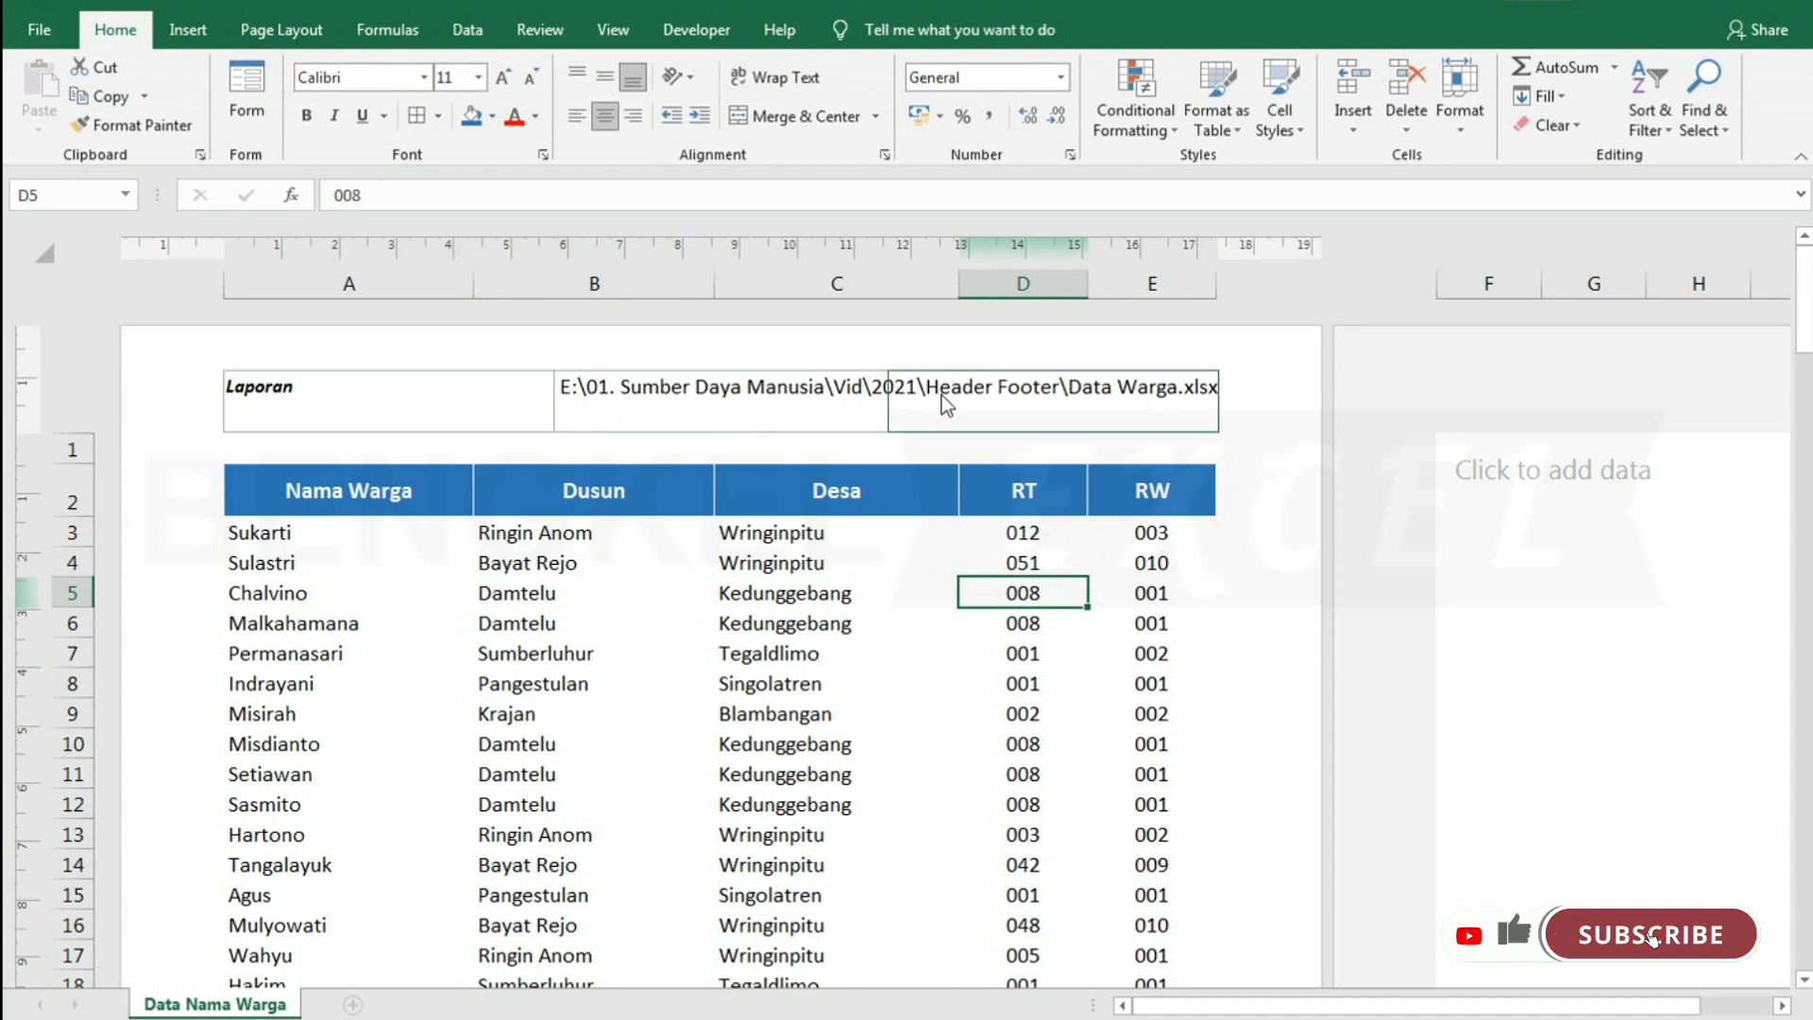
Replace the file path in the right header section with the file name.
{"action": "left_click", "coordinate": [1115, 395]}
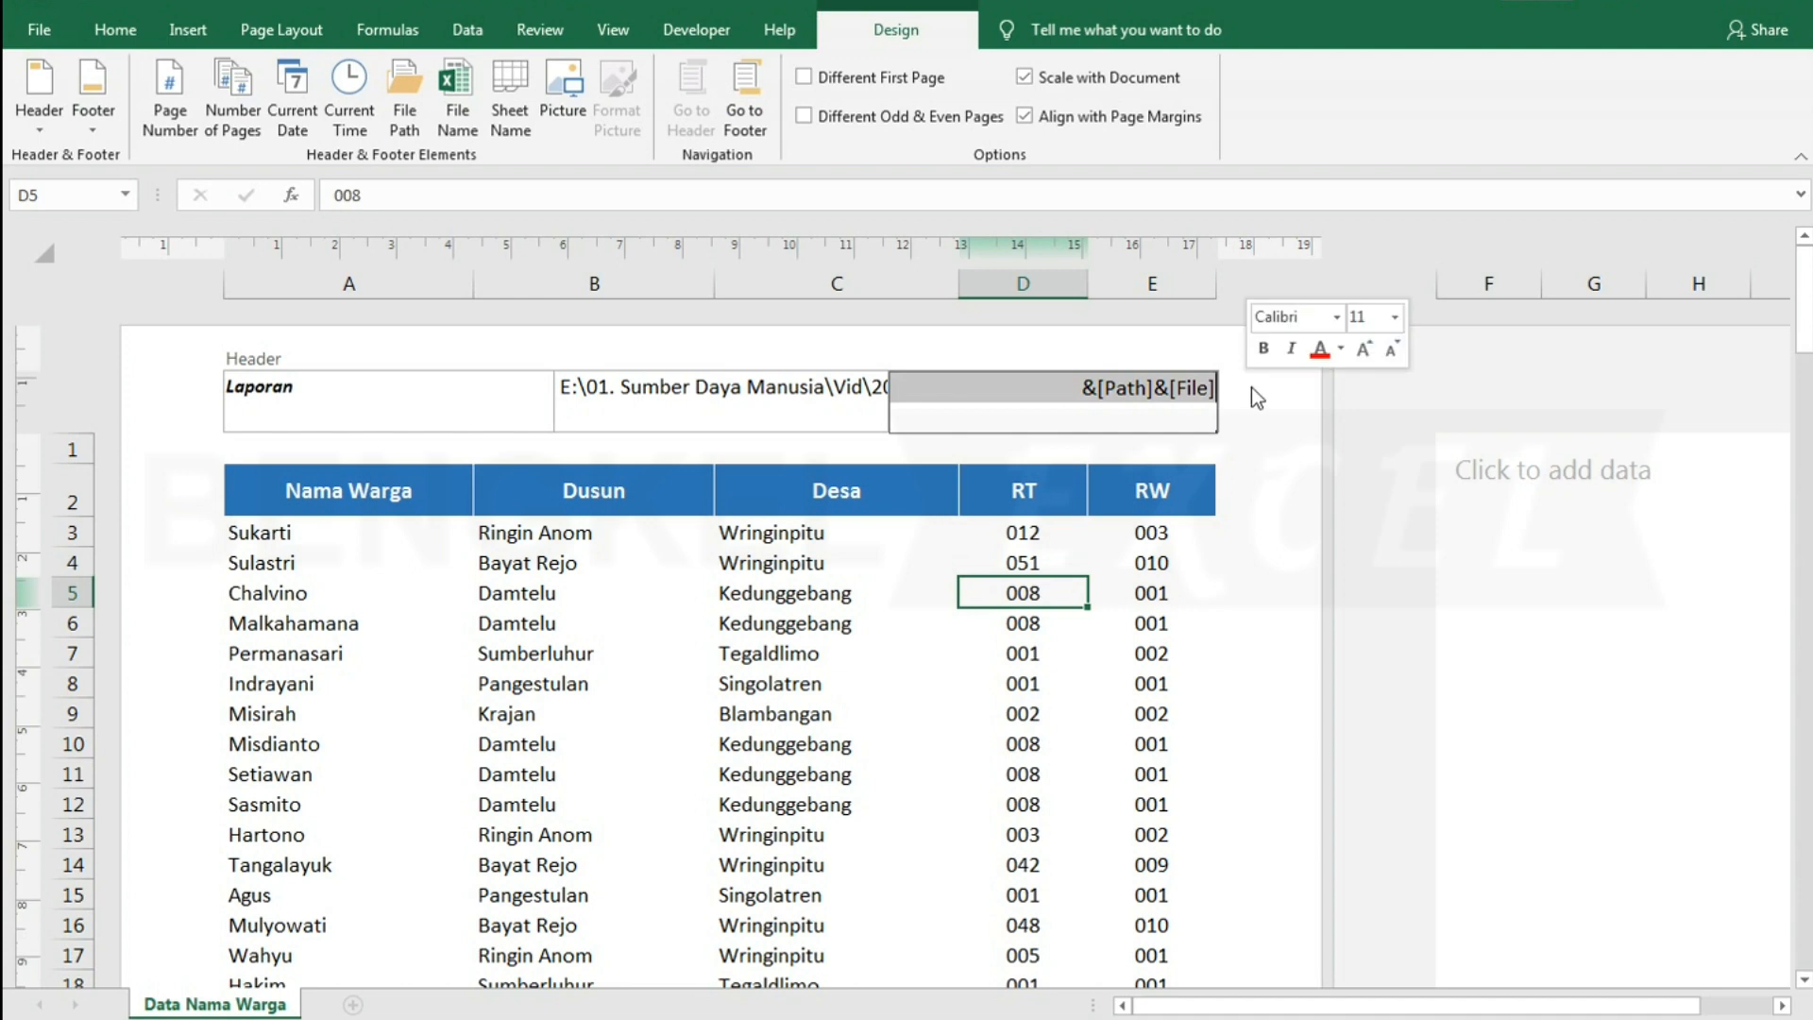
{"action": "key", "text": "Delete"}
{"action": "left_click", "coordinate": [1055, 589]}
{"action": "left_click", "coordinate": [1156, 409]}
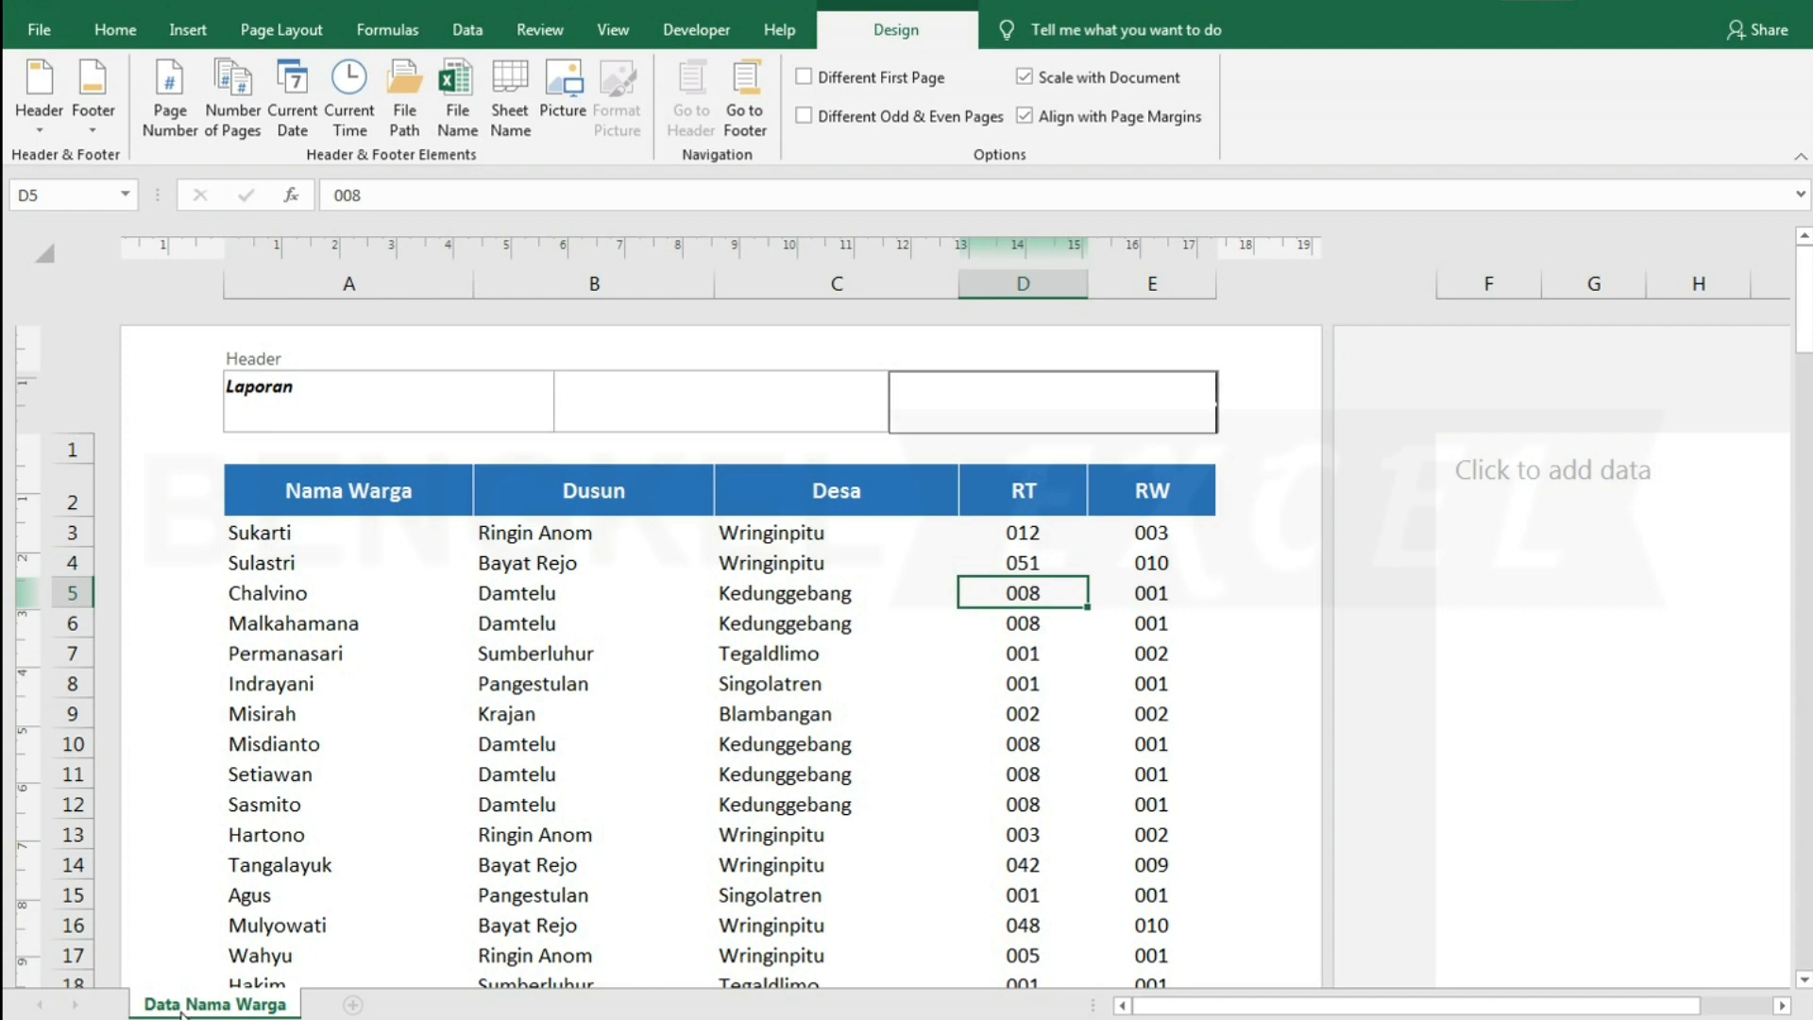
{"action": "left_click", "coordinate": [463, 106]}
{"action": "left_click", "coordinate": [1036, 544]}
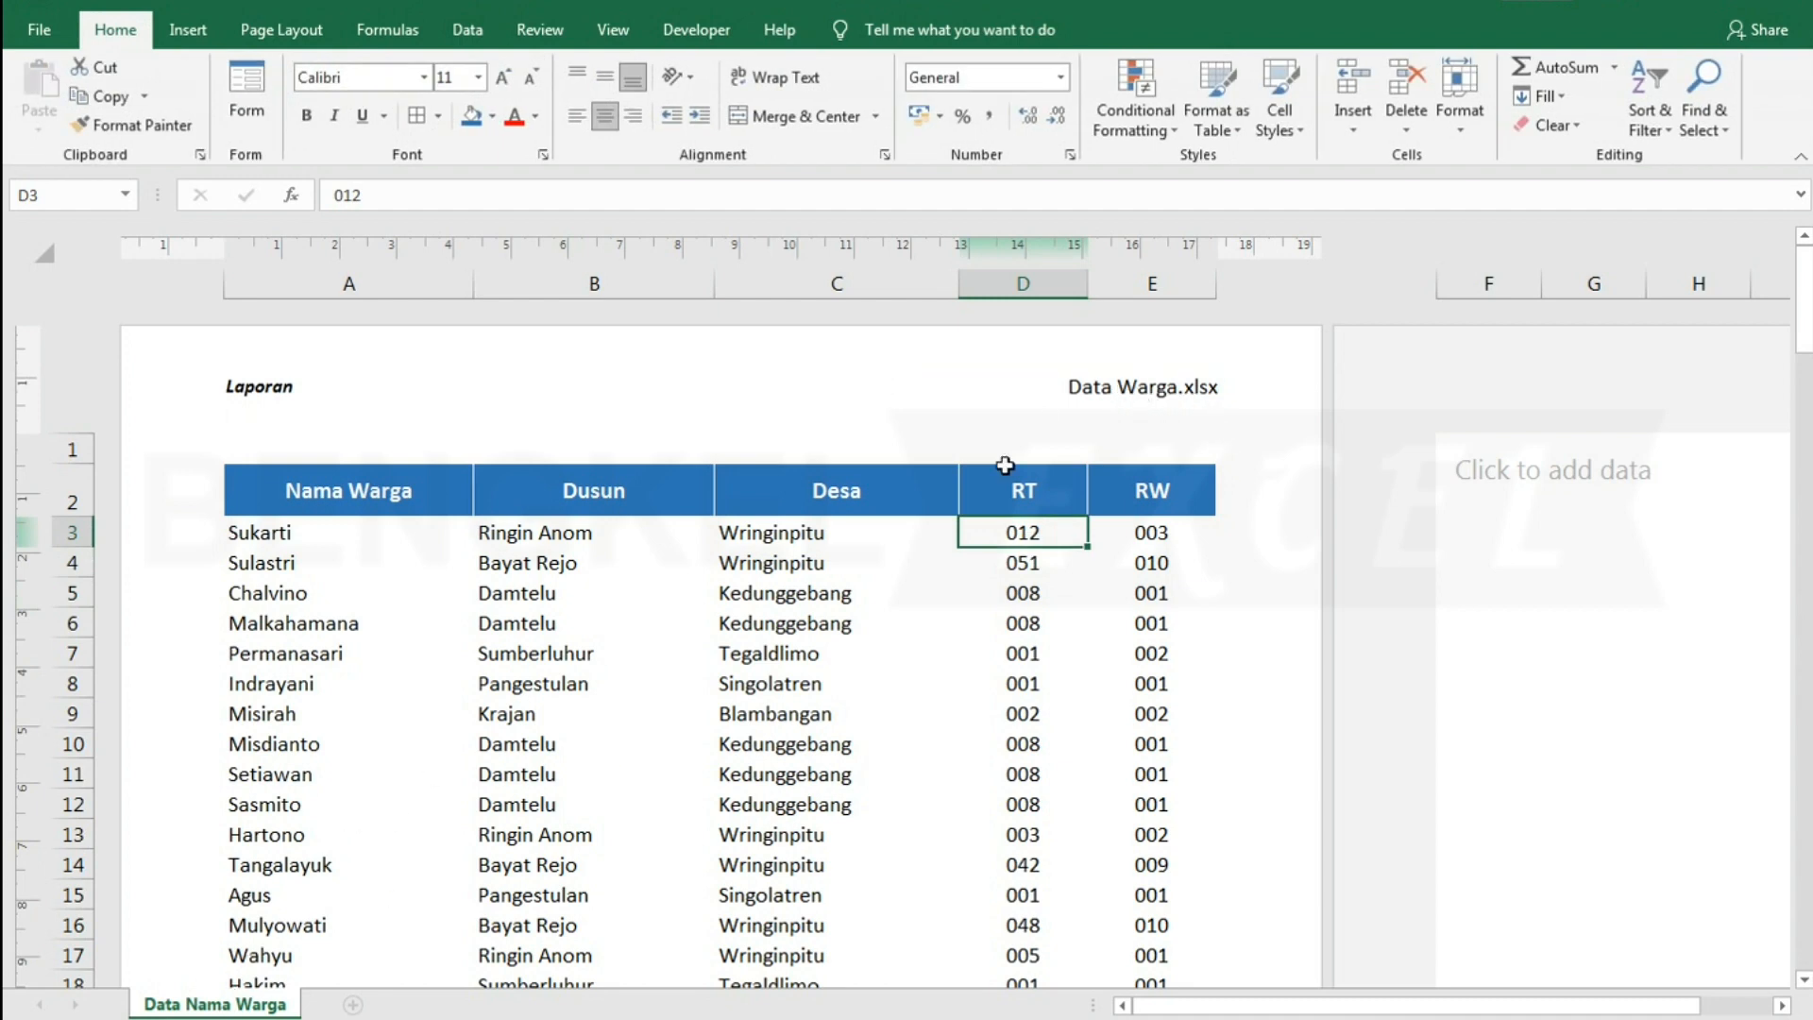
Replace the file name in the right header section with the sheet name.
{"action": "left_click", "coordinate": [1154, 391]}
{"action": "left_click_drag", "start_coordinate": [1157, 395], "coordinate": [1246, 388]}
{"action": "key", "text": "Delete"}
{"action": "left_click", "coordinate": [1012, 591]}
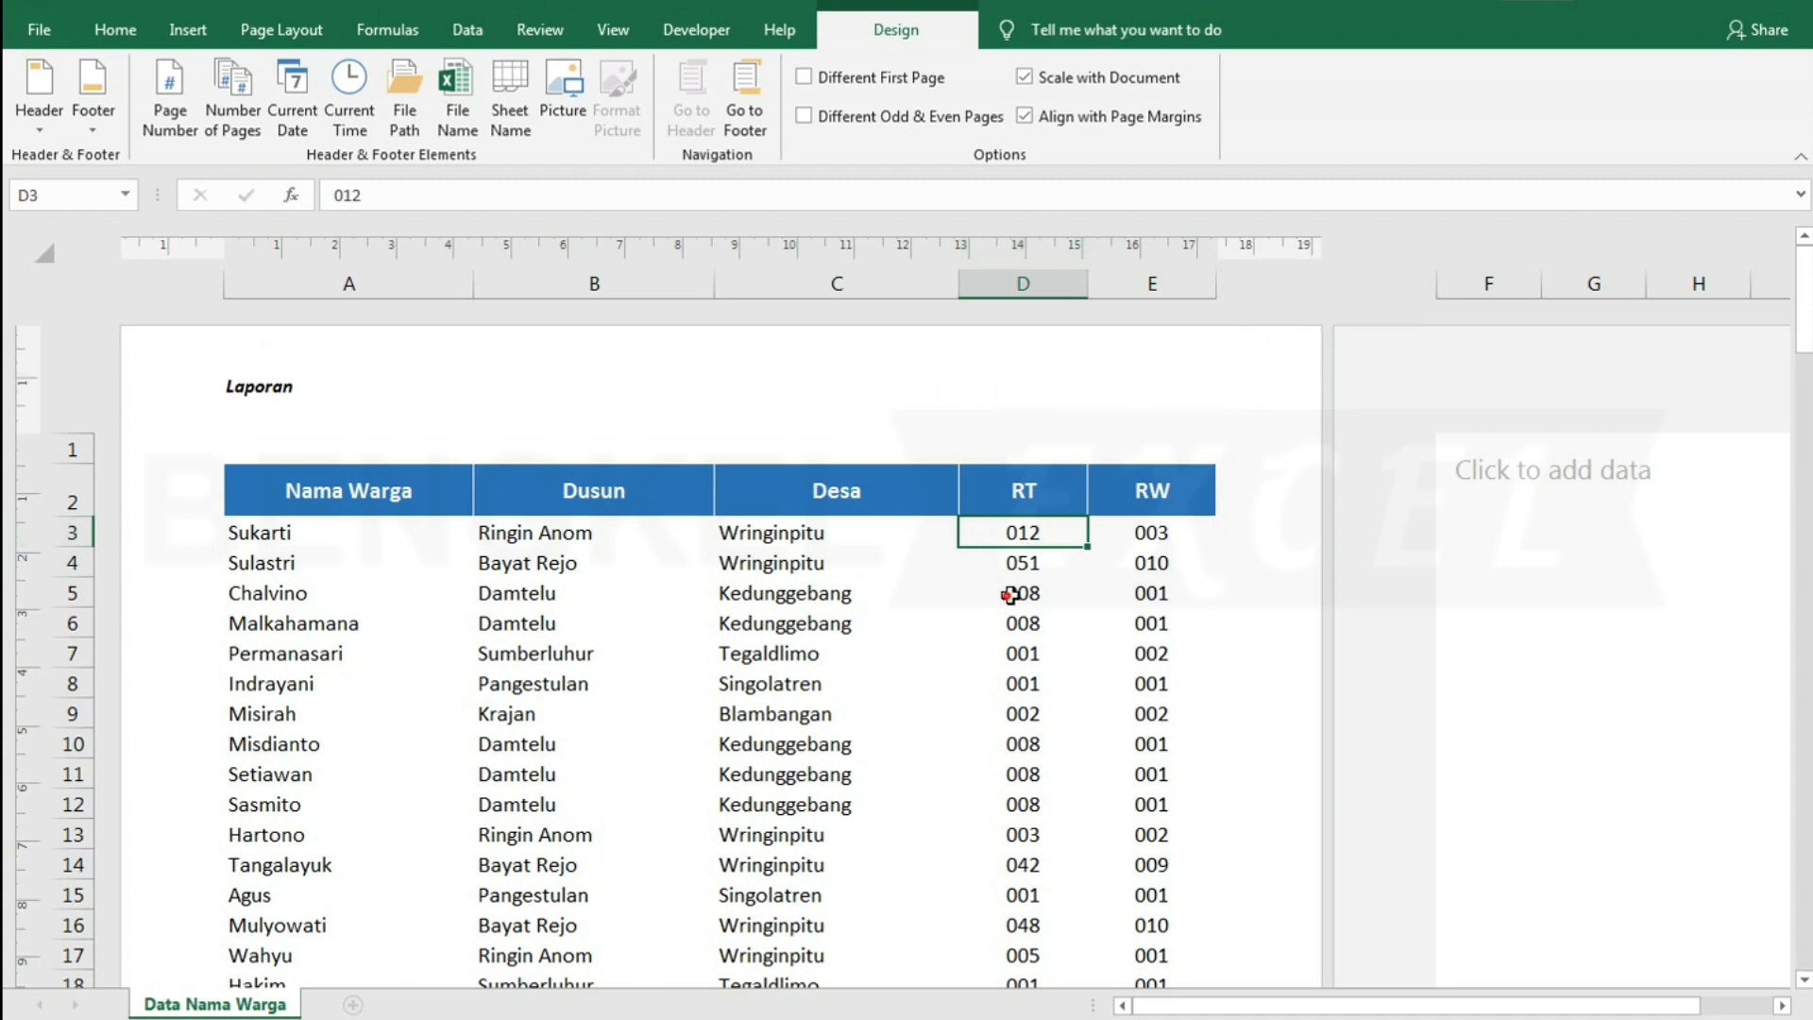
{"action": "left_click", "coordinate": [1192, 395]}
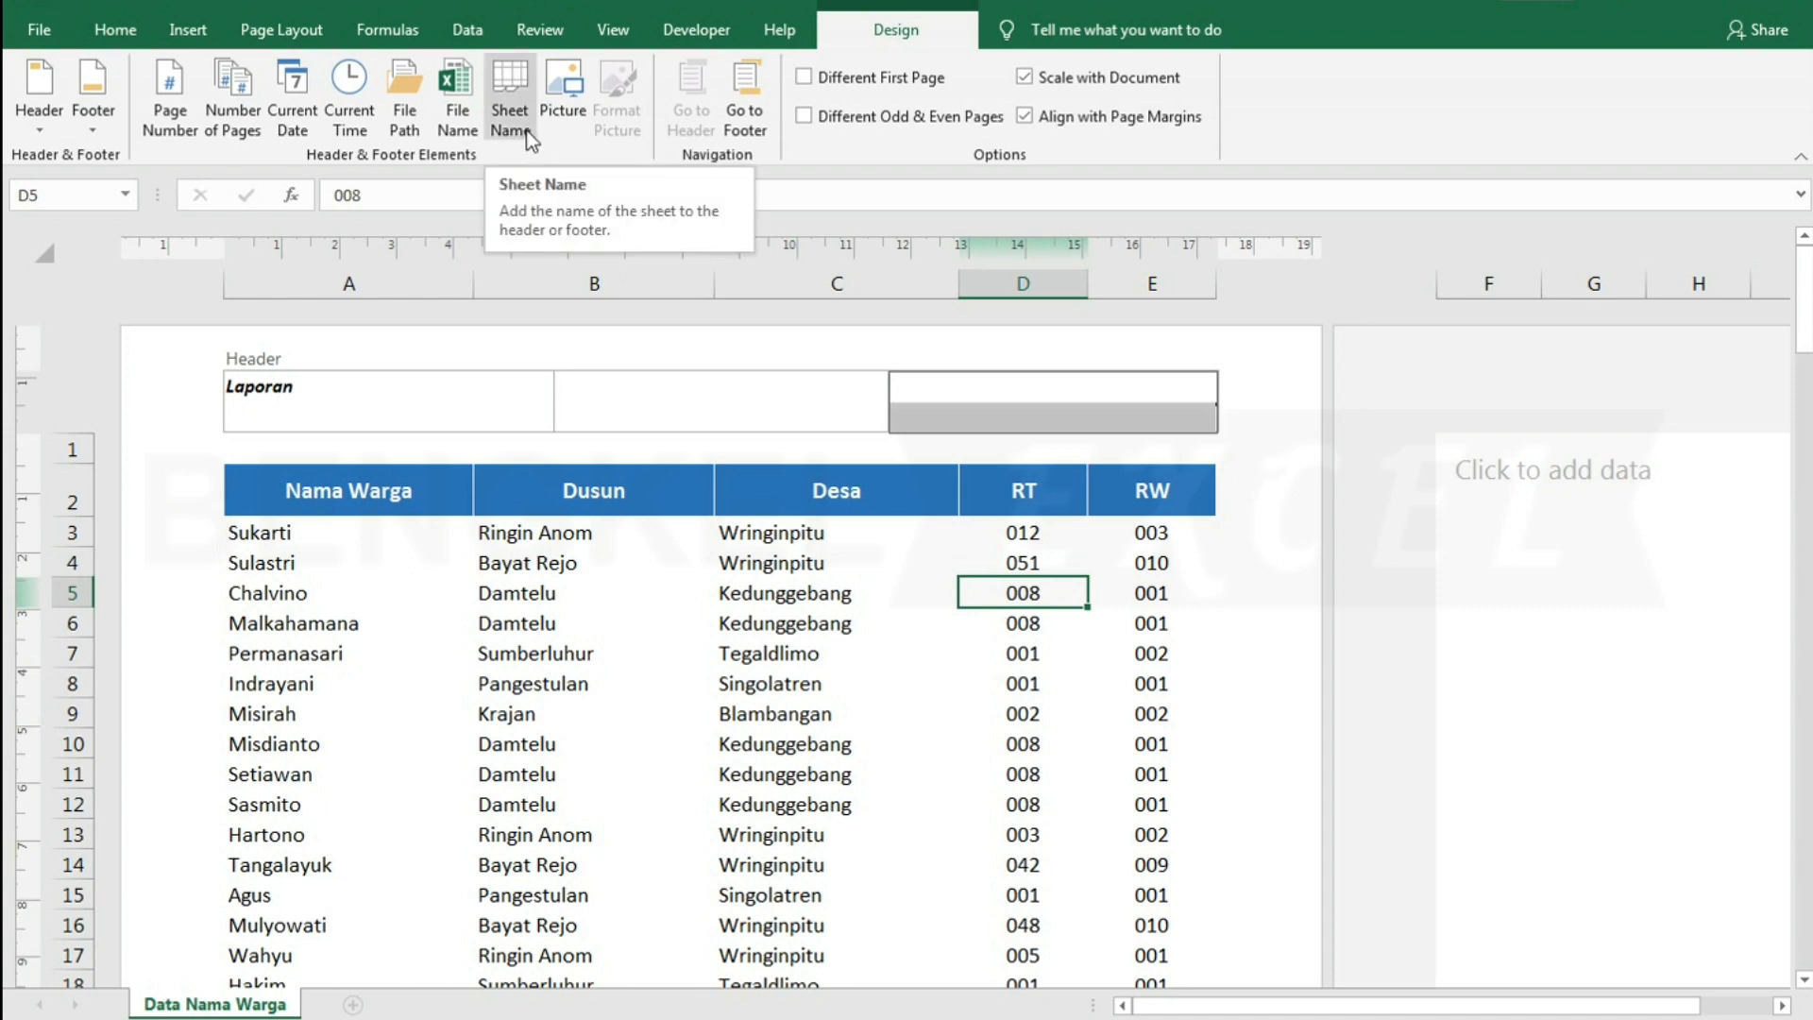
{"action": "left_click", "coordinate": [510, 108]}
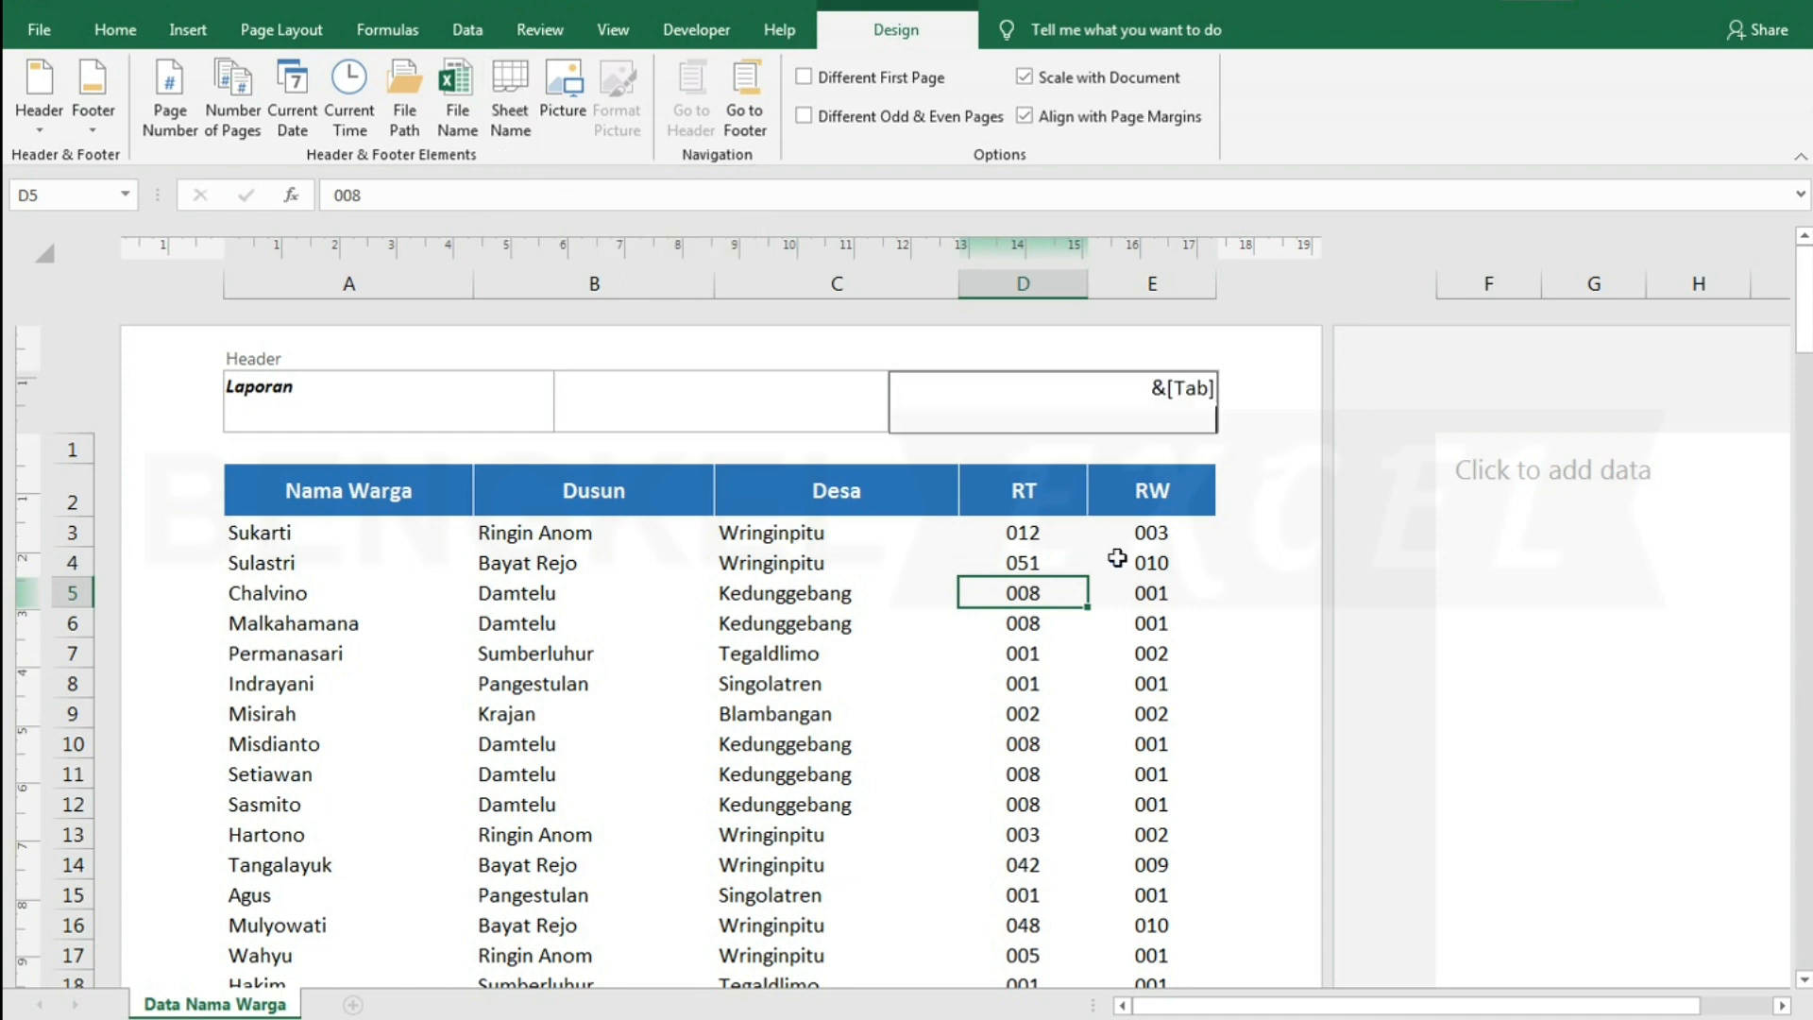
{"action": "left_click", "coordinate": [1148, 588]}
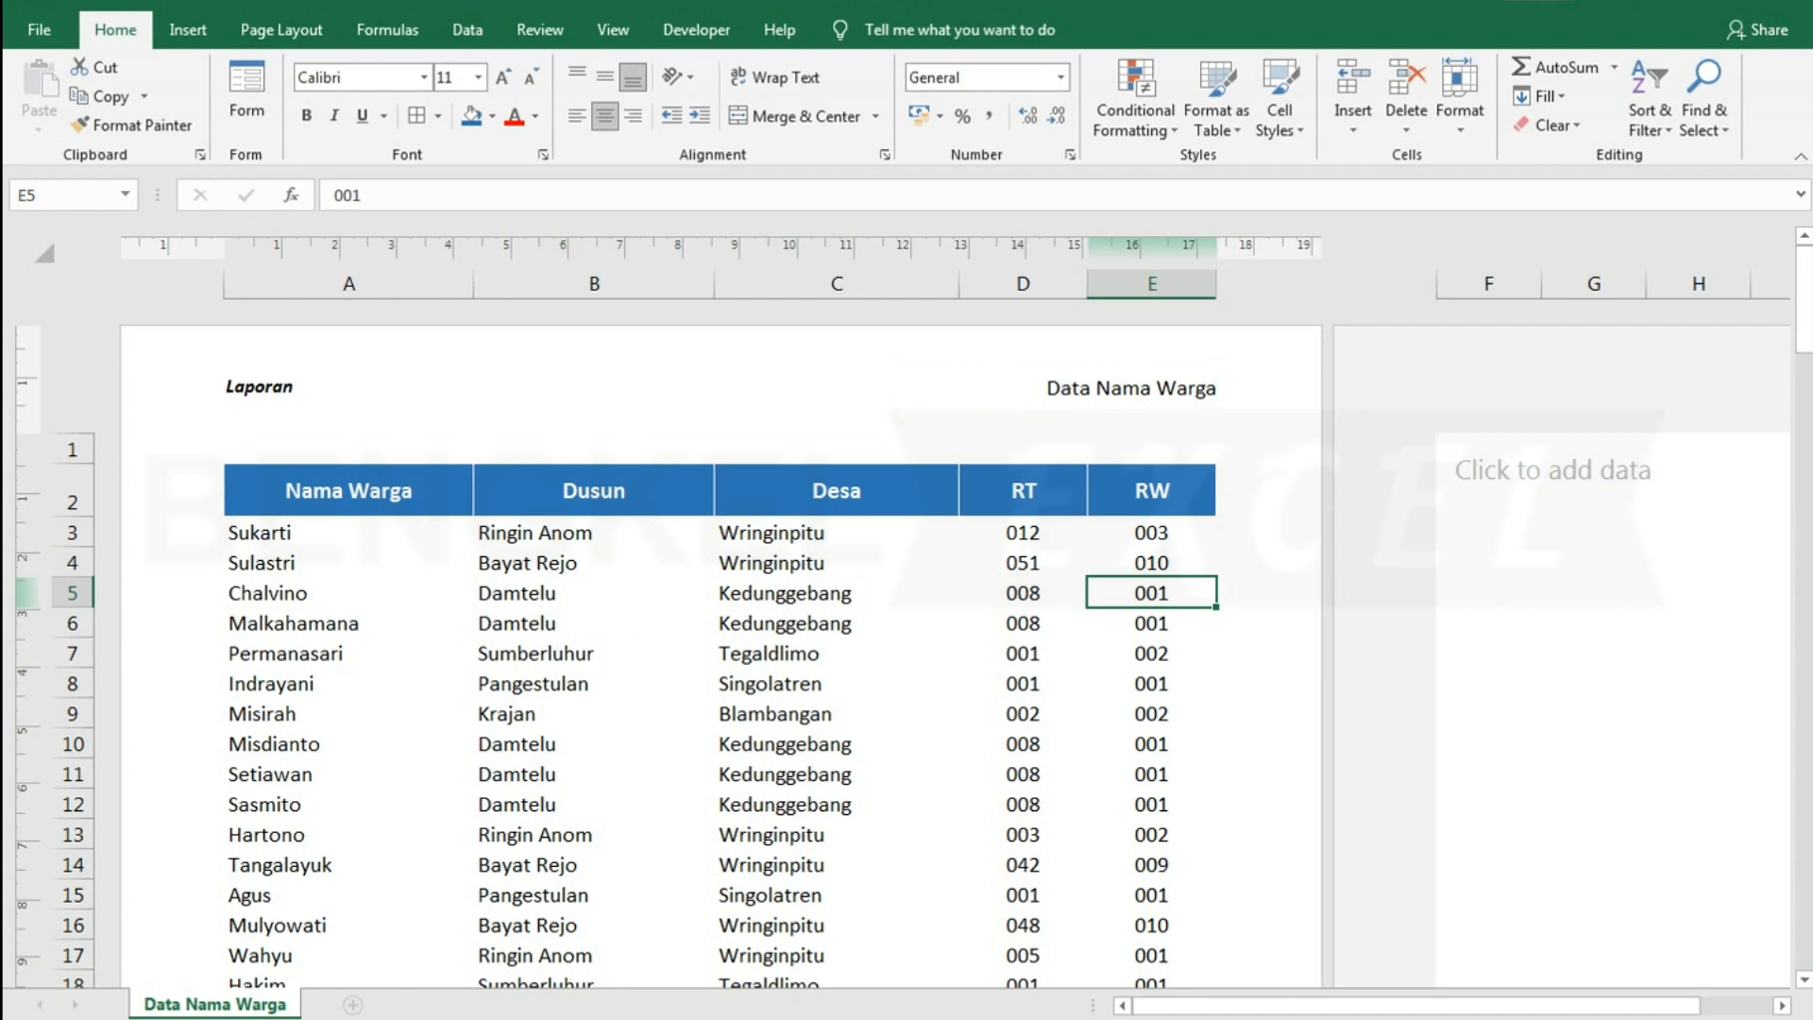
Replace the sheet name in the right header section with the picture file Logo.jpg from the Header Footer folder.
{"action": "left_click", "coordinate": [1085, 398]}
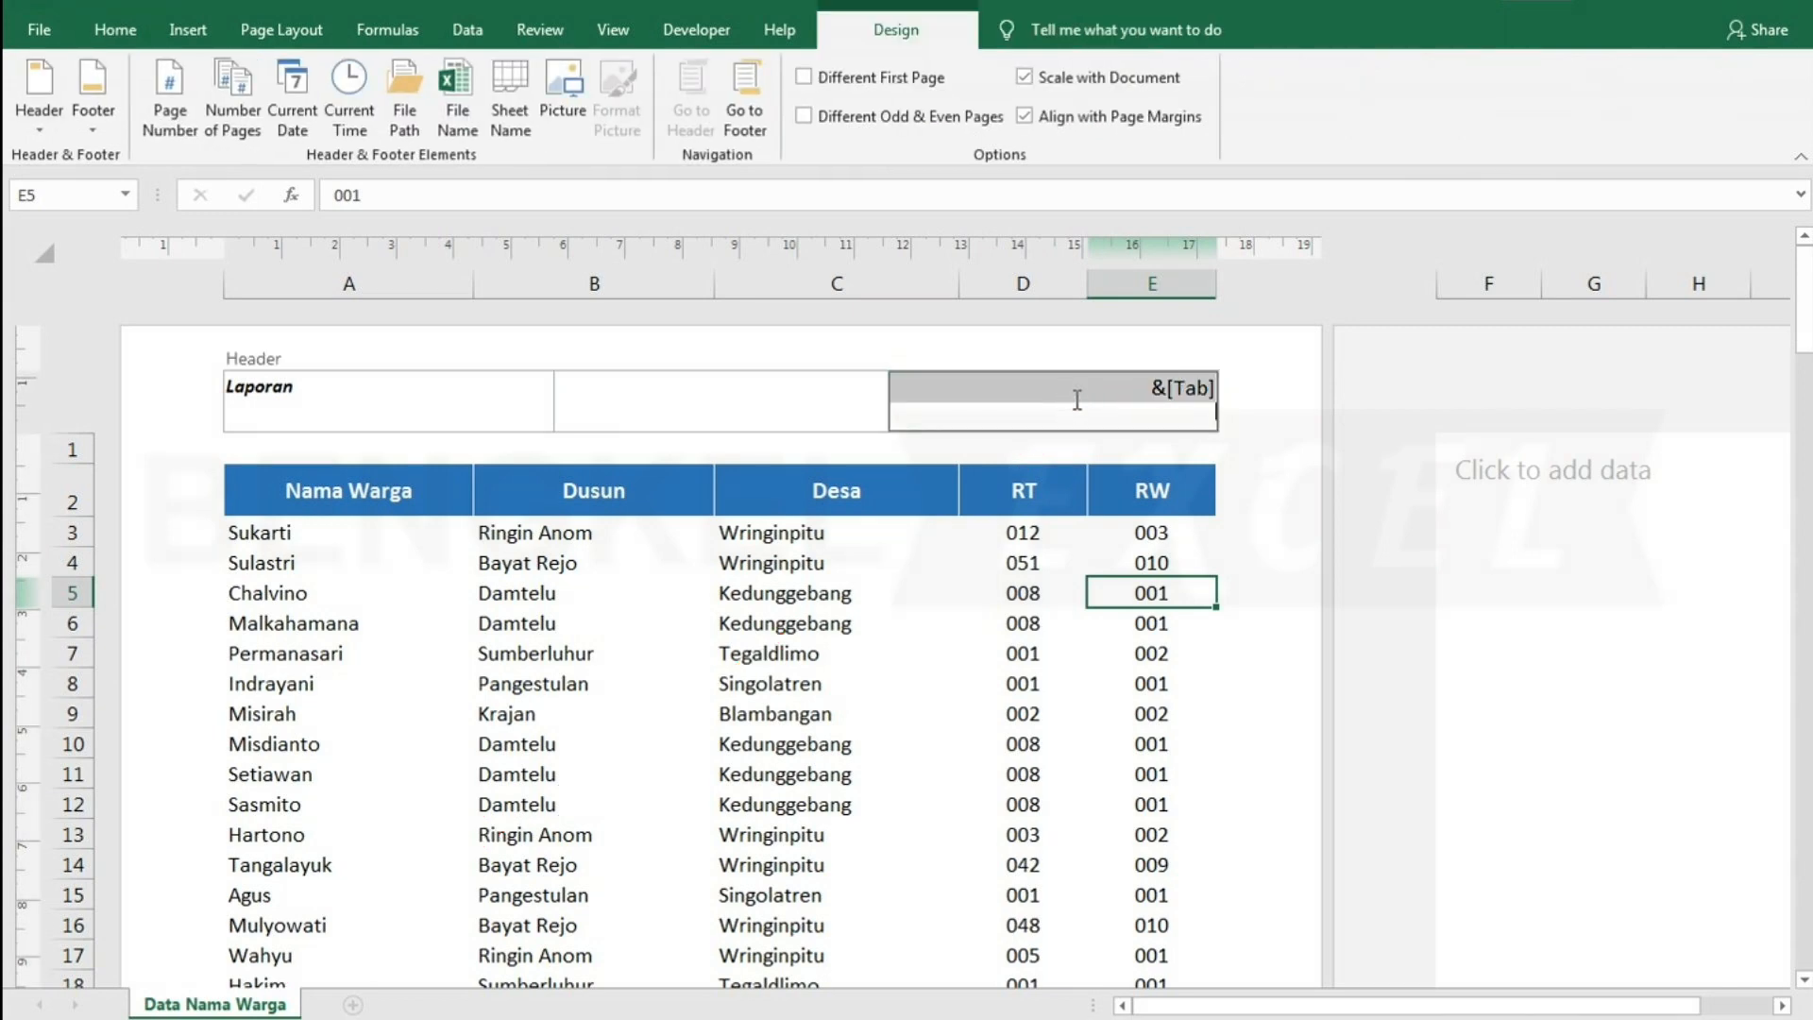
{"action": "key", "text": "Delete"}
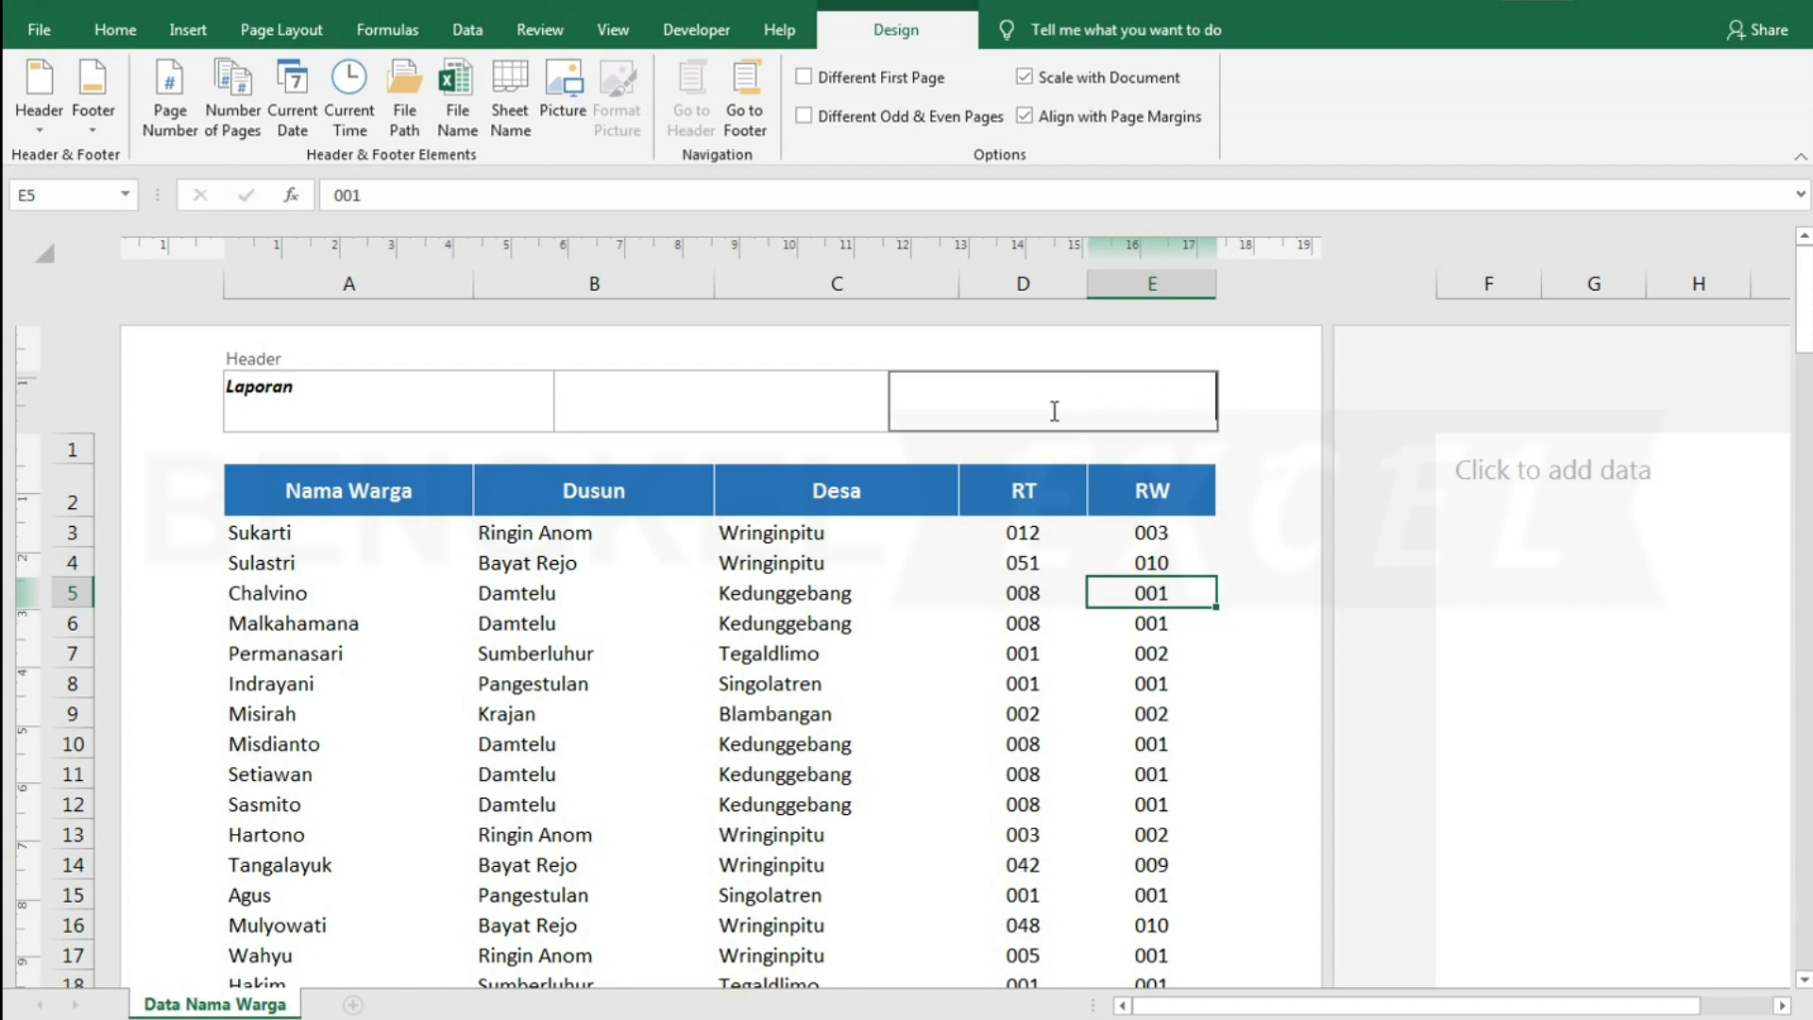
{"action": "left_click", "coordinate": [558, 111]}
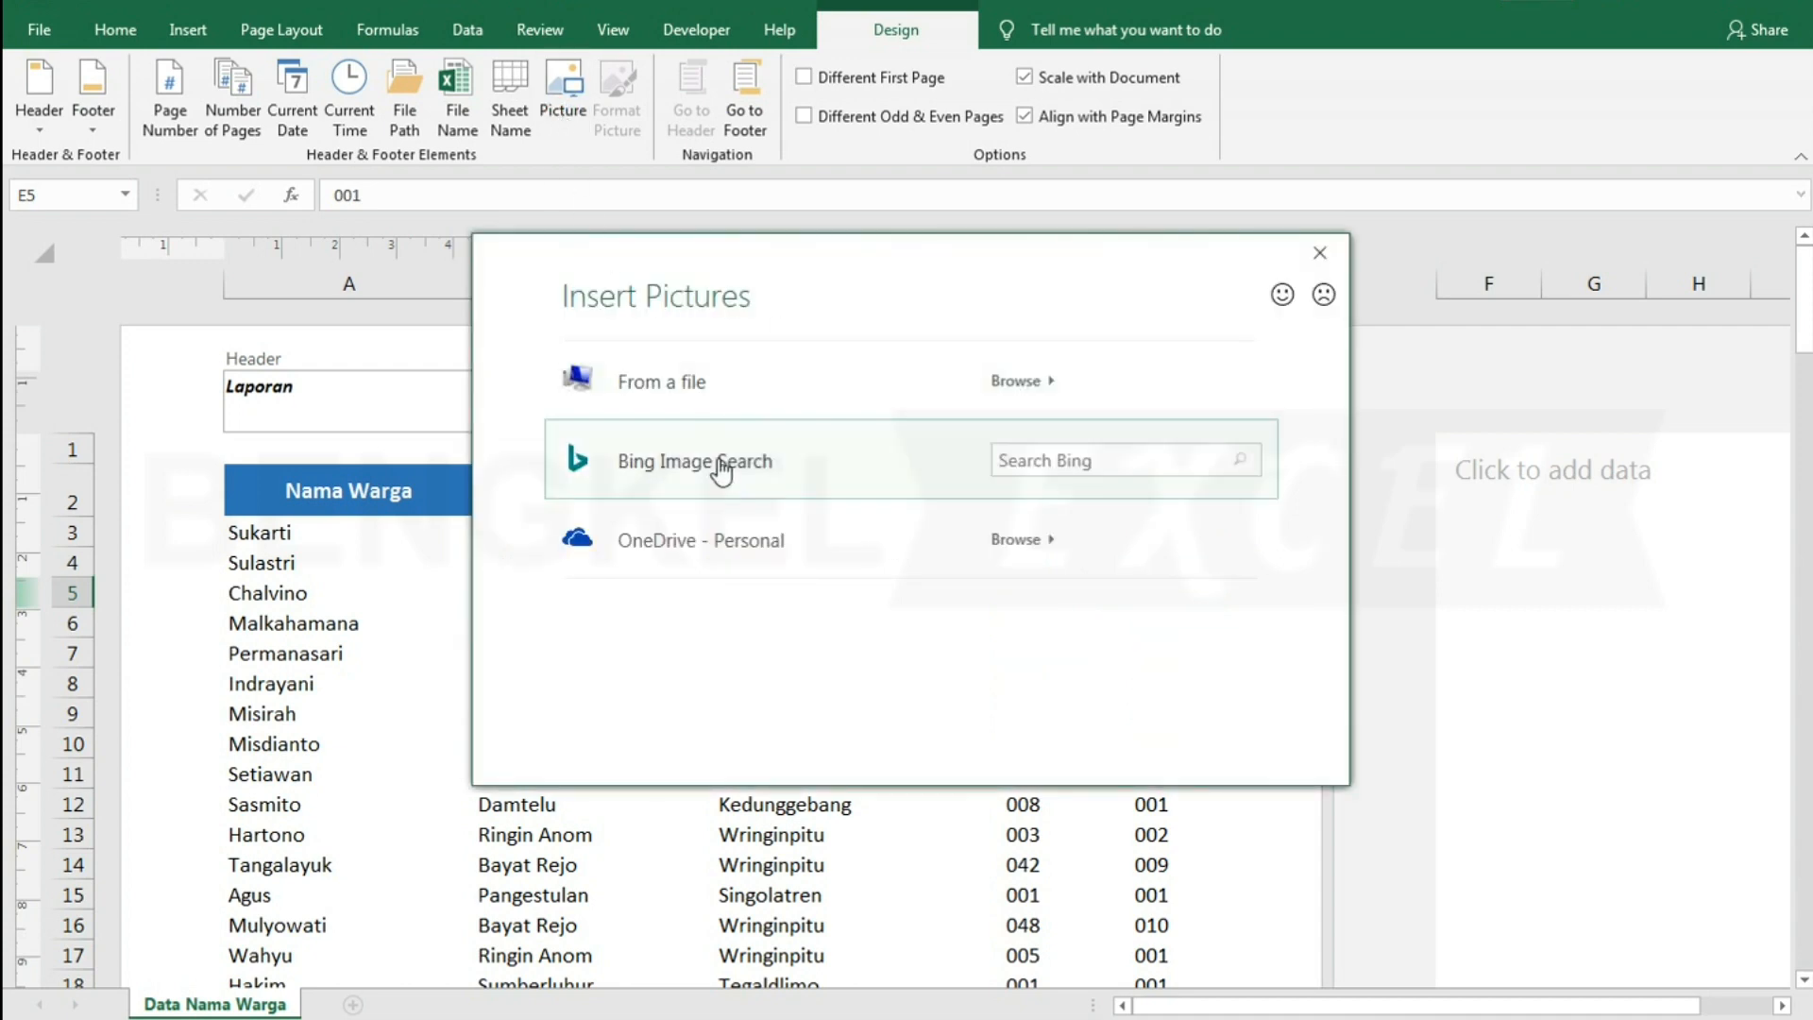
{"action": "left_click", "coordinate": [703, 391]}
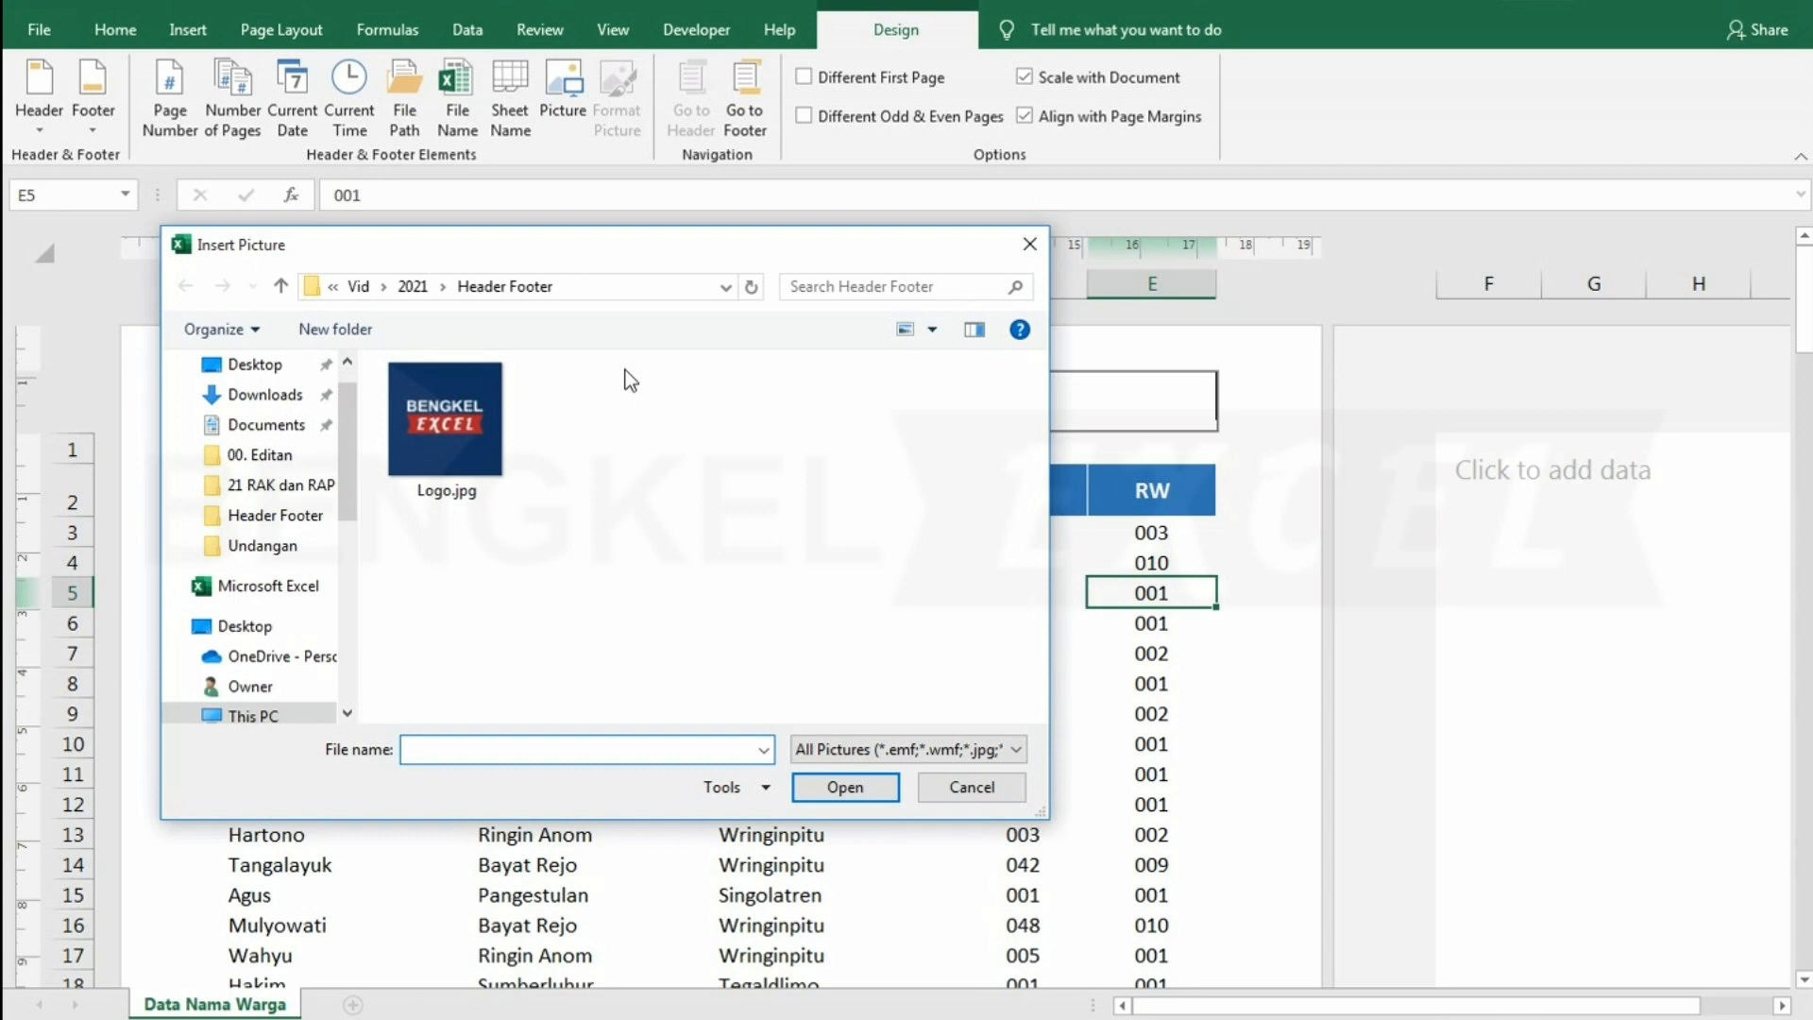
{"action": "left_click", "coordinate": [449, 439]}
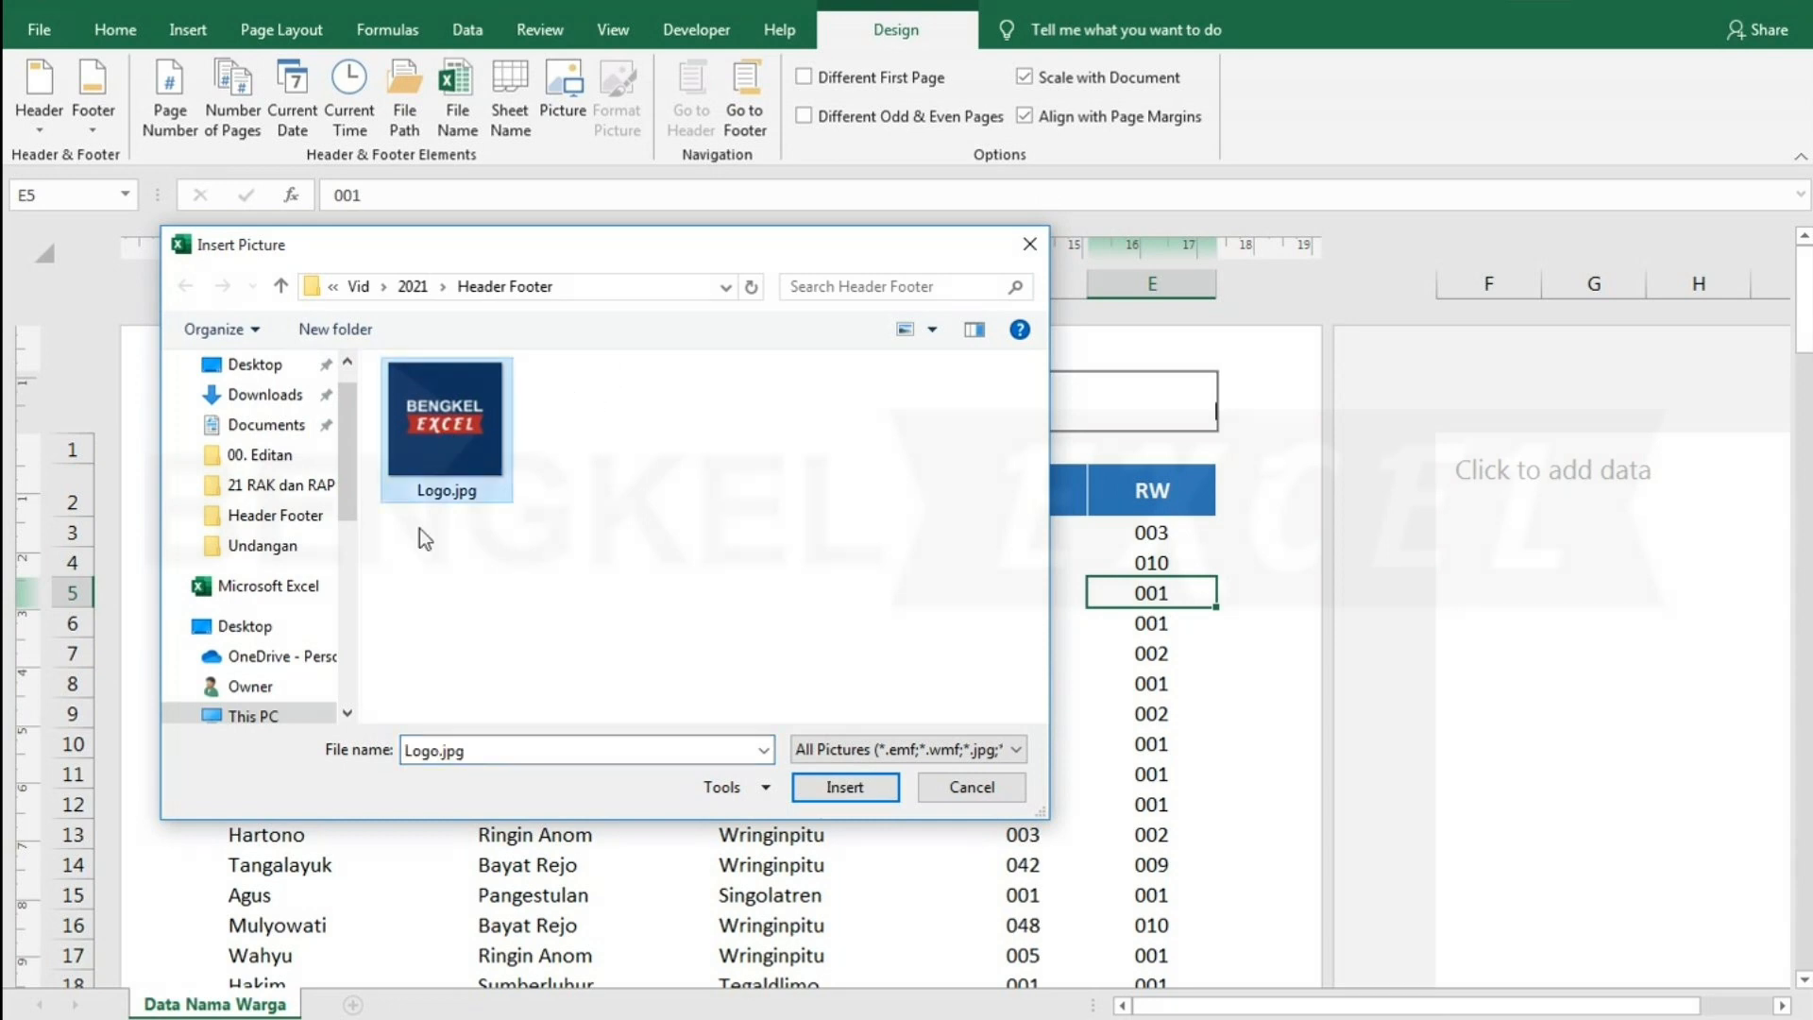
{"action": "left_click", "coordinate": [835, 786]}
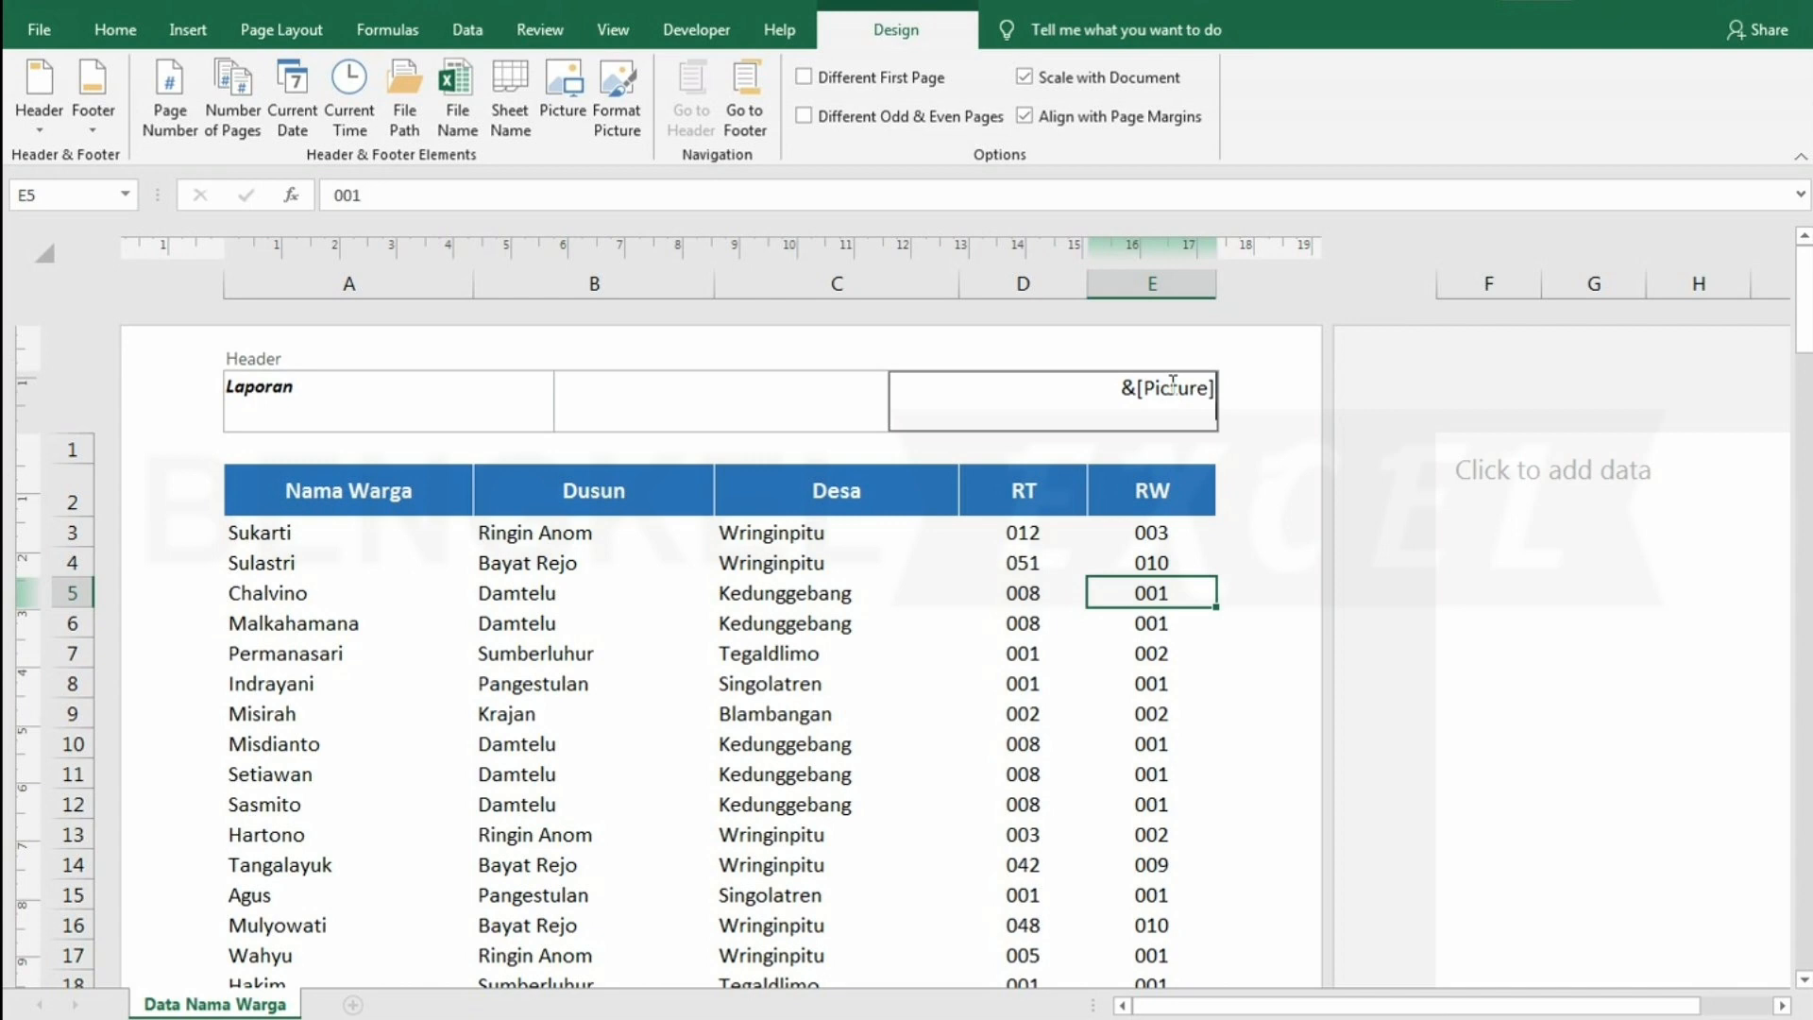
{"action": "left_click", "coordinate": [1081, 681]}
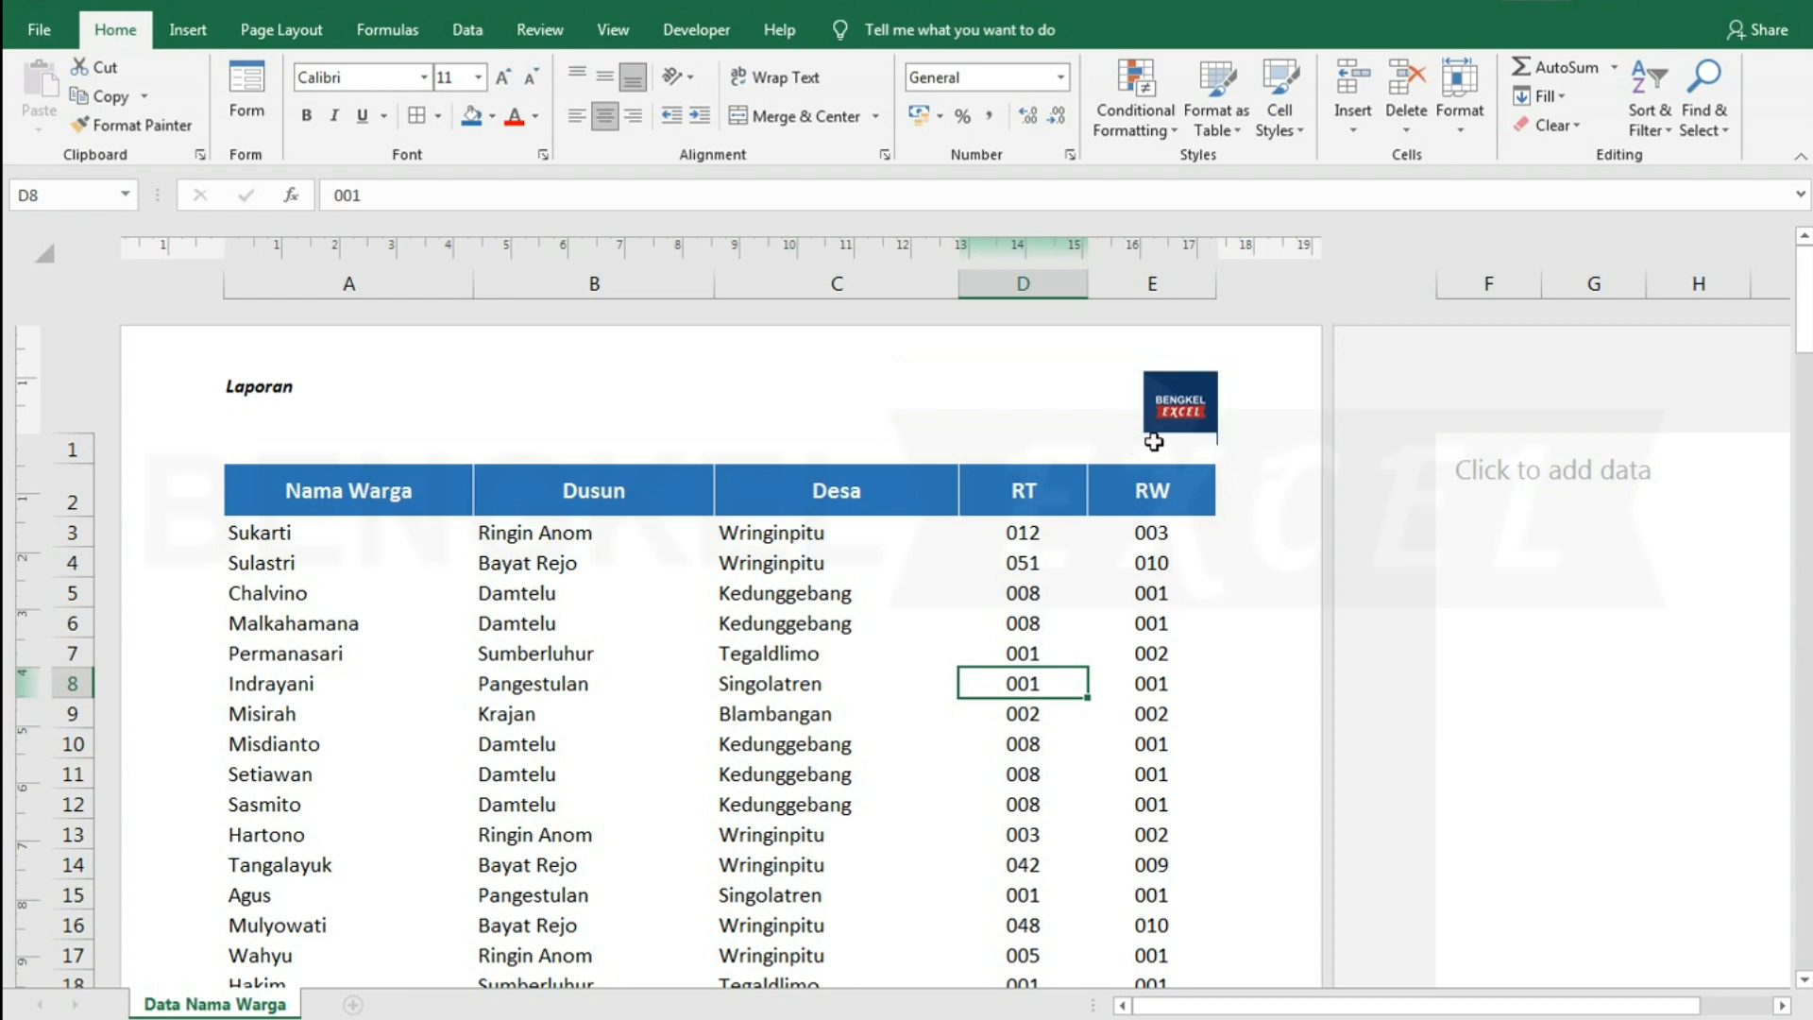
Insert the page number into the right footer section, preceded by the word "Halaman" and a space.
{"action": "scroll", "coordinate": [737, 500], "scroll_direction": "down", "scroll_amount": 5}
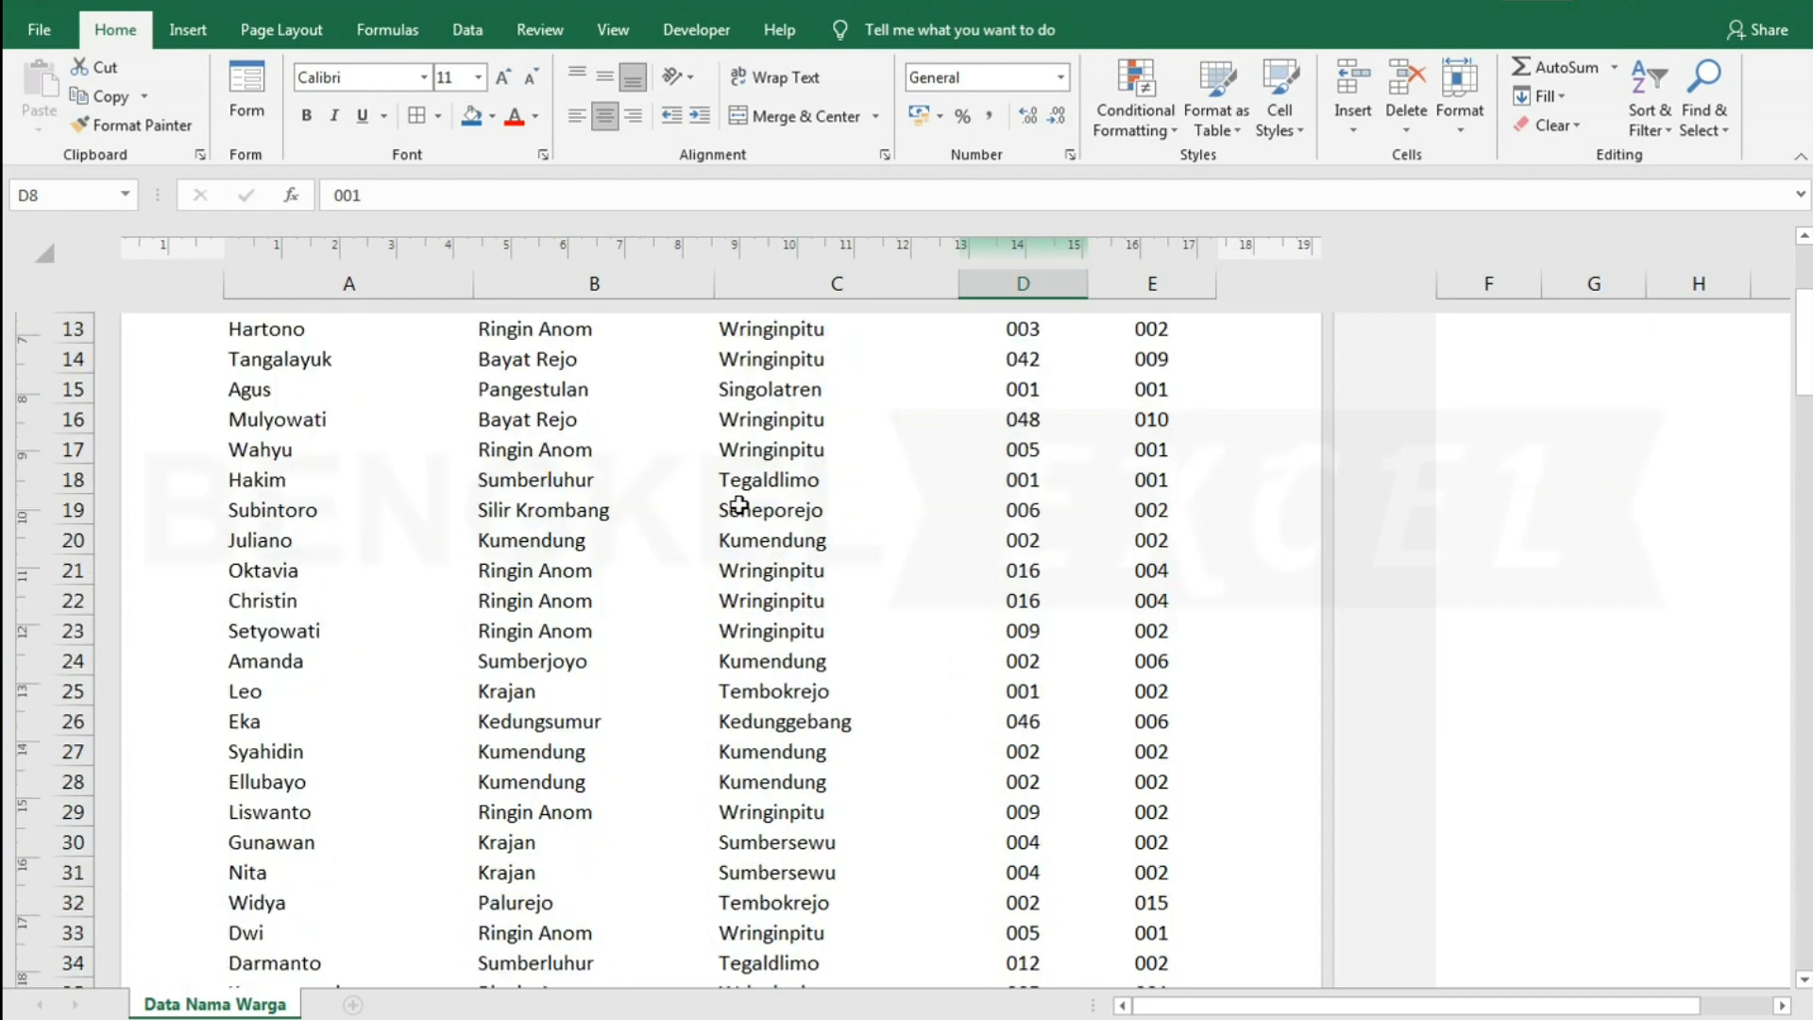
{"action": "scroll", "coordinate": [739, 505], "scroll_direction": "down", "scroll_amount": 10}
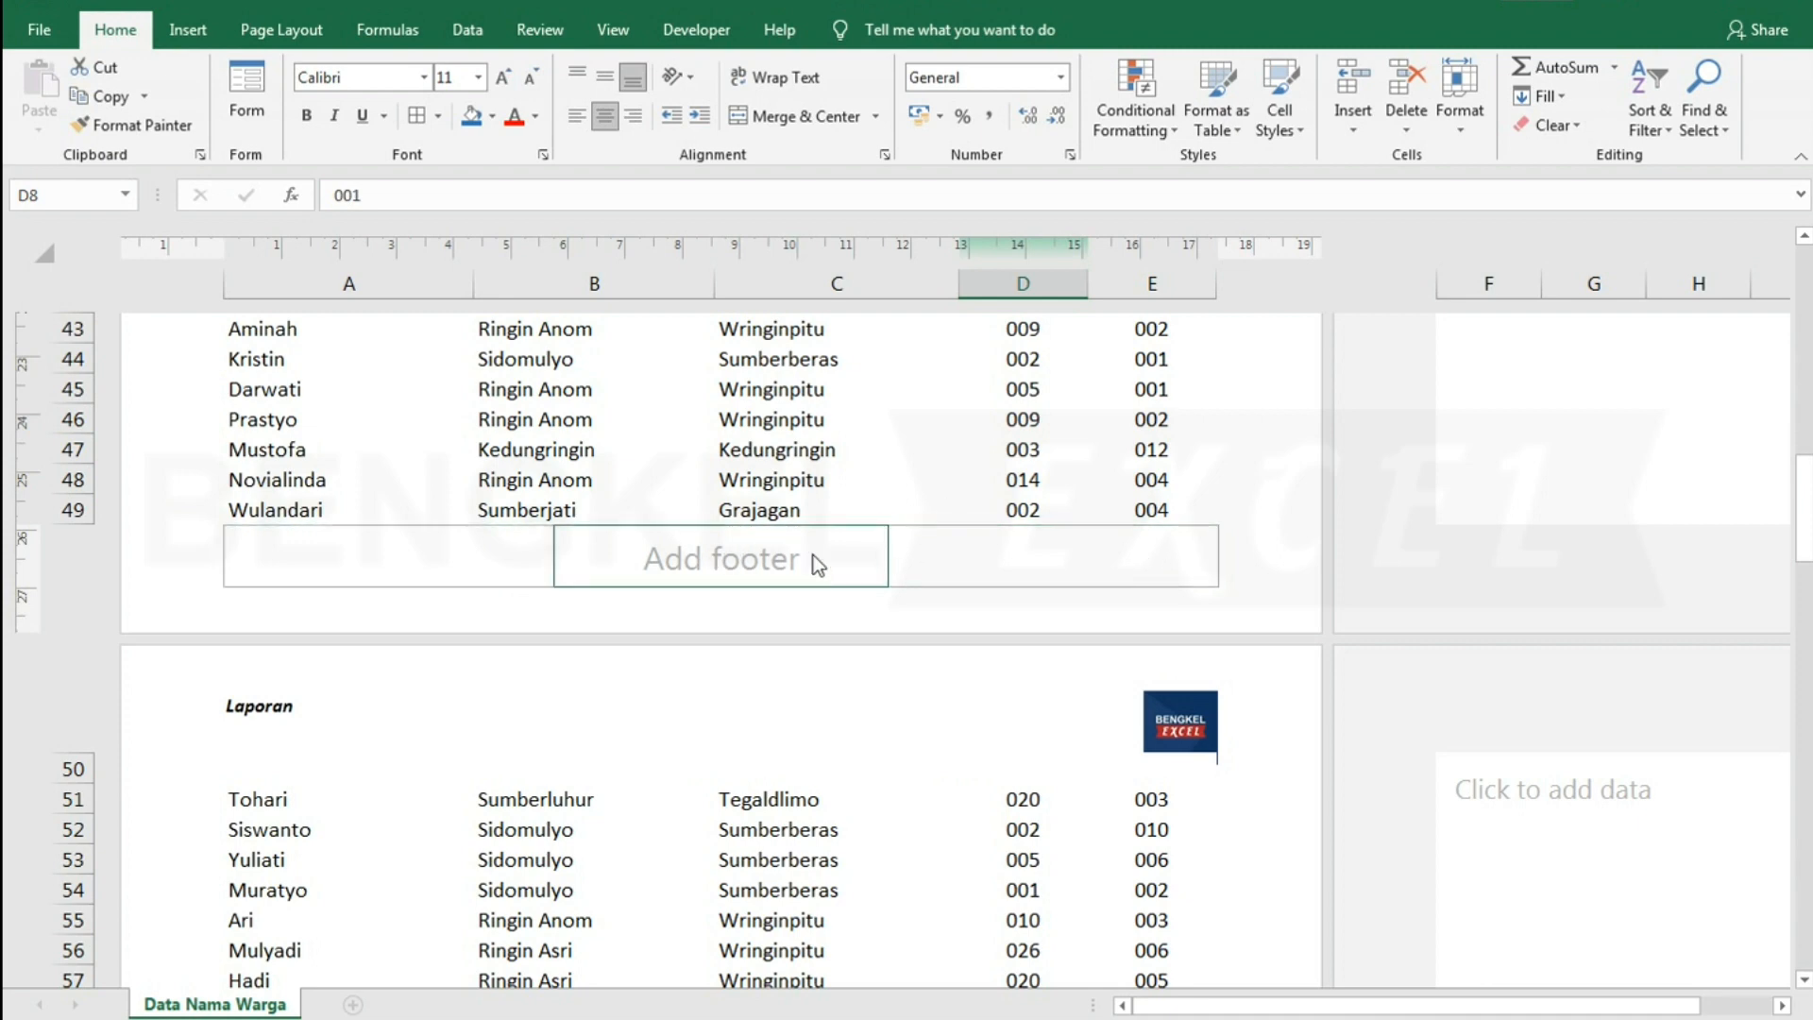
{"action": "left_click", "coordinate": [1115, 557]}
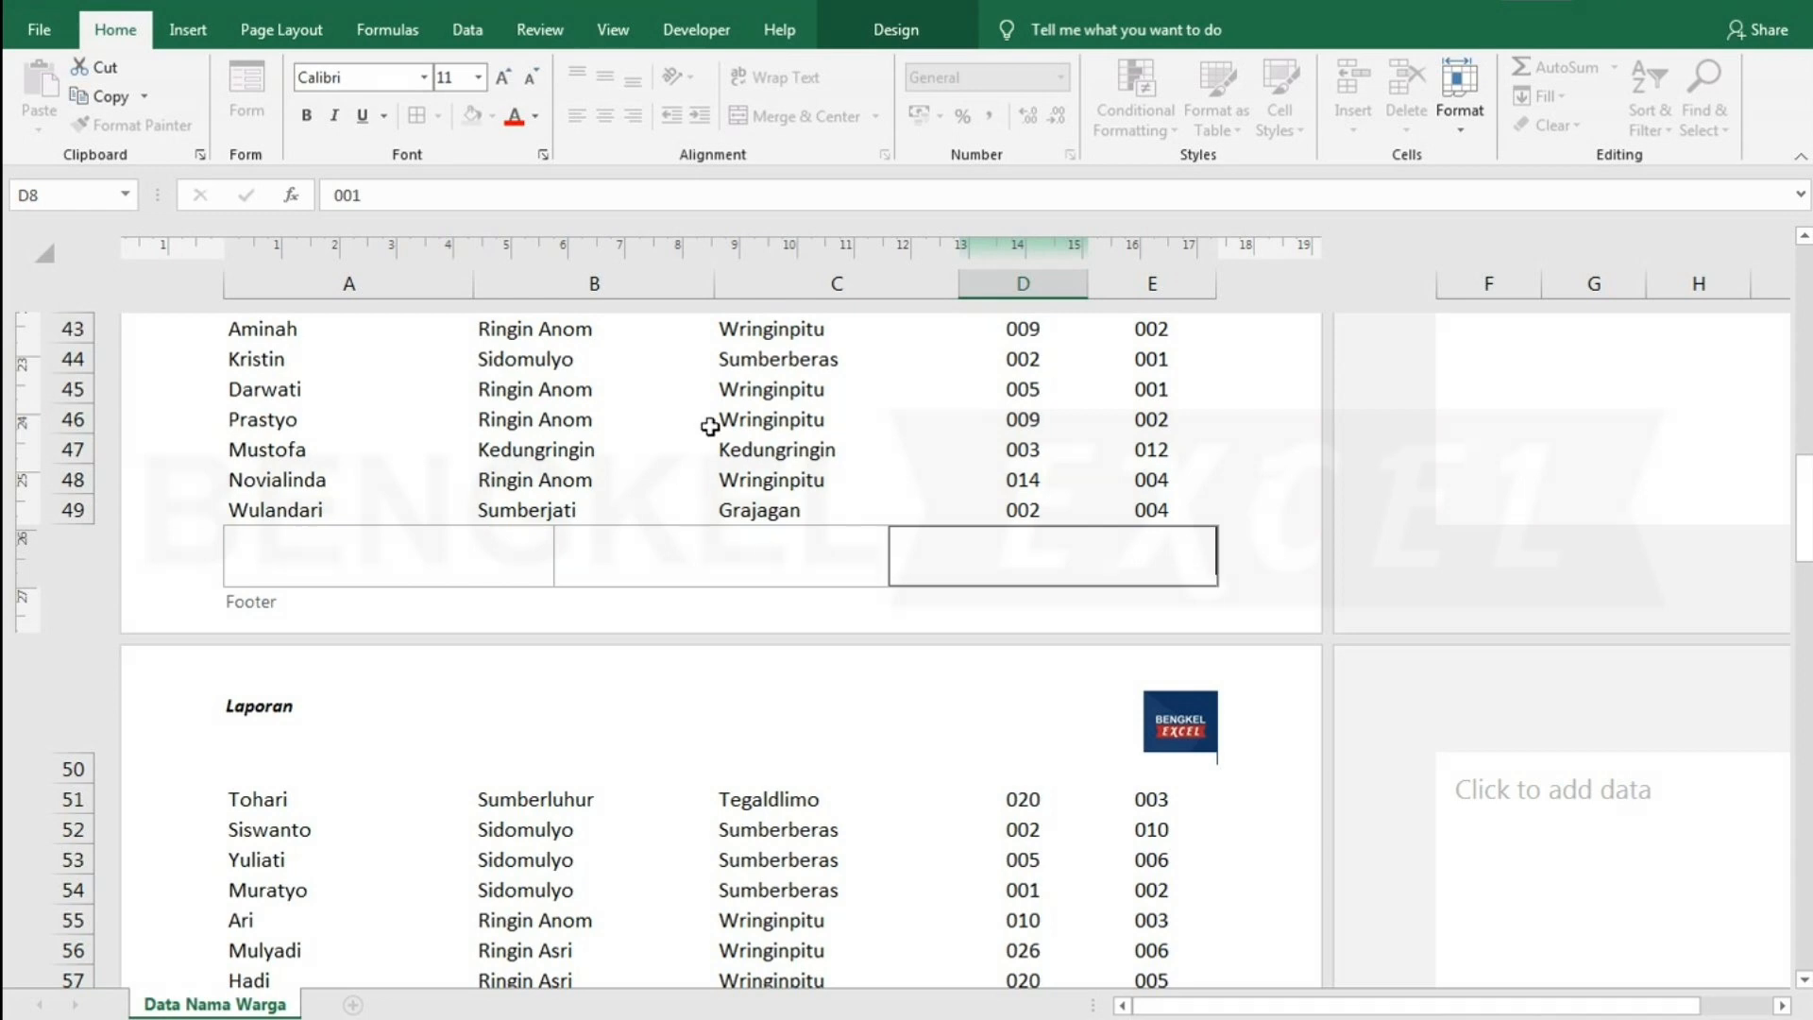
{"action": "left_click", "coordinate": [891, 20]}
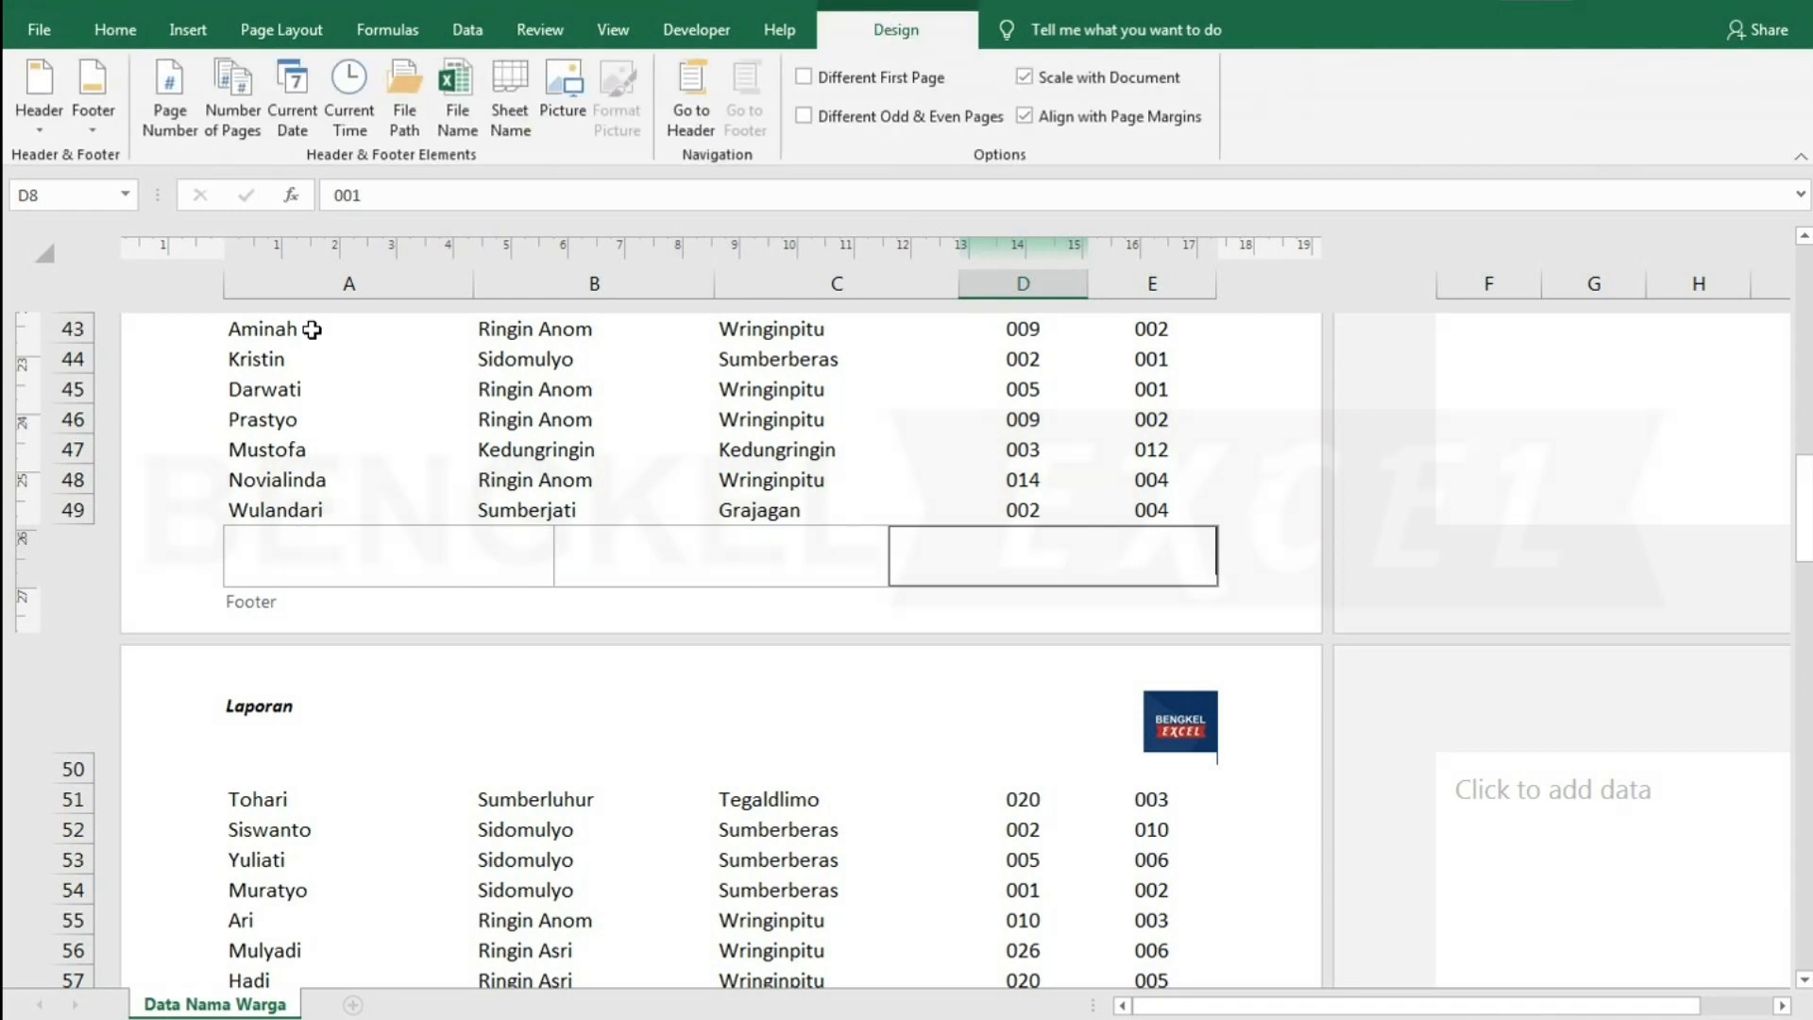
{"action": "left_click", "coordinate": [183, 125]}
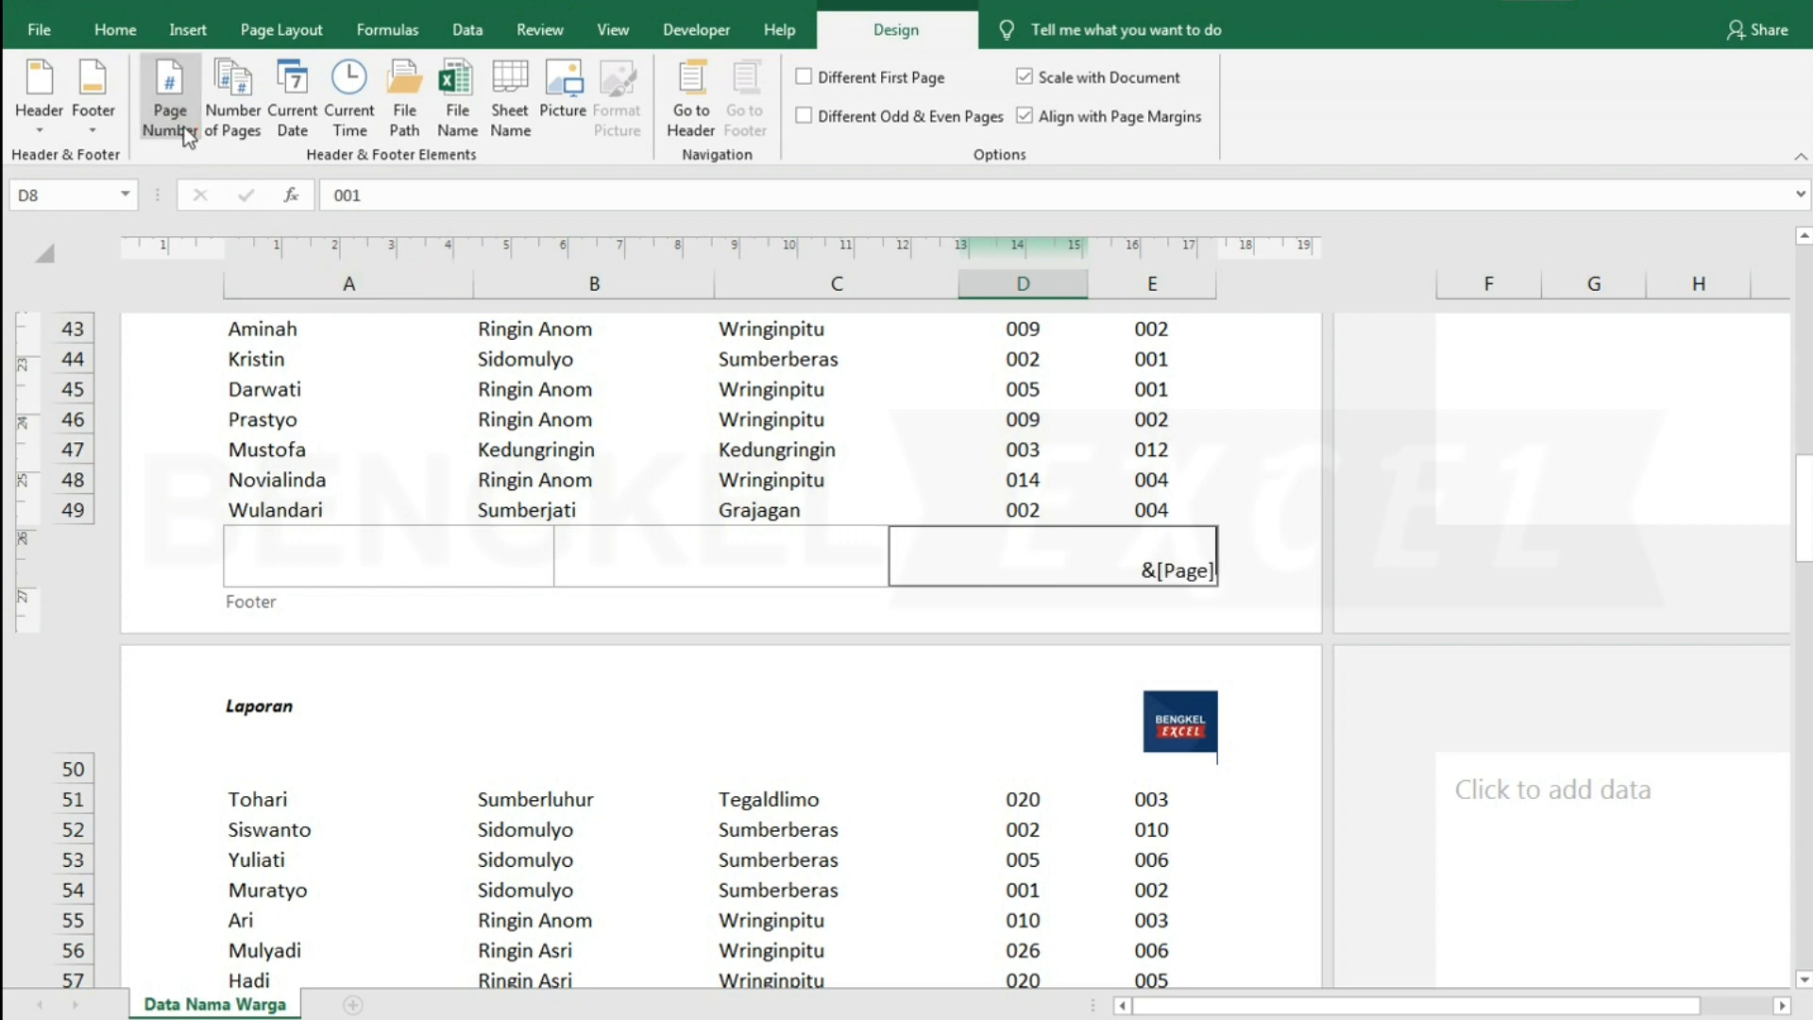
{"action": "left_click", "coordinate": [1111, 572]}
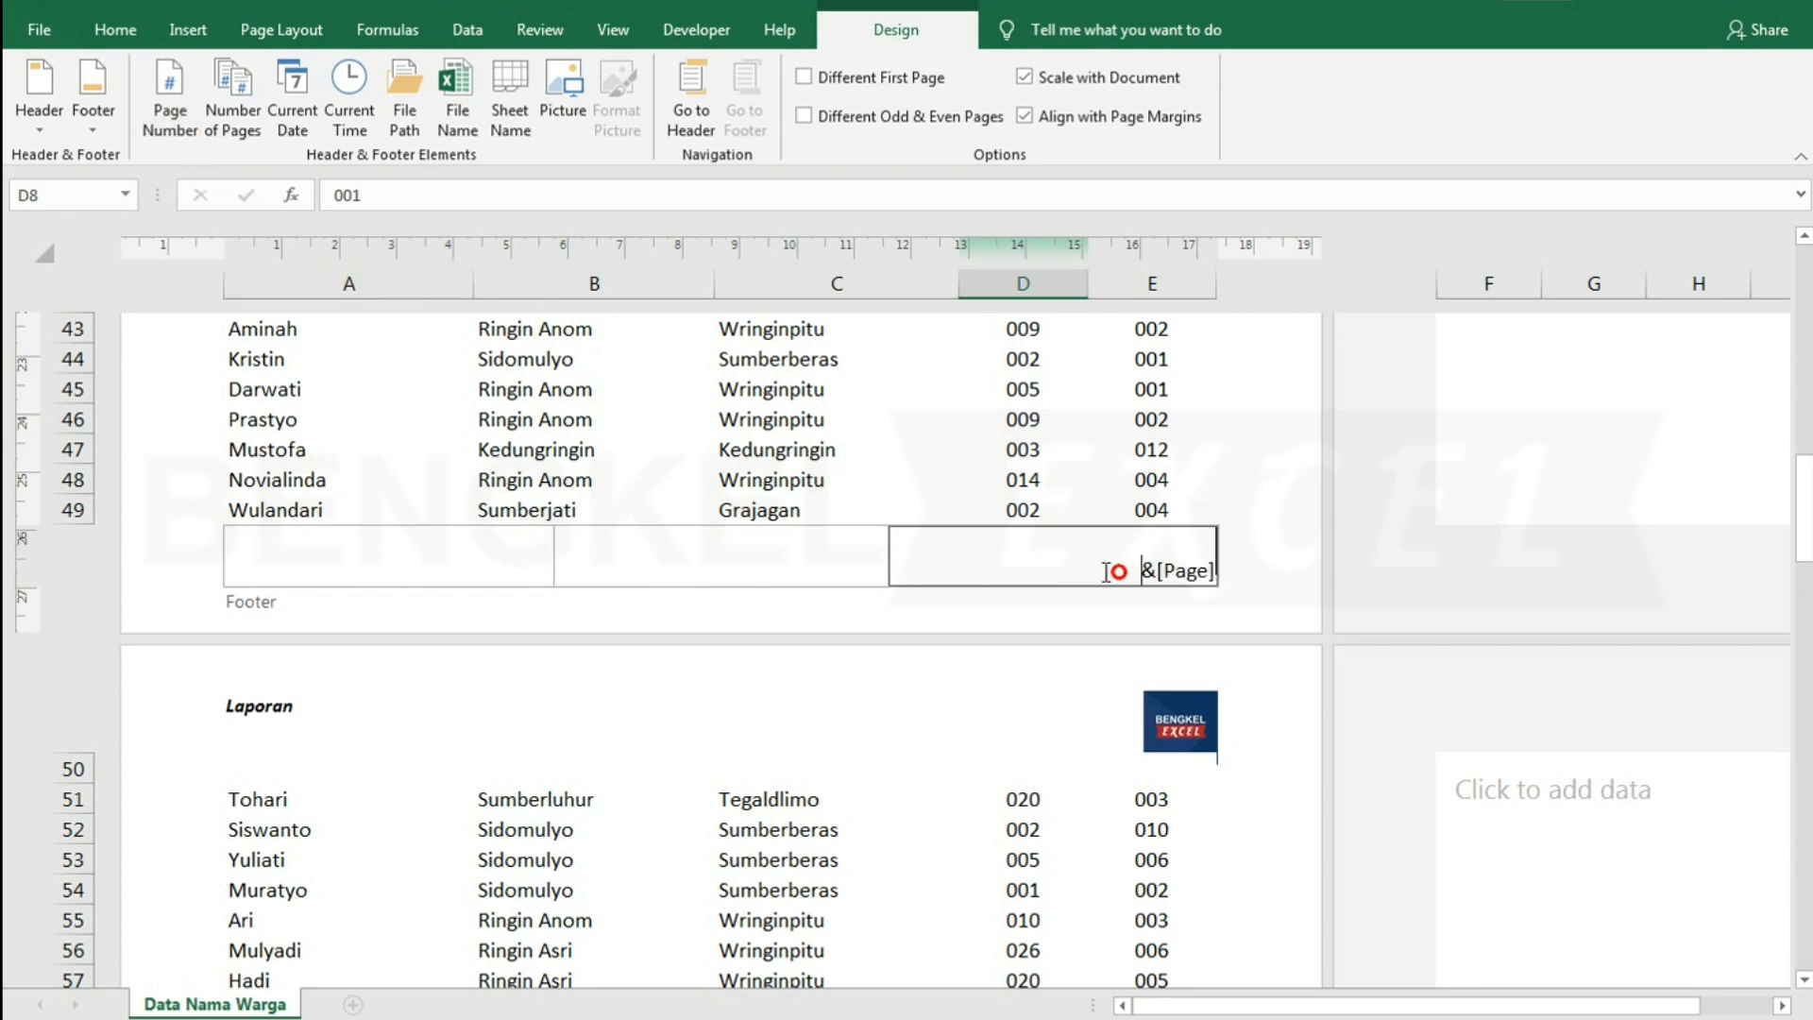
{"action": "type", "text": "Halaman"}
{"action": "left_click", "coordinate": [1020, 415]}
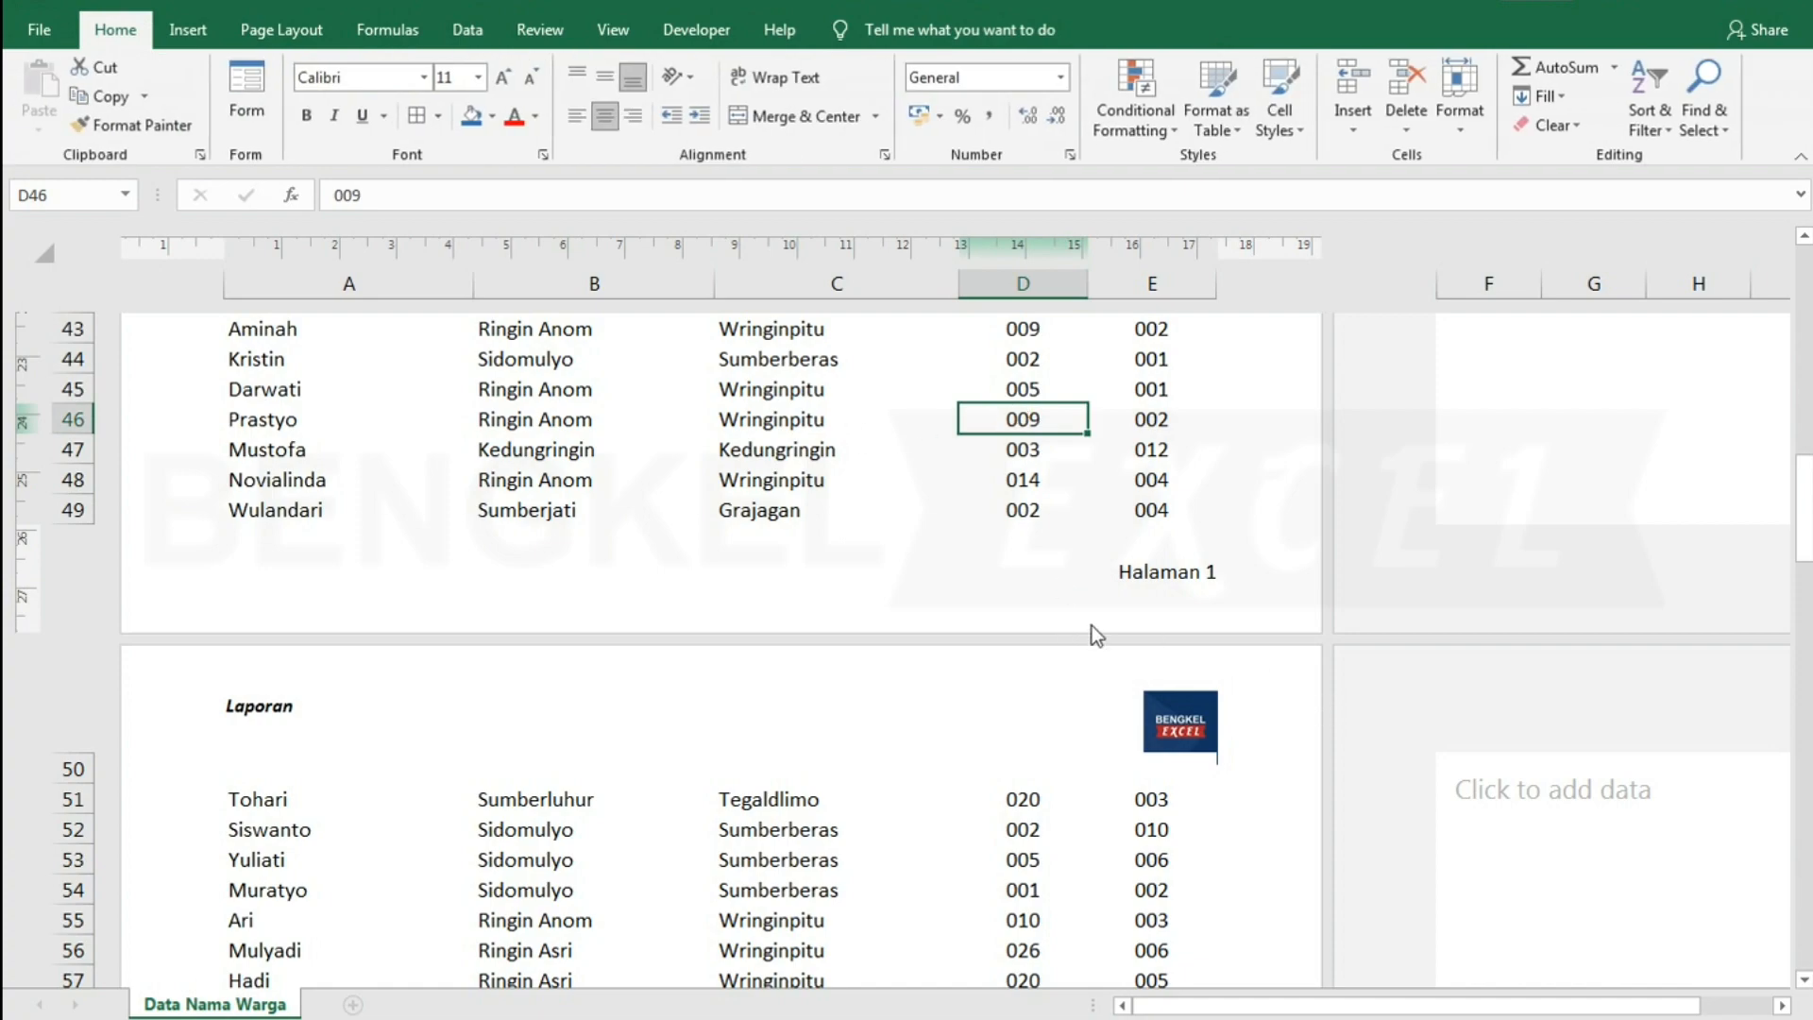
Examine the page numbering in the right footer section across all the data pages.
{"action": "scroll", "coordinate": [1100, 623], "scroll_direction": "down", "scroll_amount": 1}
{"action": "scroll", "coordinate": [1113, 609], "scroll_direction": "down", "scroll_amount": 14}
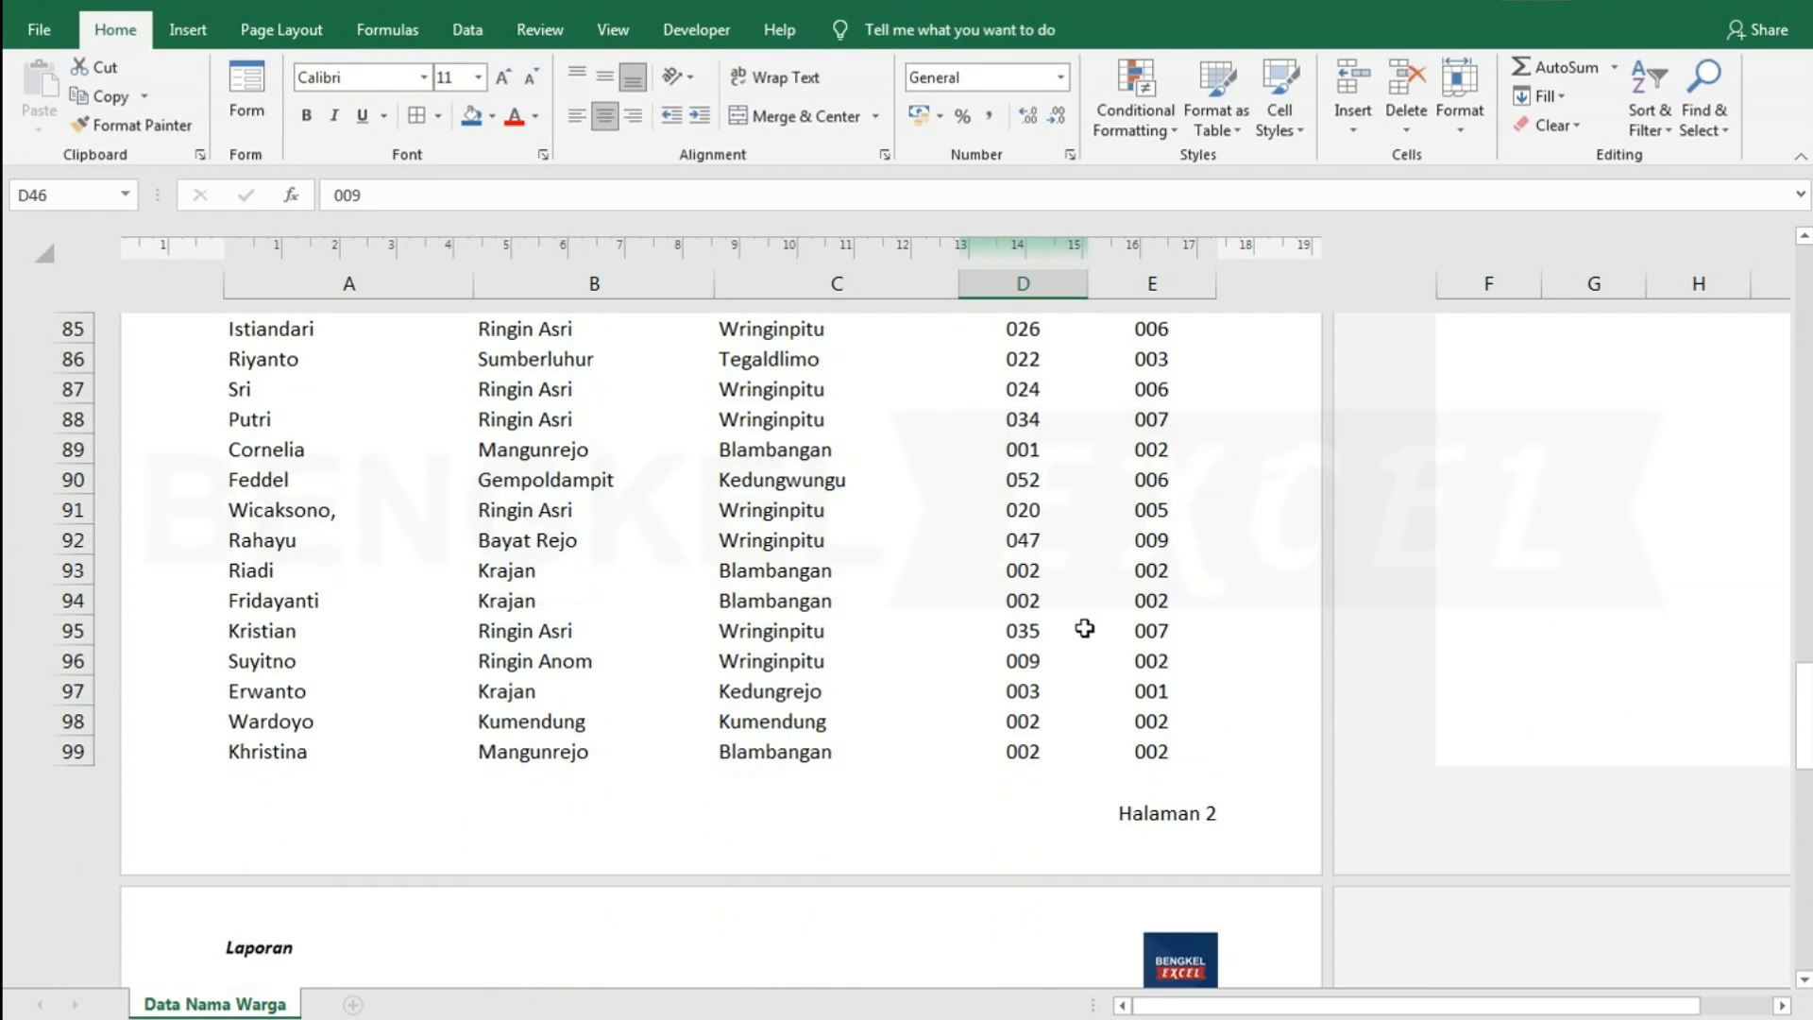
{"action": "scroll", "coordinate": [1184, 831], "scroll_direction": "down", "scroll_amount": 16}
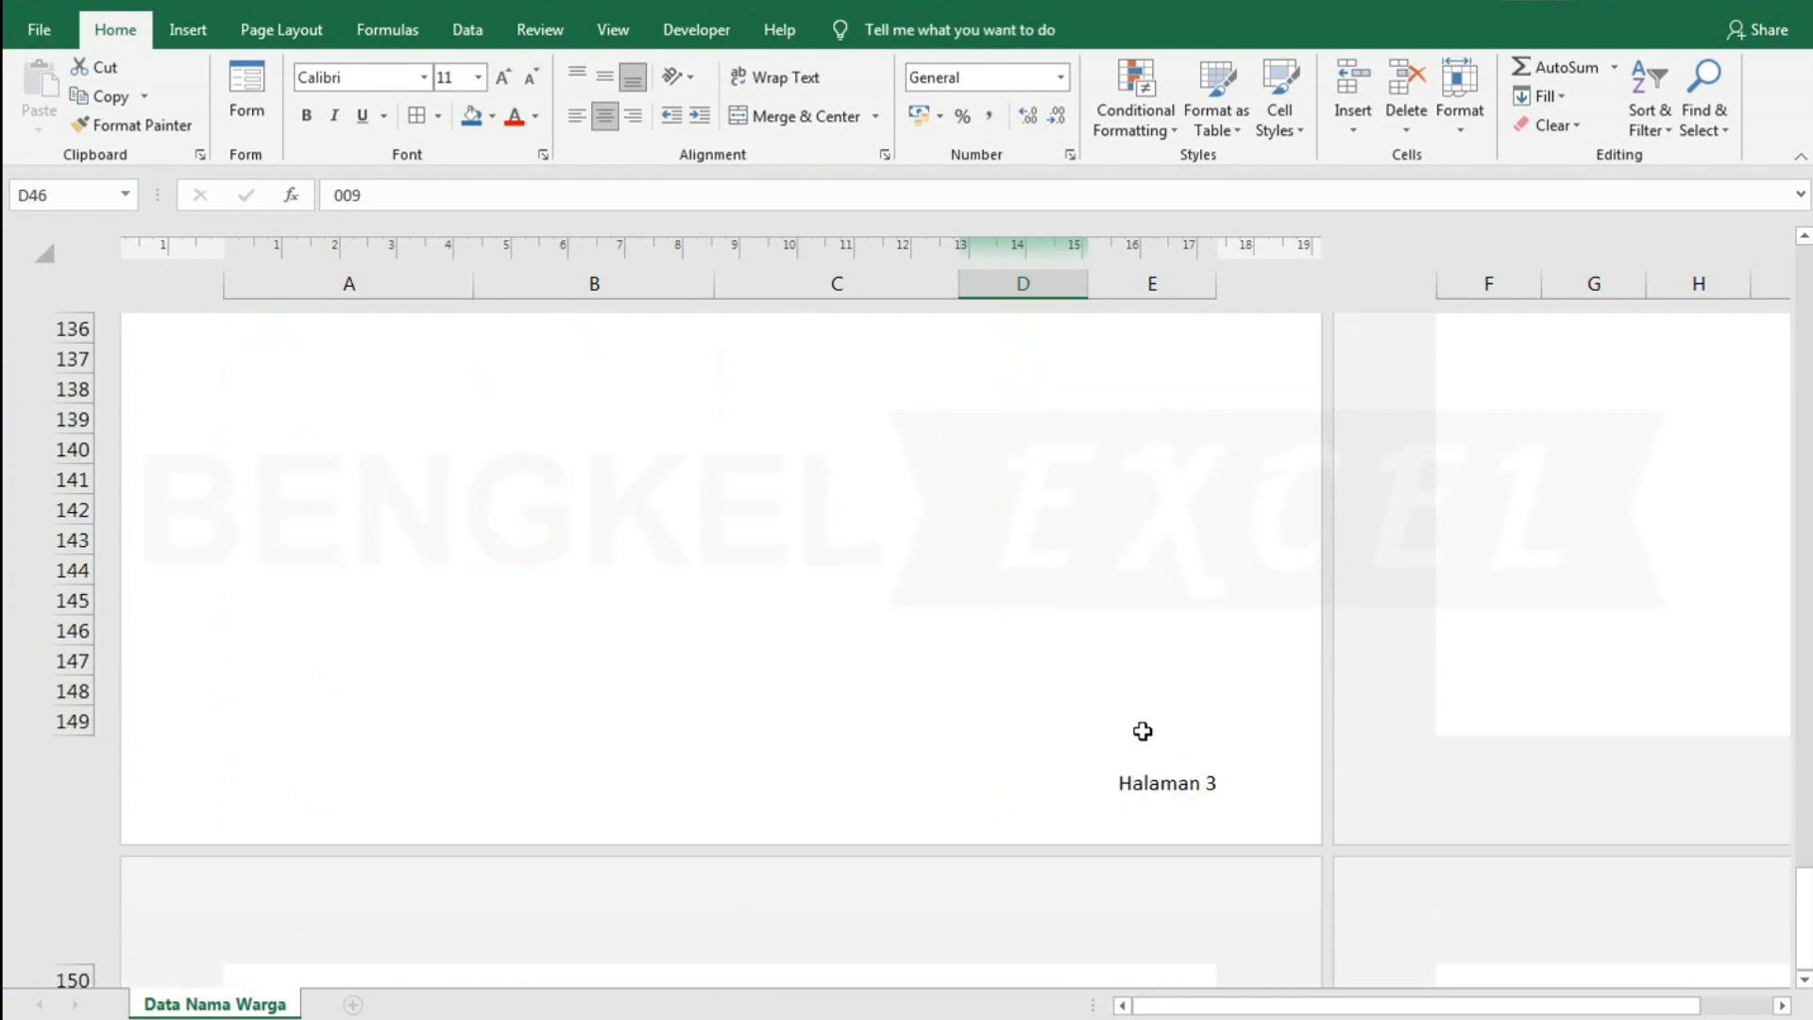
{"action": "scroll", "coordinate": [1171, 789], "scroll_direction": "down", "scroll_amount": 1}
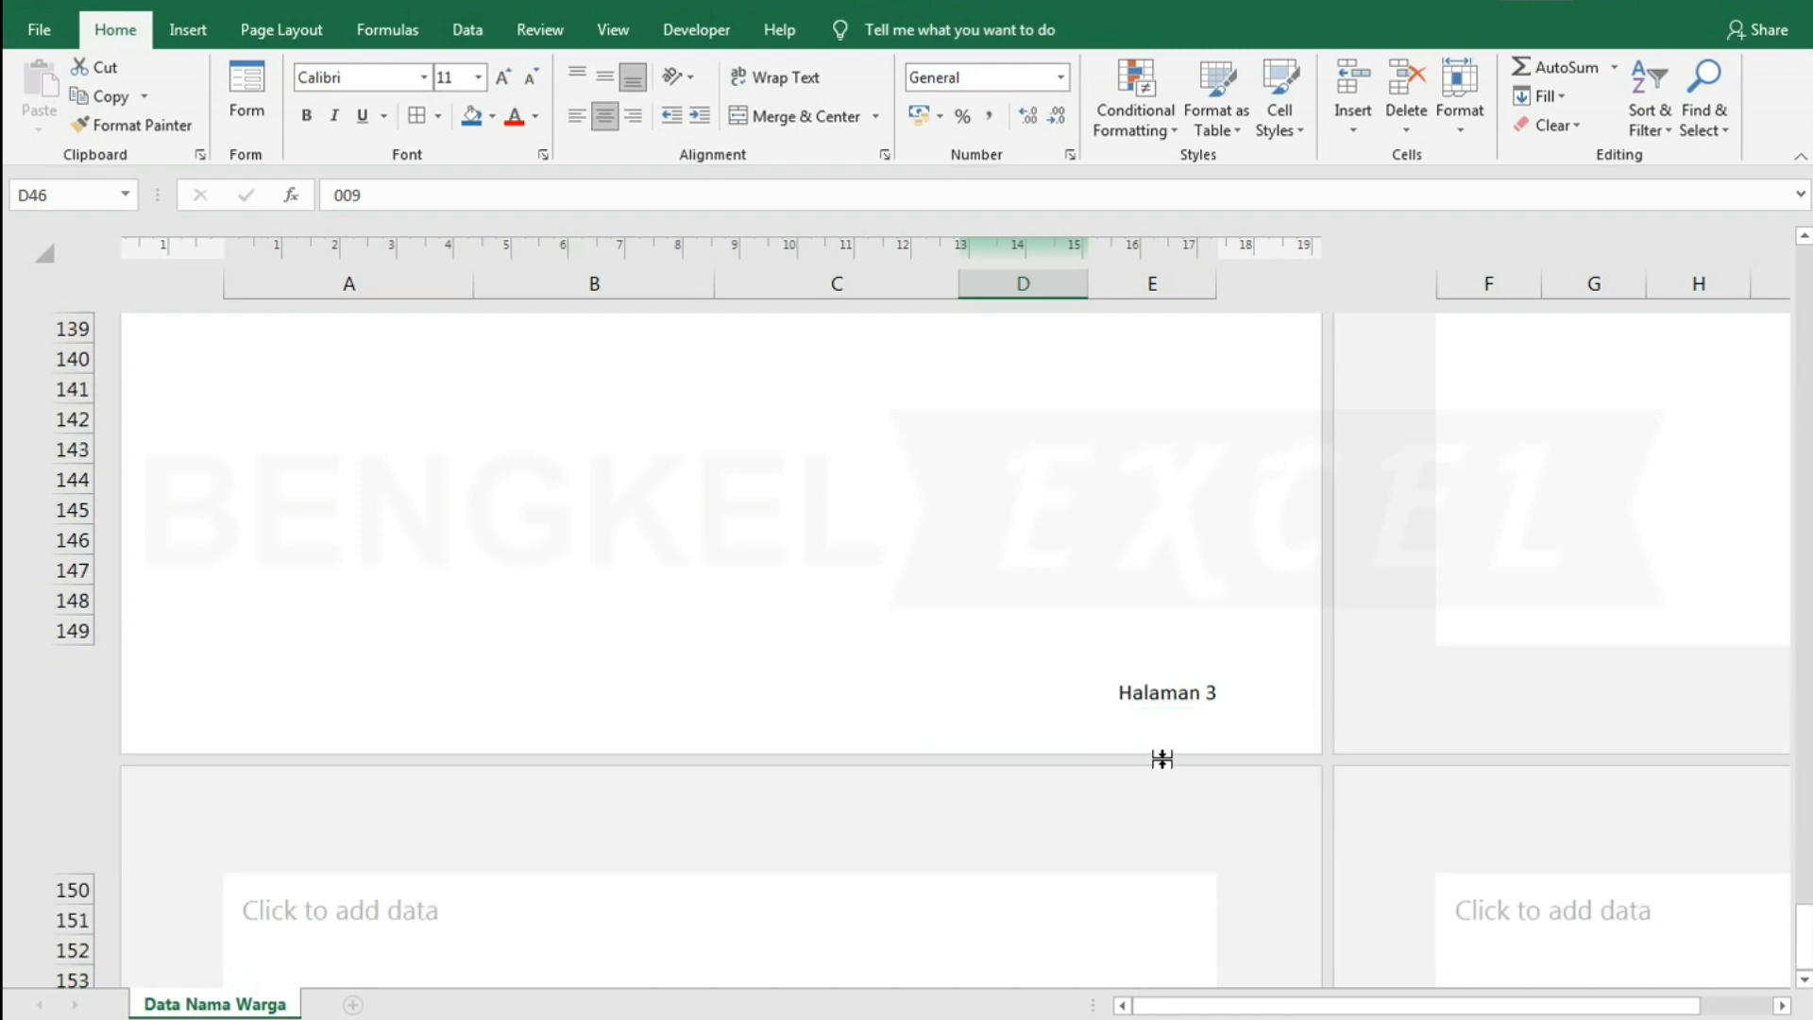
{"action": "scroll", "coordinate": [1161, 756], "scroll_direction": "up", "scroll_amount": 1}
{"action": "scroll", "coordinate": [1180, 790], "scroll_direction": "up", "scroll_amount": 14}
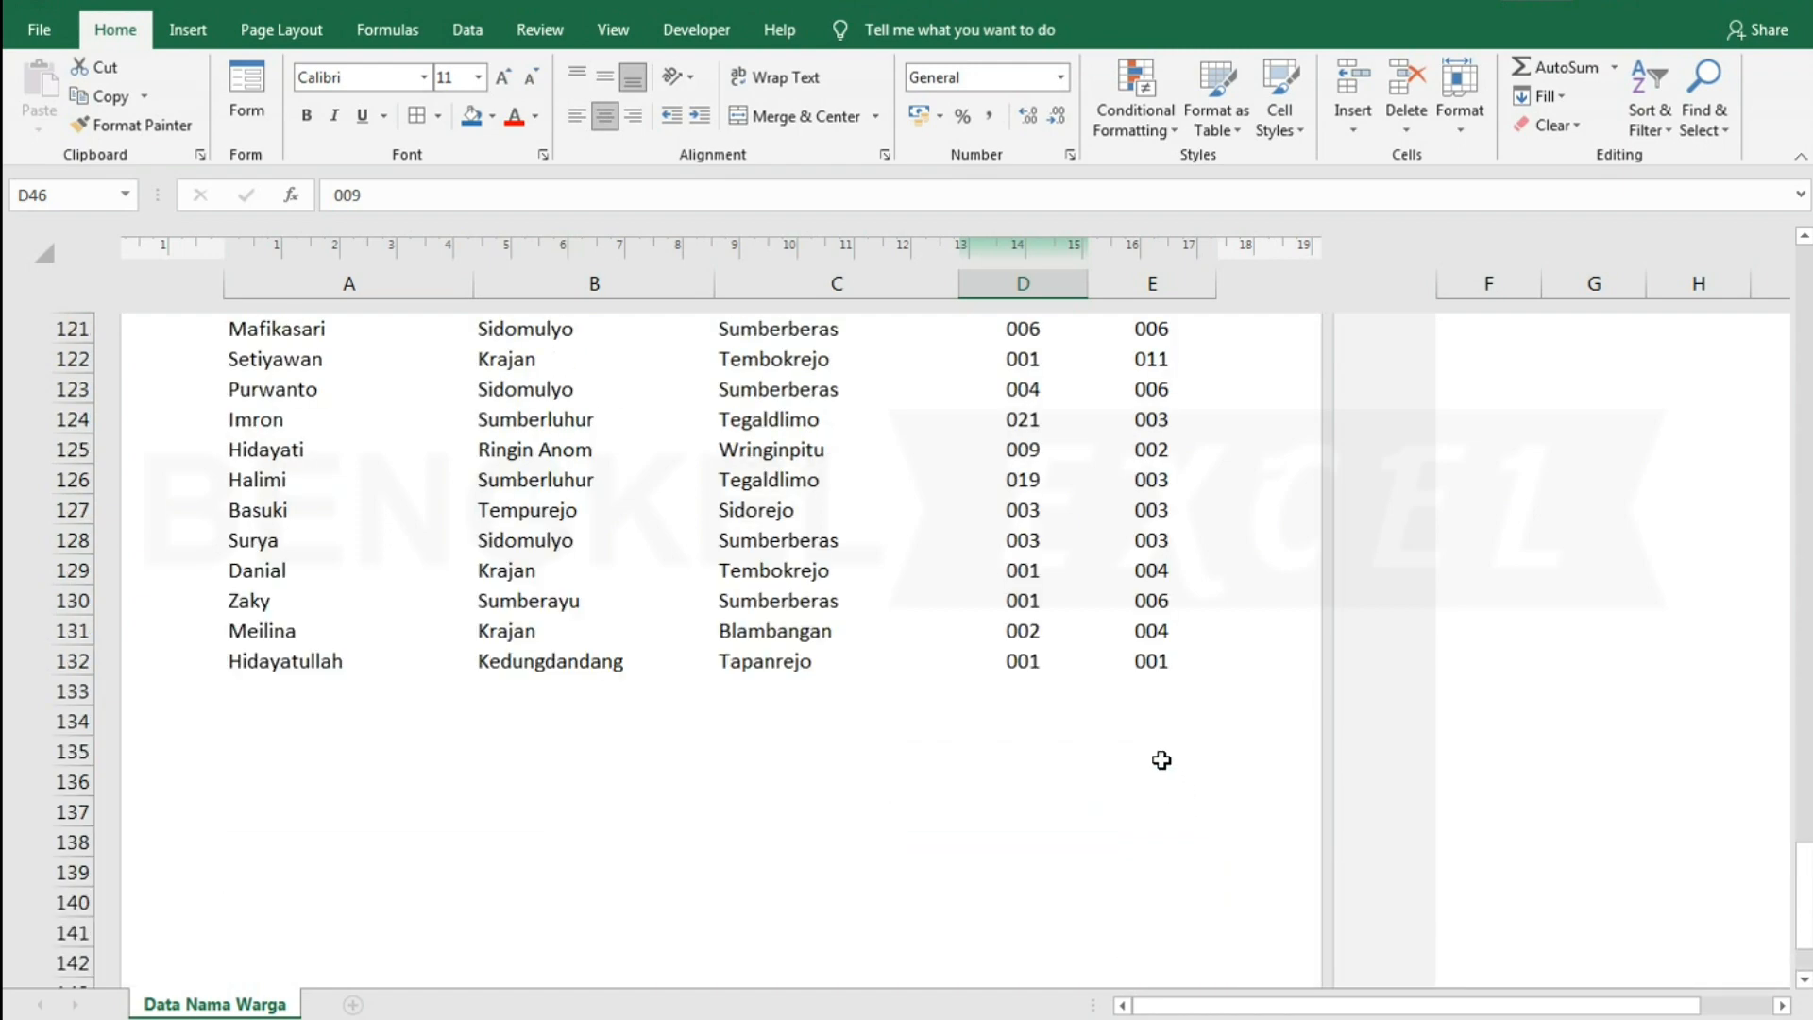
{"action": "scroll", "coordinate": [1155, 744], "scroll_direction": "up", "scroll_amount": 18}
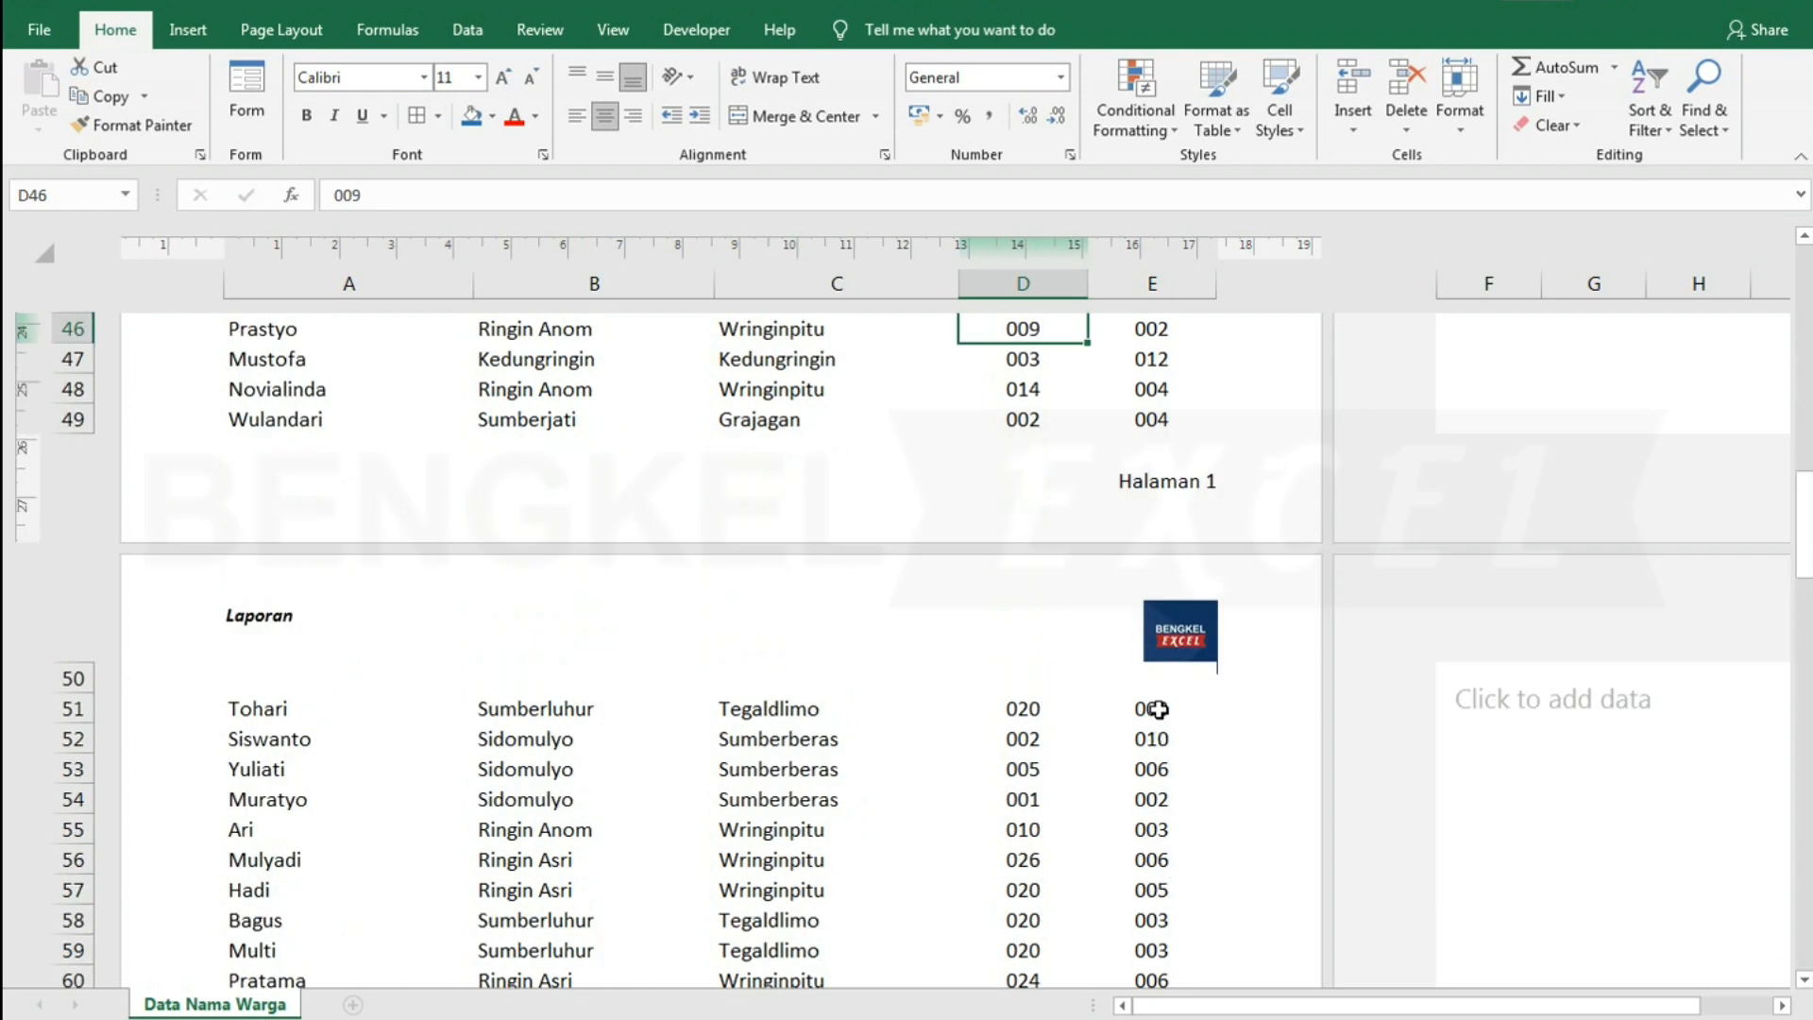
{"action": "scroll", "coordinate": [1164, 715], "scroll_direction": "up", "scroll_amount": 2}
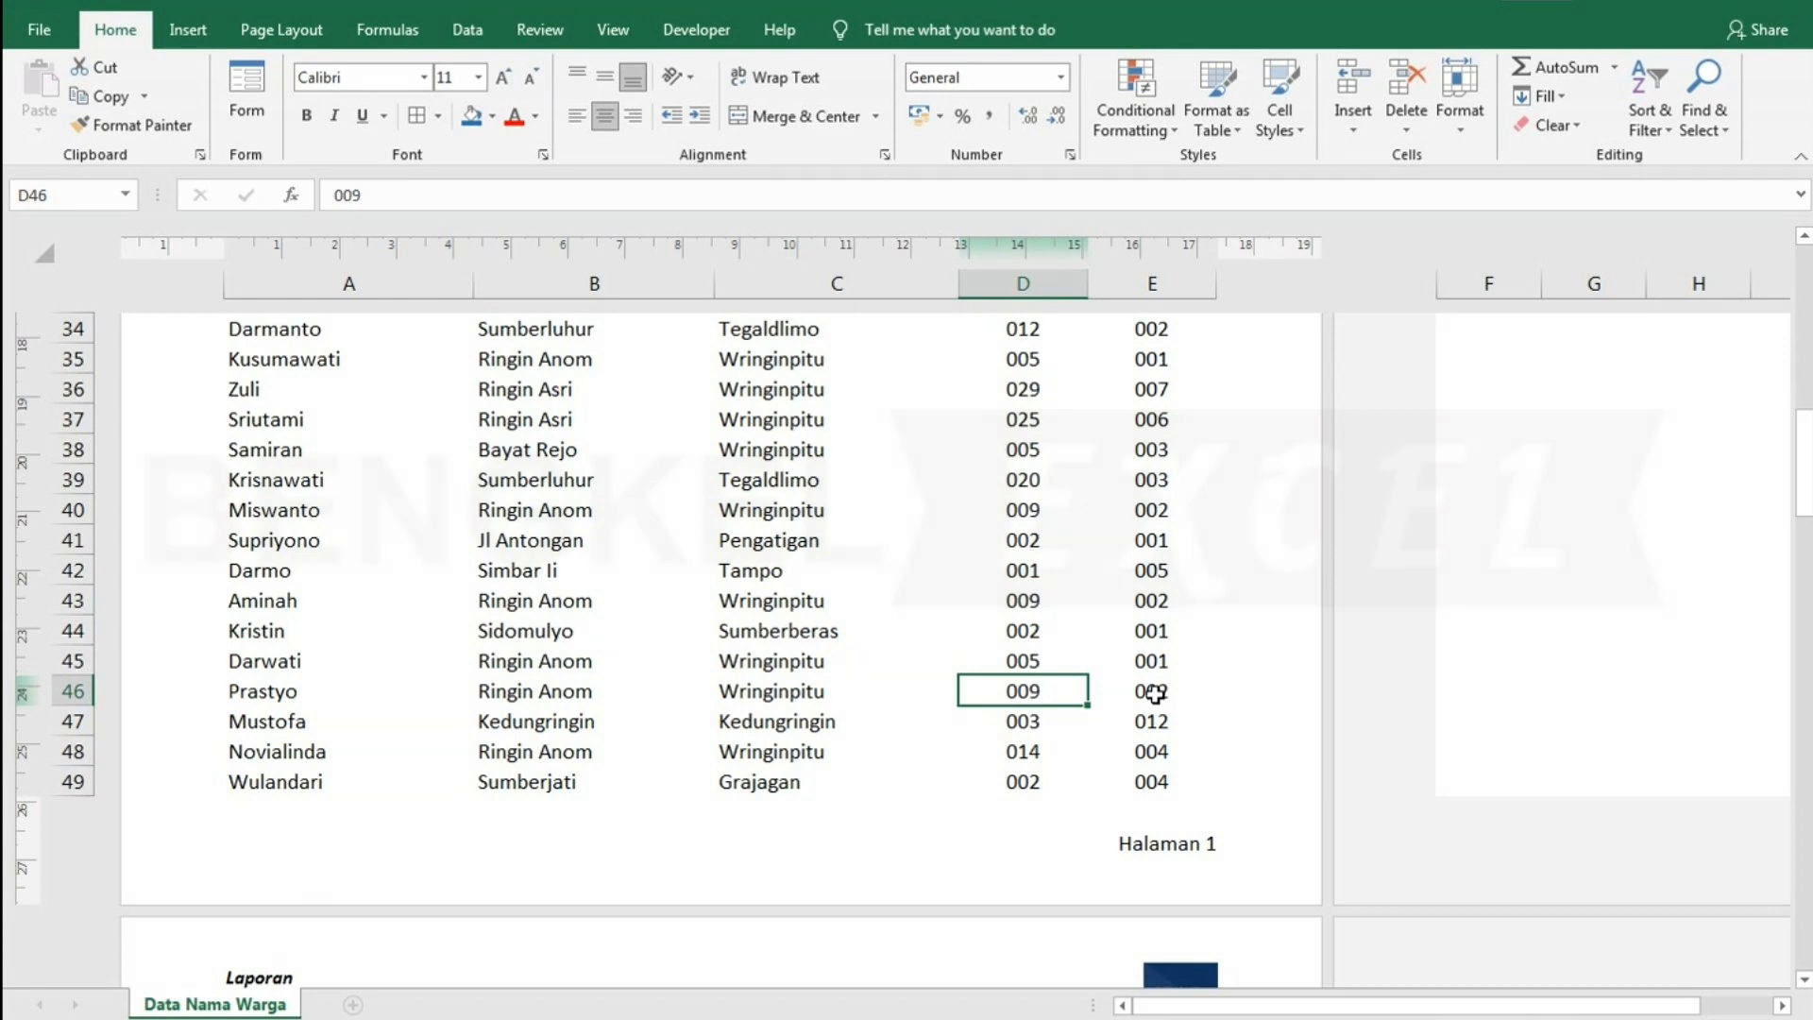
Add the number of pages directly after the page number in the right footer section.
{"action": "left_click", "coordinate": [1171, 831]}
{"action": "left_click", "coordinate": [1126, 835]}
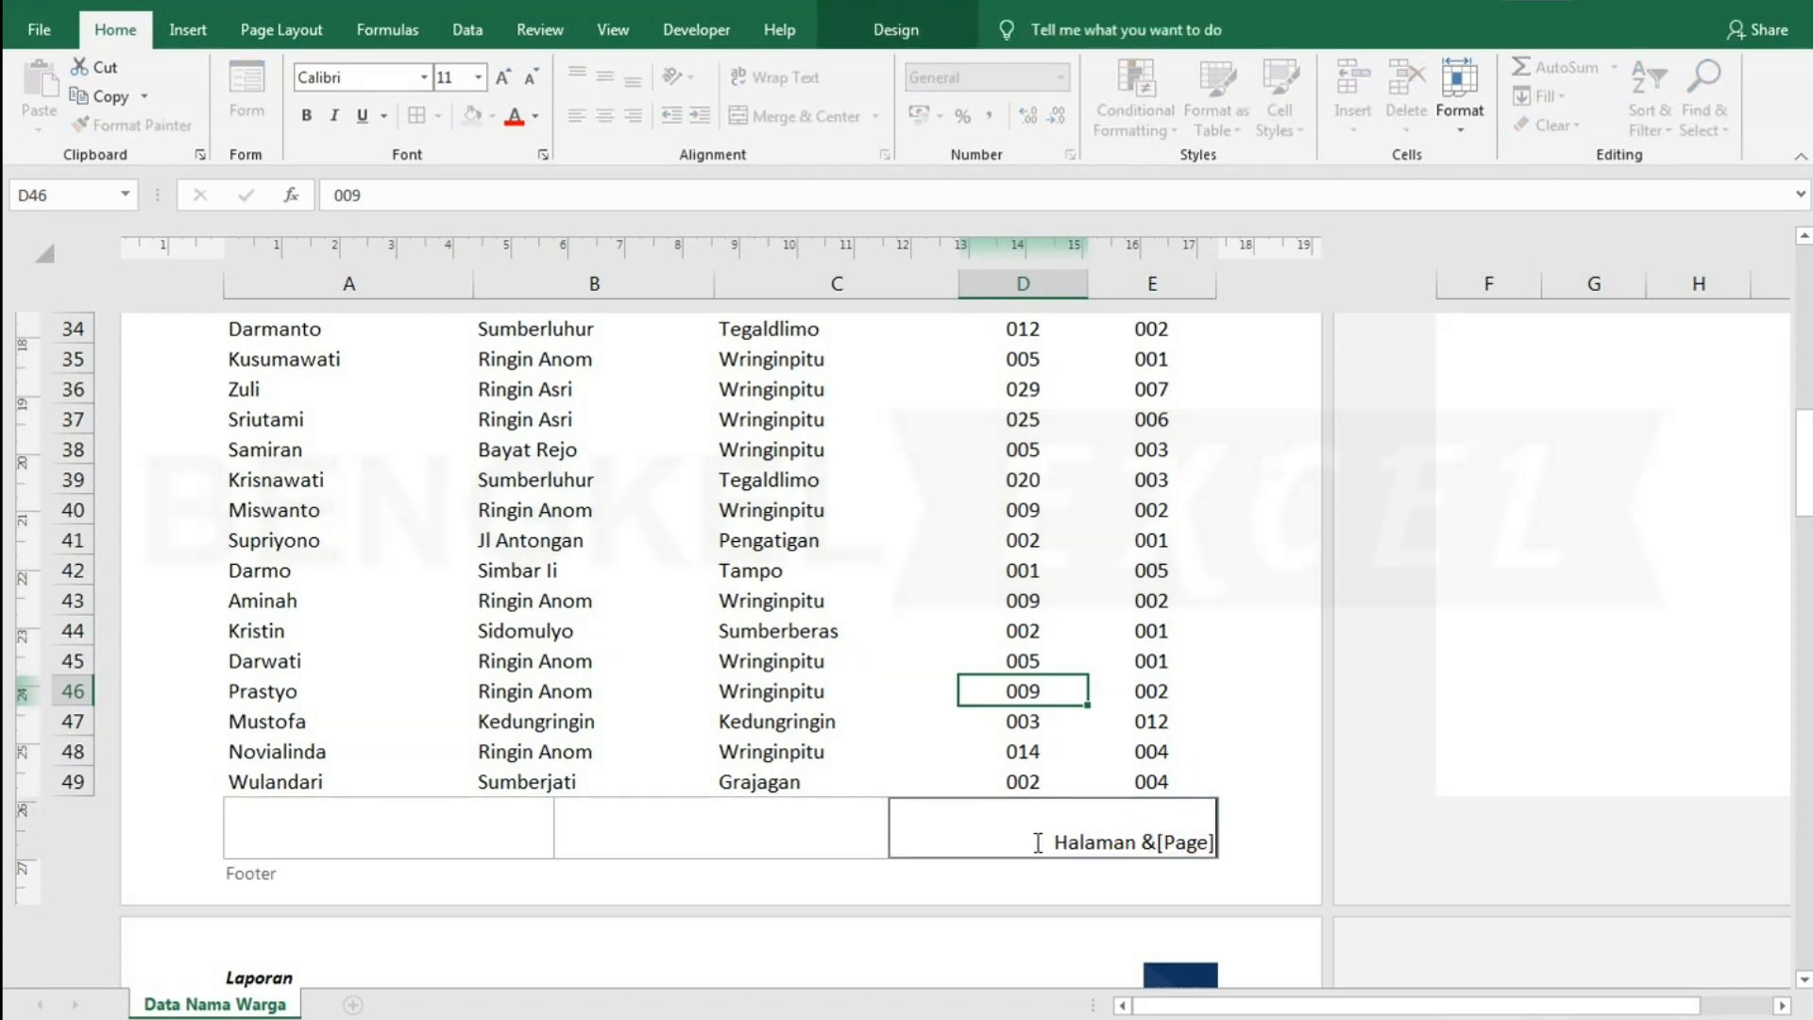
{"action": "left_click", "coordinate": [1211, 838]}
{"action": "left_click", "coordinate": [895, 31]}
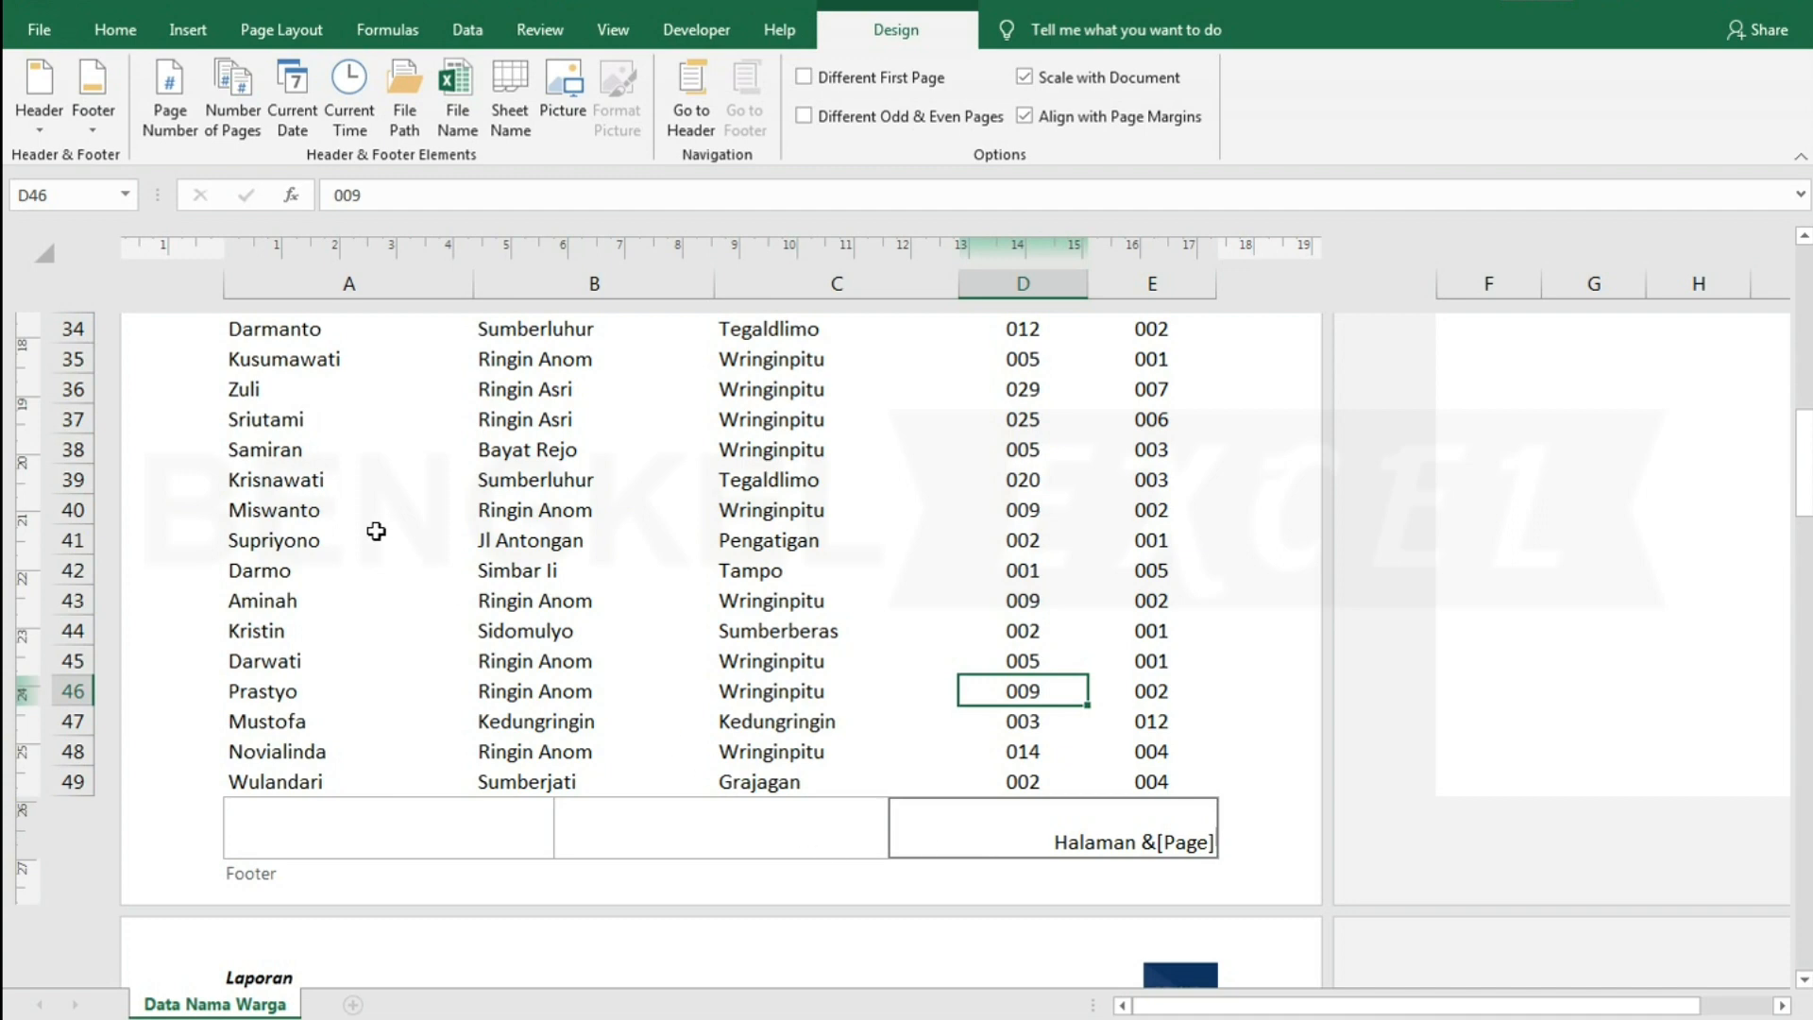
{"action": "left_click", "coordinate": [233, 120]}
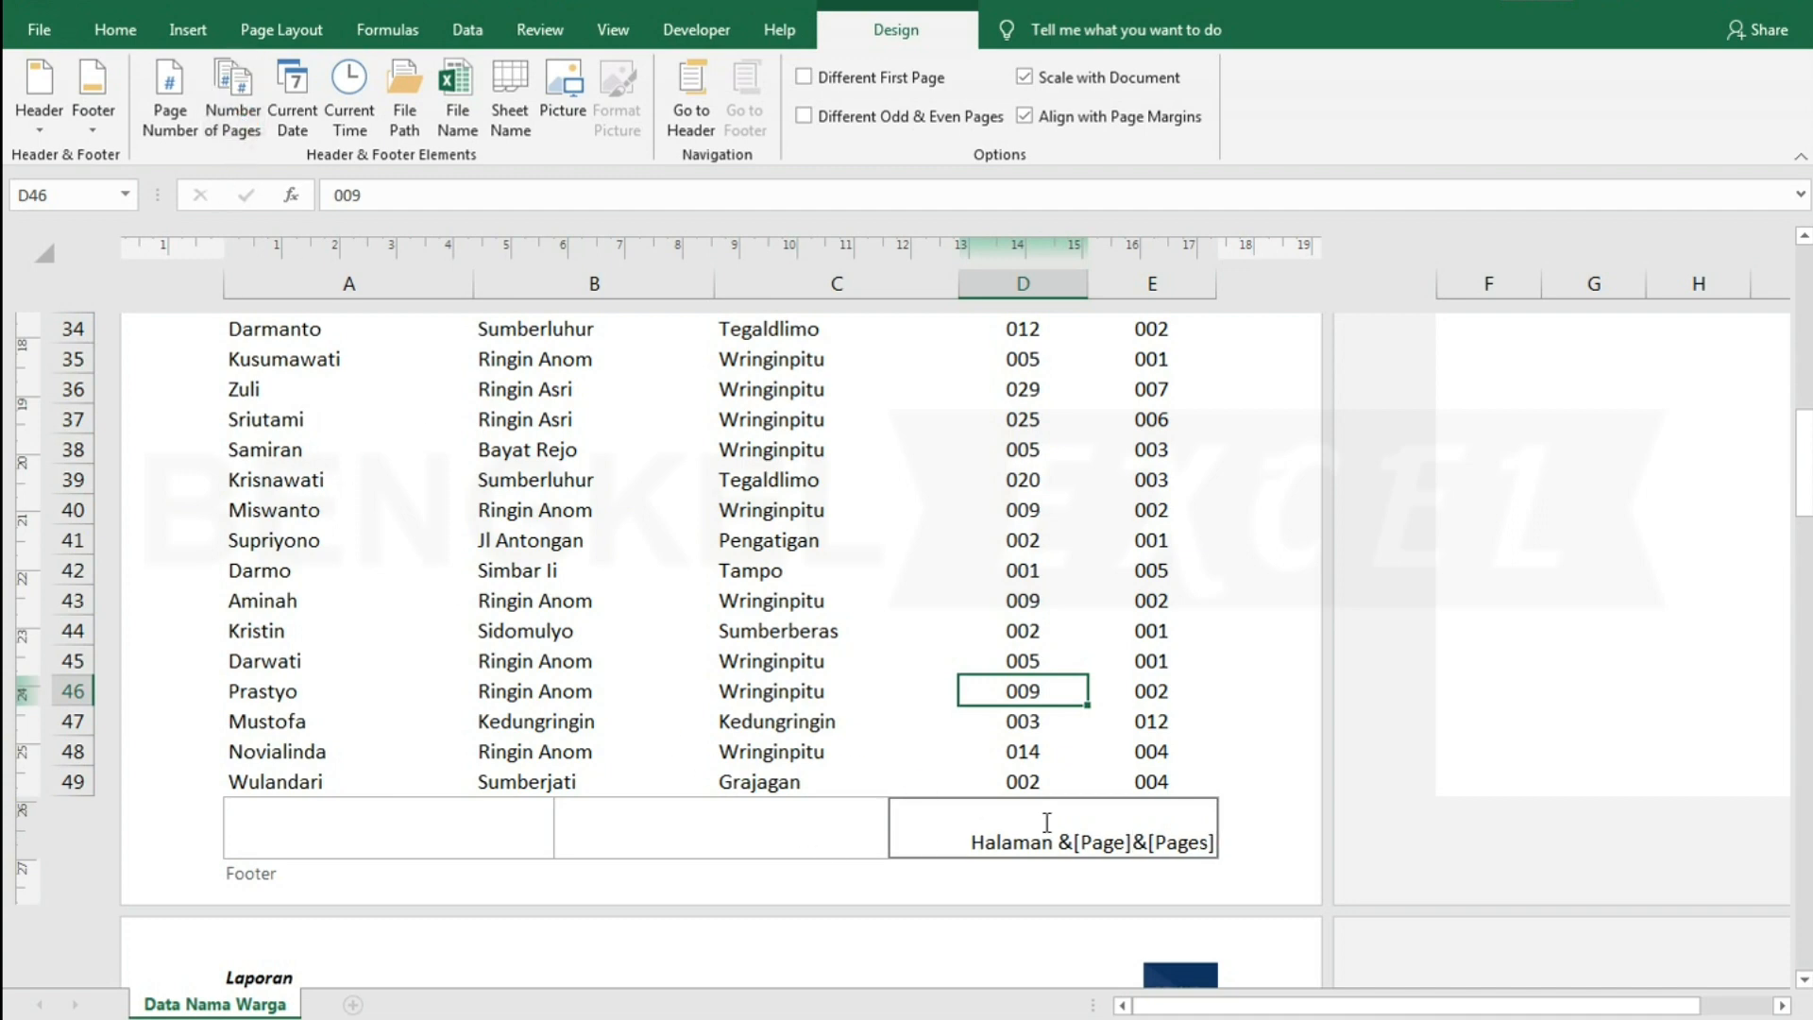
Insert the word "dari", with a space on each side, between the page number and the number of pages in the right footer section.
{"action": "left_click", "coordinate": [1141, 687]}
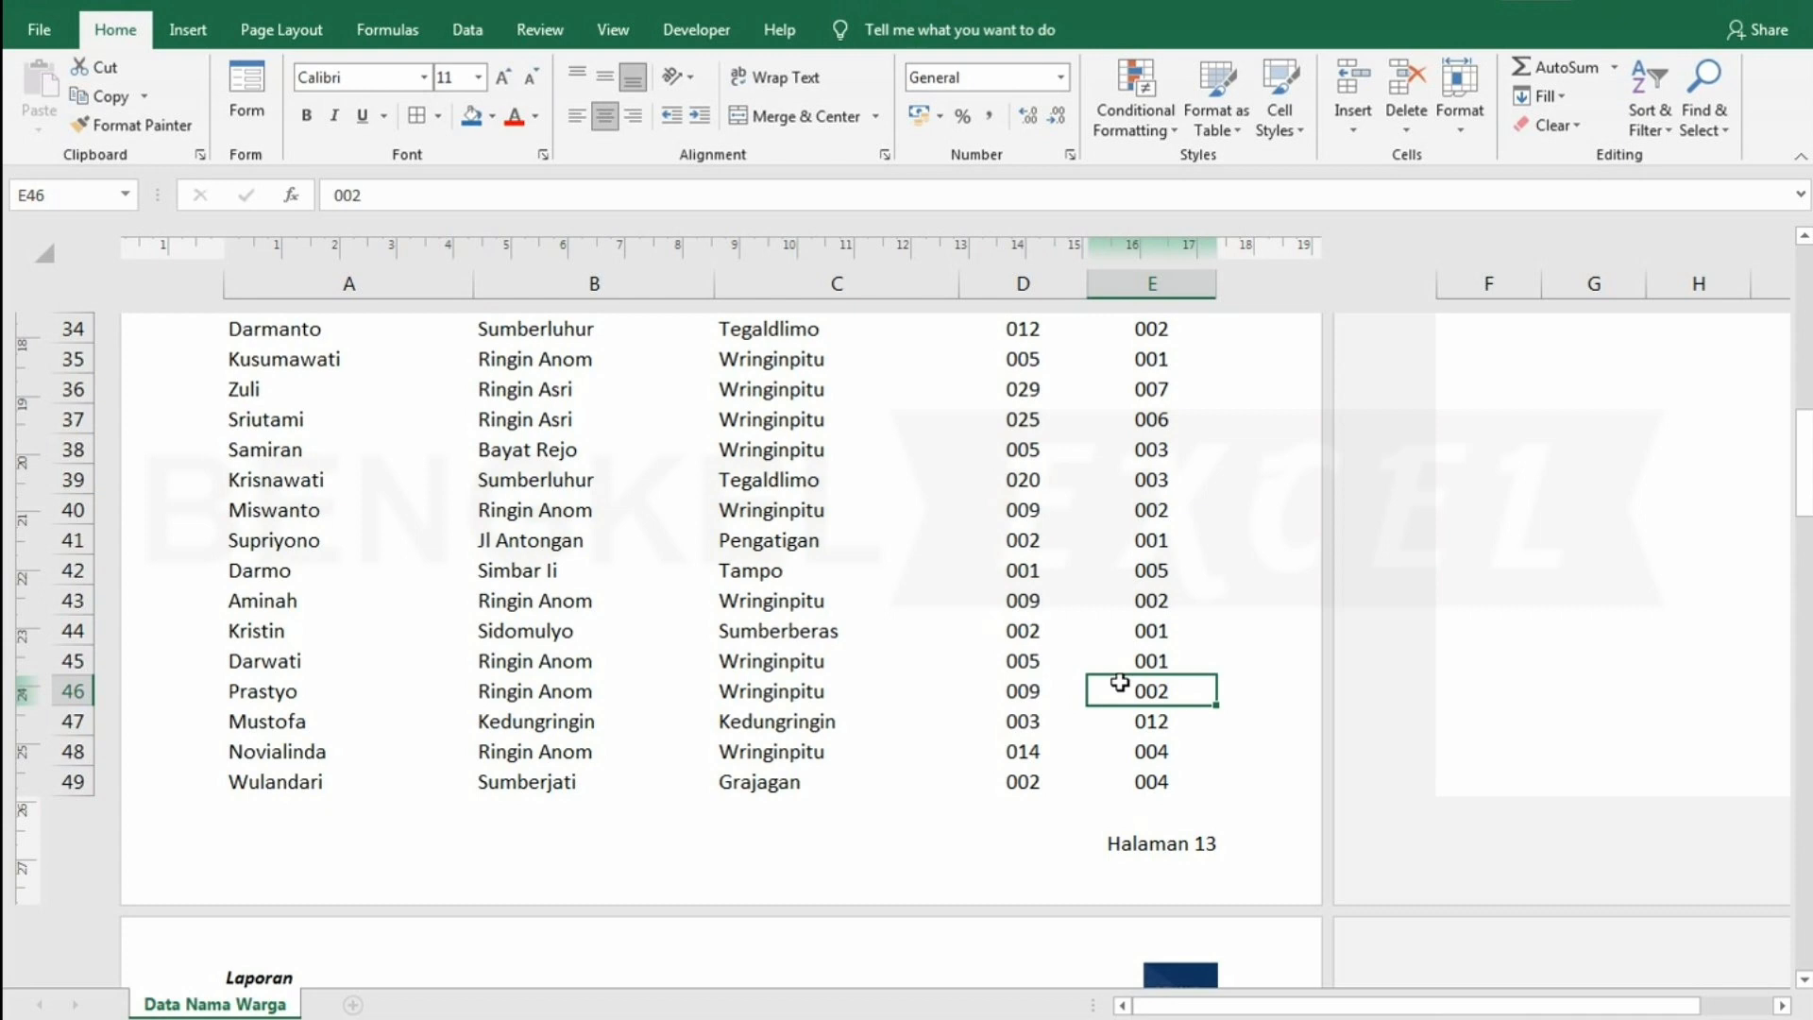
{"action": "left_click", "coordinate": [1148, 840]}
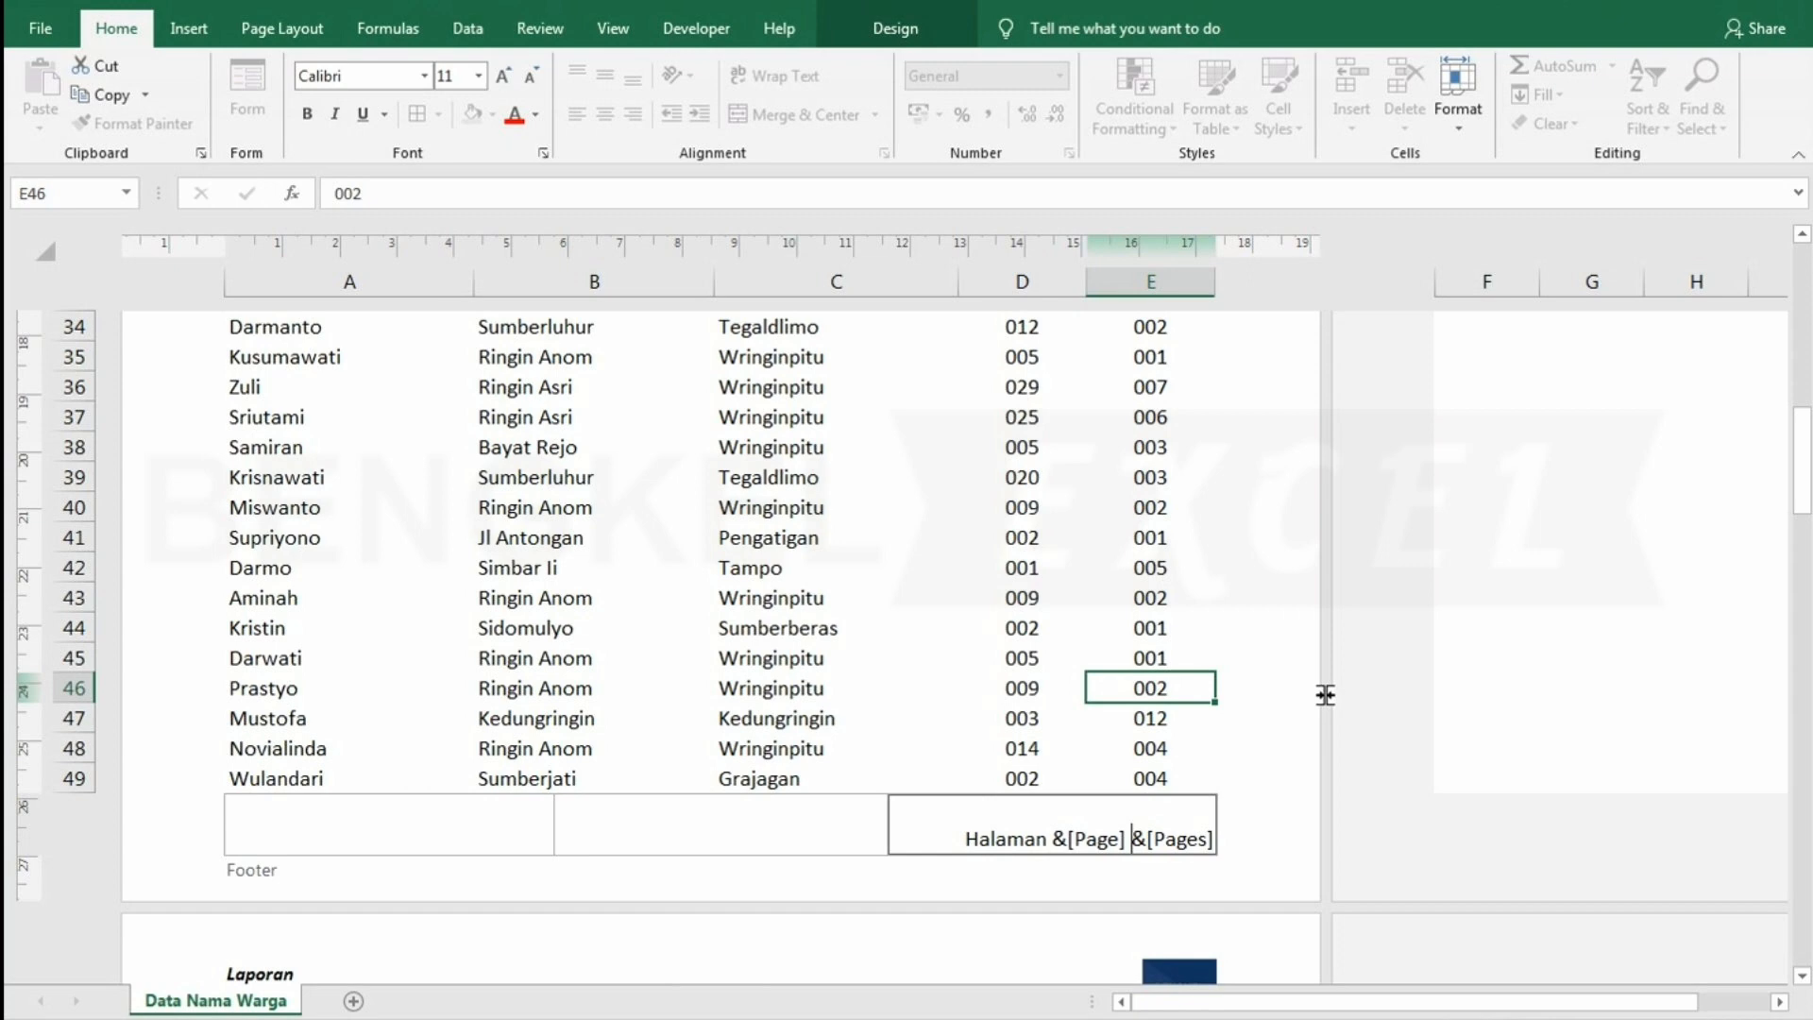
{"action": "type", "text": "dari"}
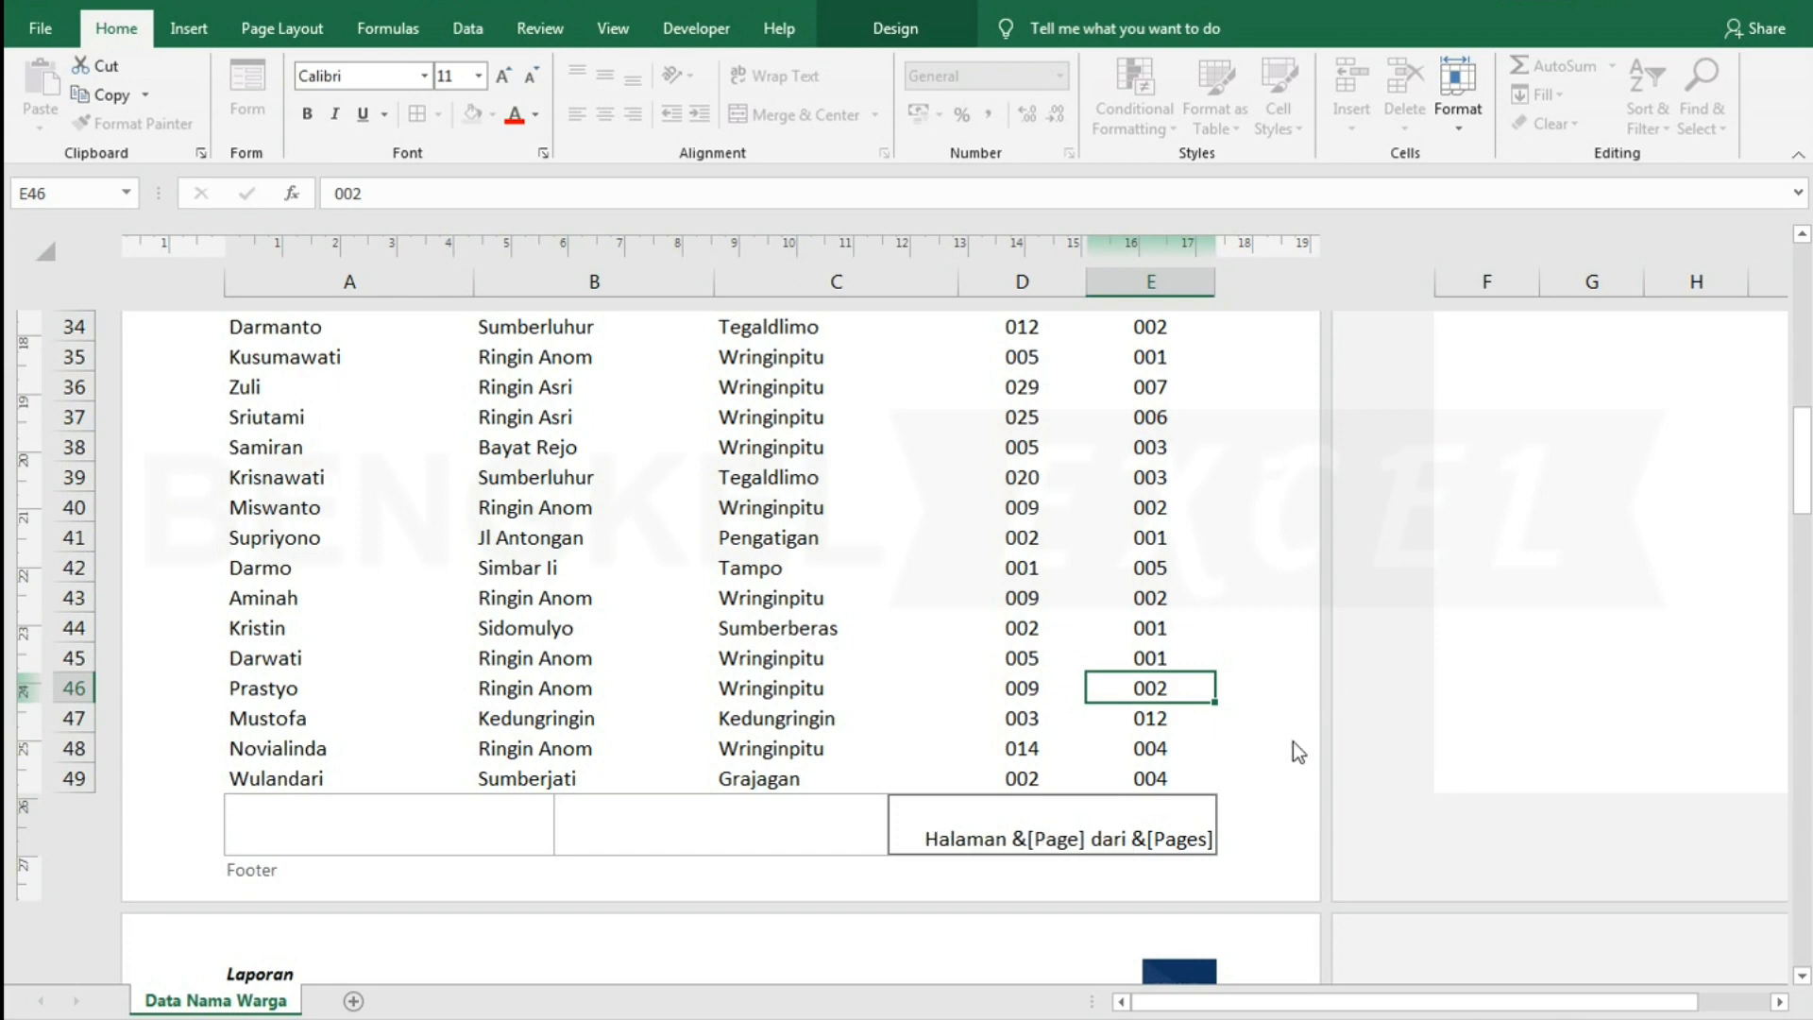
{"action": "left_click", "coordinate": [1143, 600]}
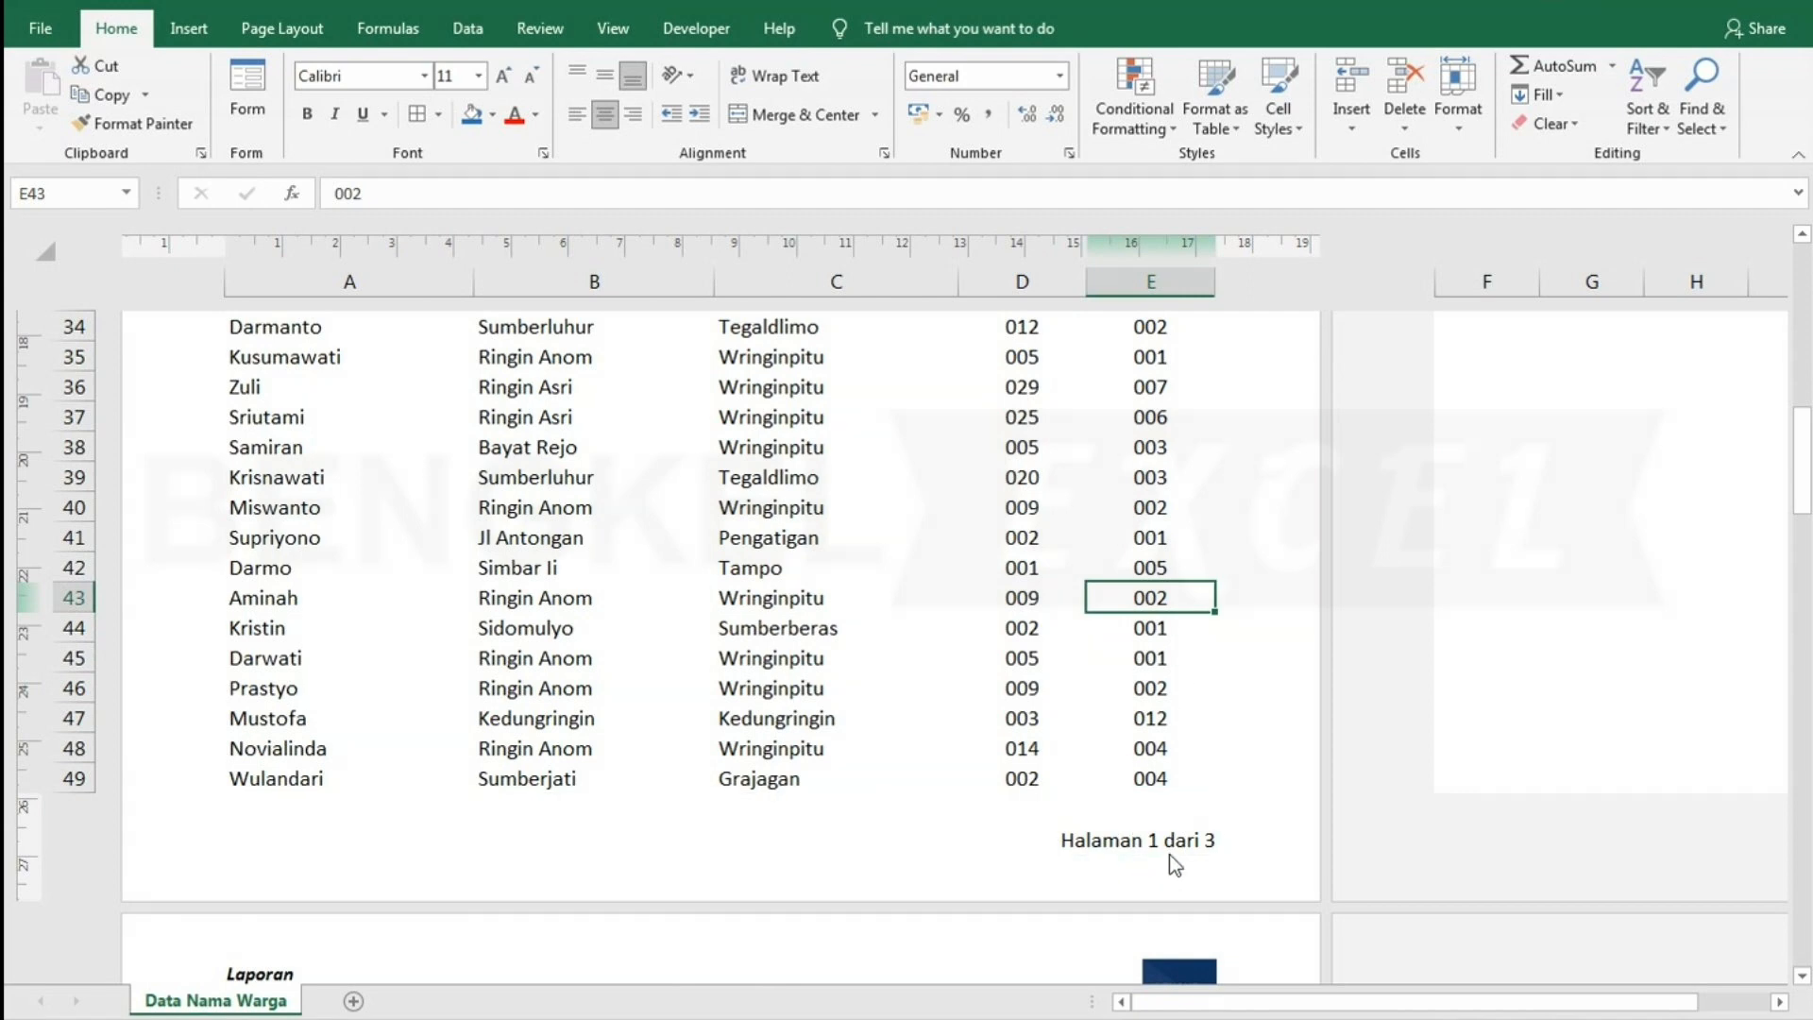
{"action": "scroll", "coordinate": [1091, 633], "scroll_direction": "up", "scroll_amount": 4}
{"action": "scroll", "coordinate": [1088, 632], "scroll_direction": "up", "scroll_amount": 8}
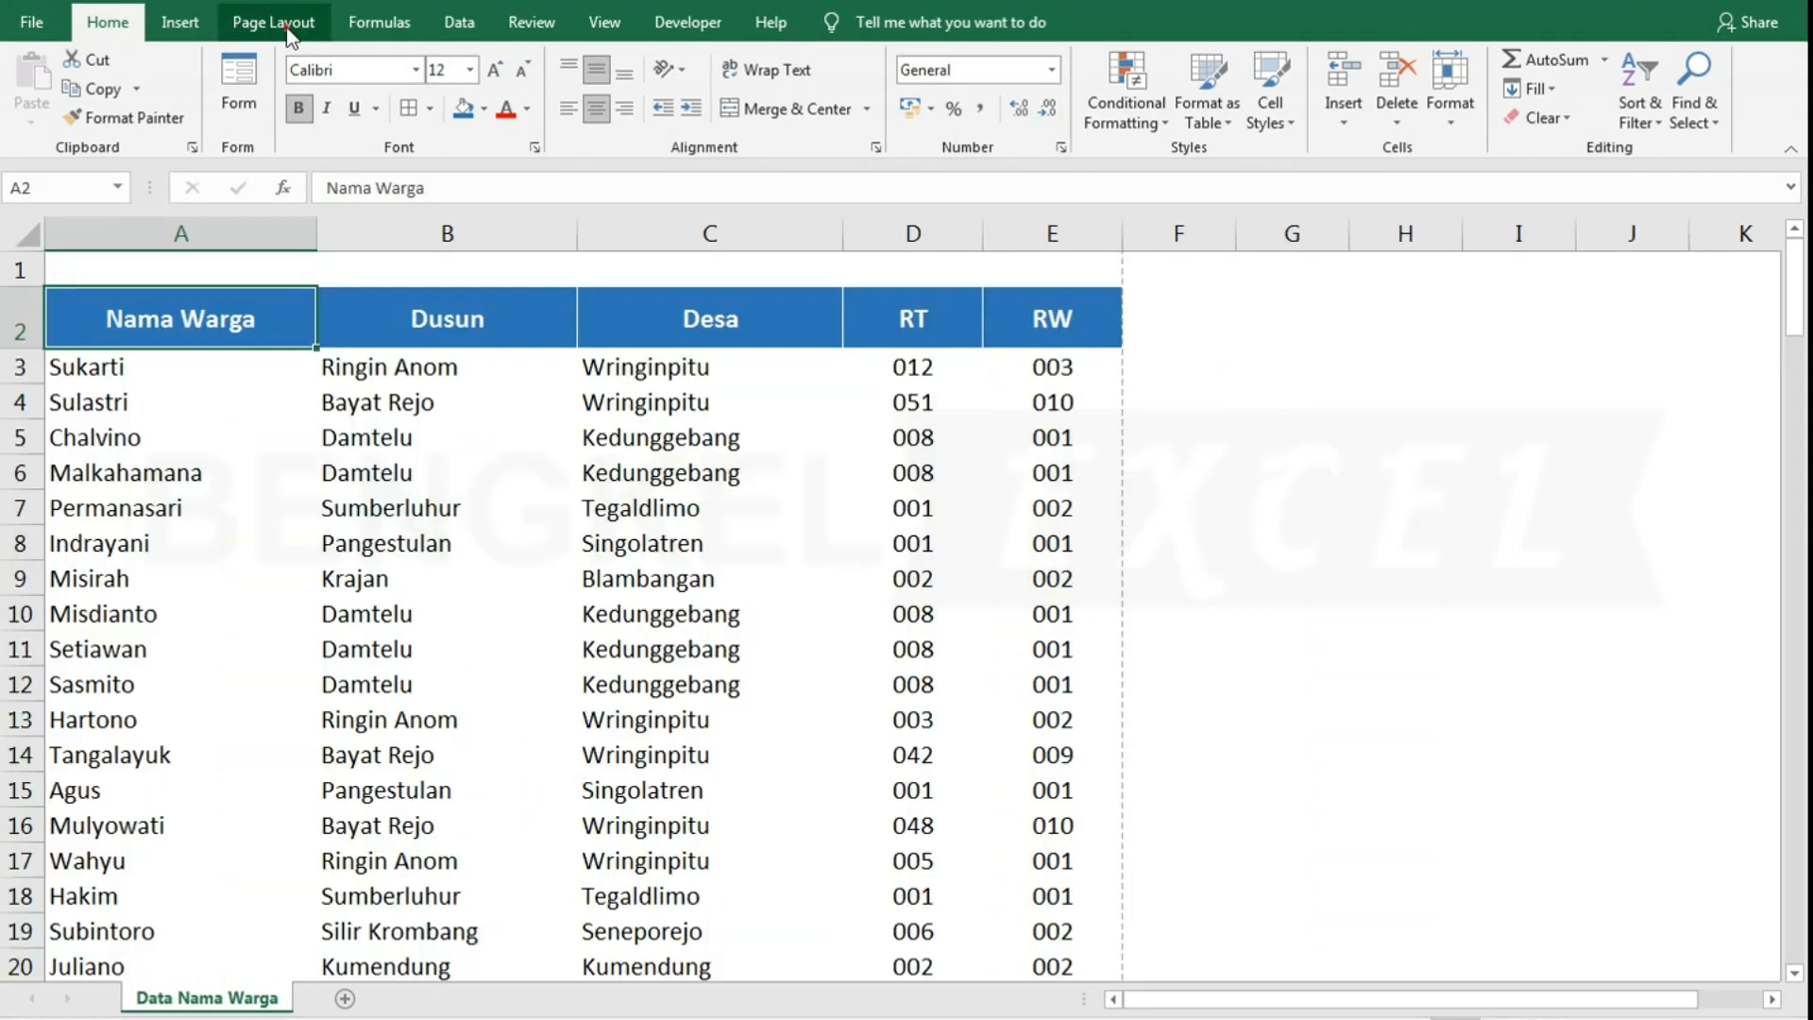
Set row 2, the table's heading row, as the print title row to repeat at the top of every printed page.
{"action": "left_click", "coordinate": [284, 28]}
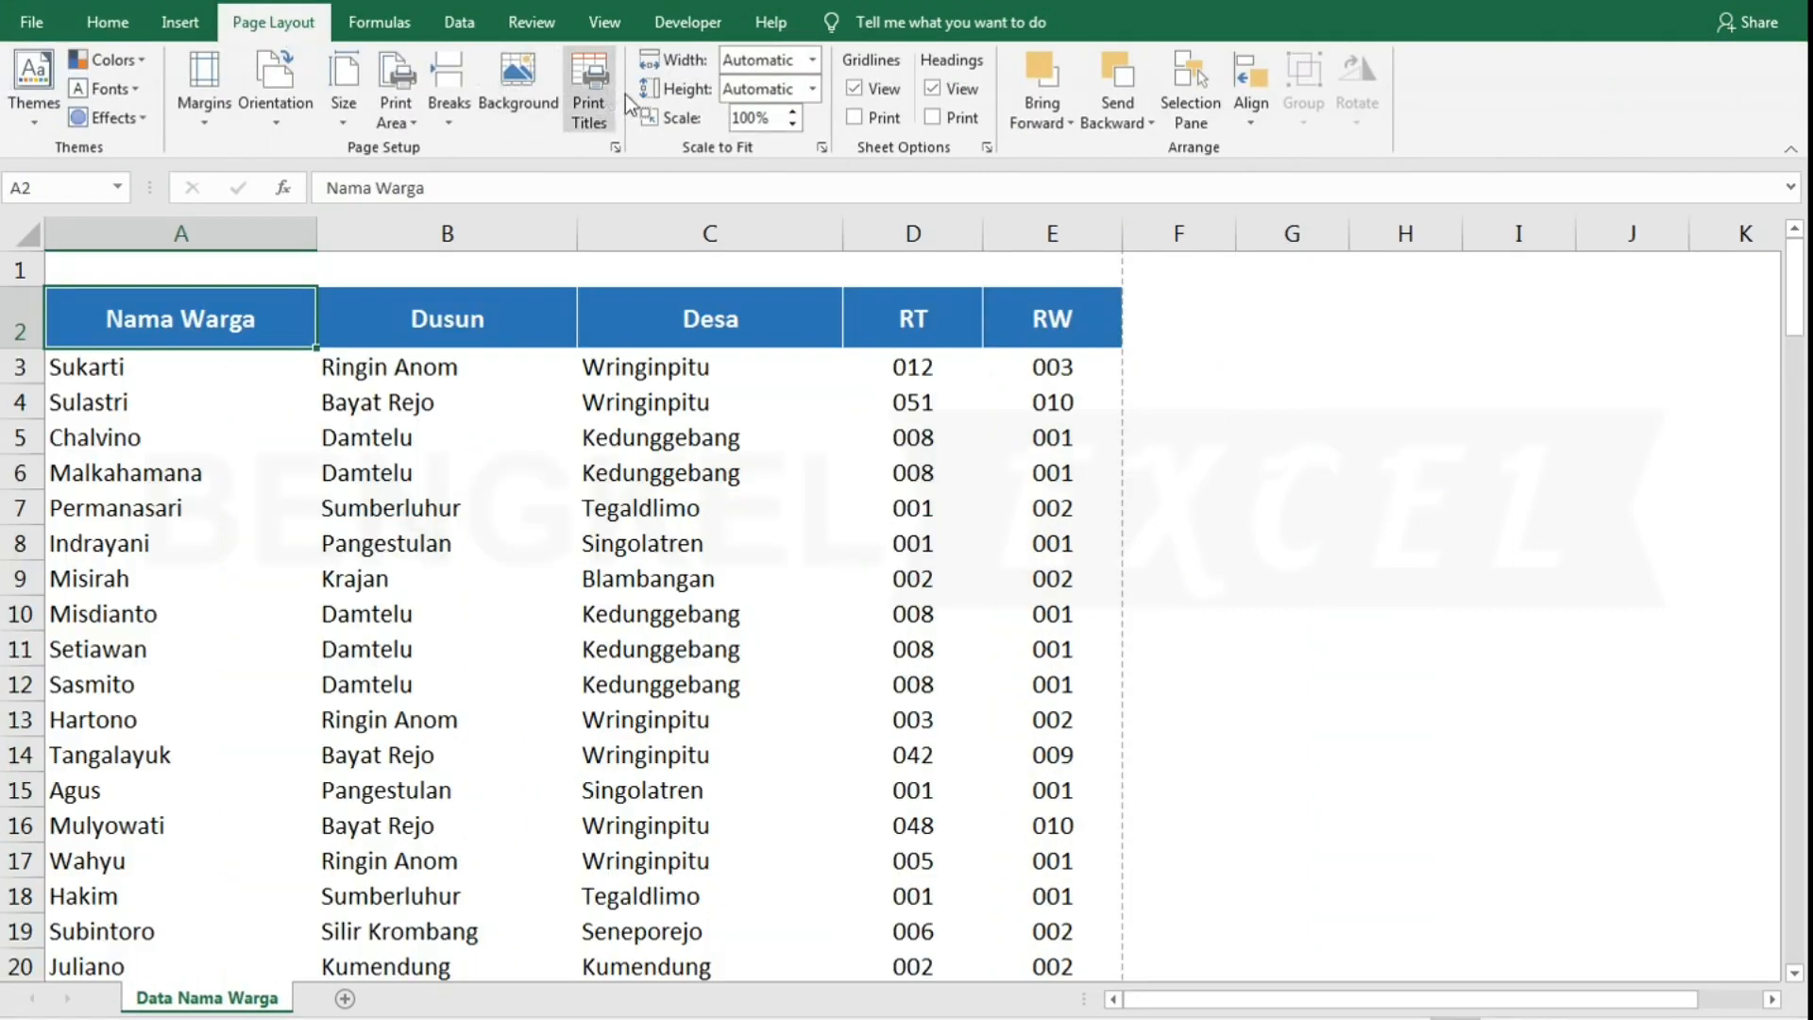
{"action": "left_click", "coordinate": [595, 112]}
{"action": "left_click", "coordinate": [906, 275]}
{"action": "left_click", "coordinate": [19, 318]}
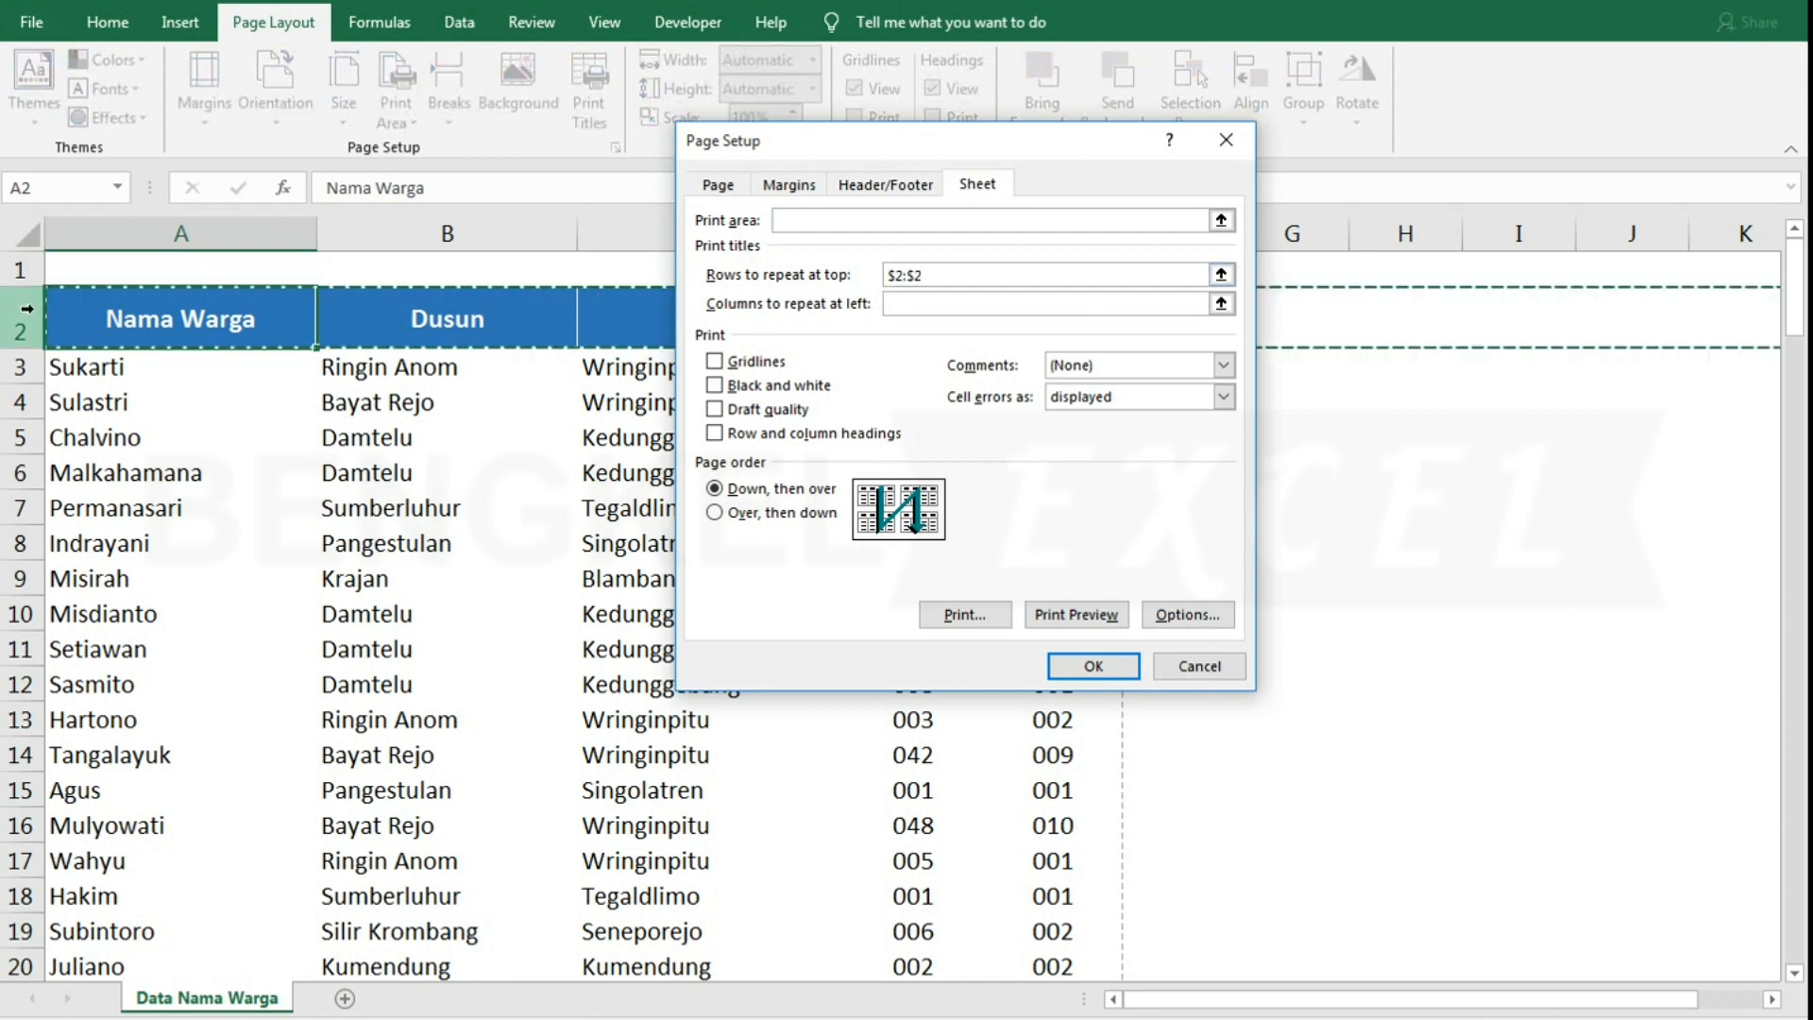
{"action": "left_click", "coordinate": [1095, 666]}
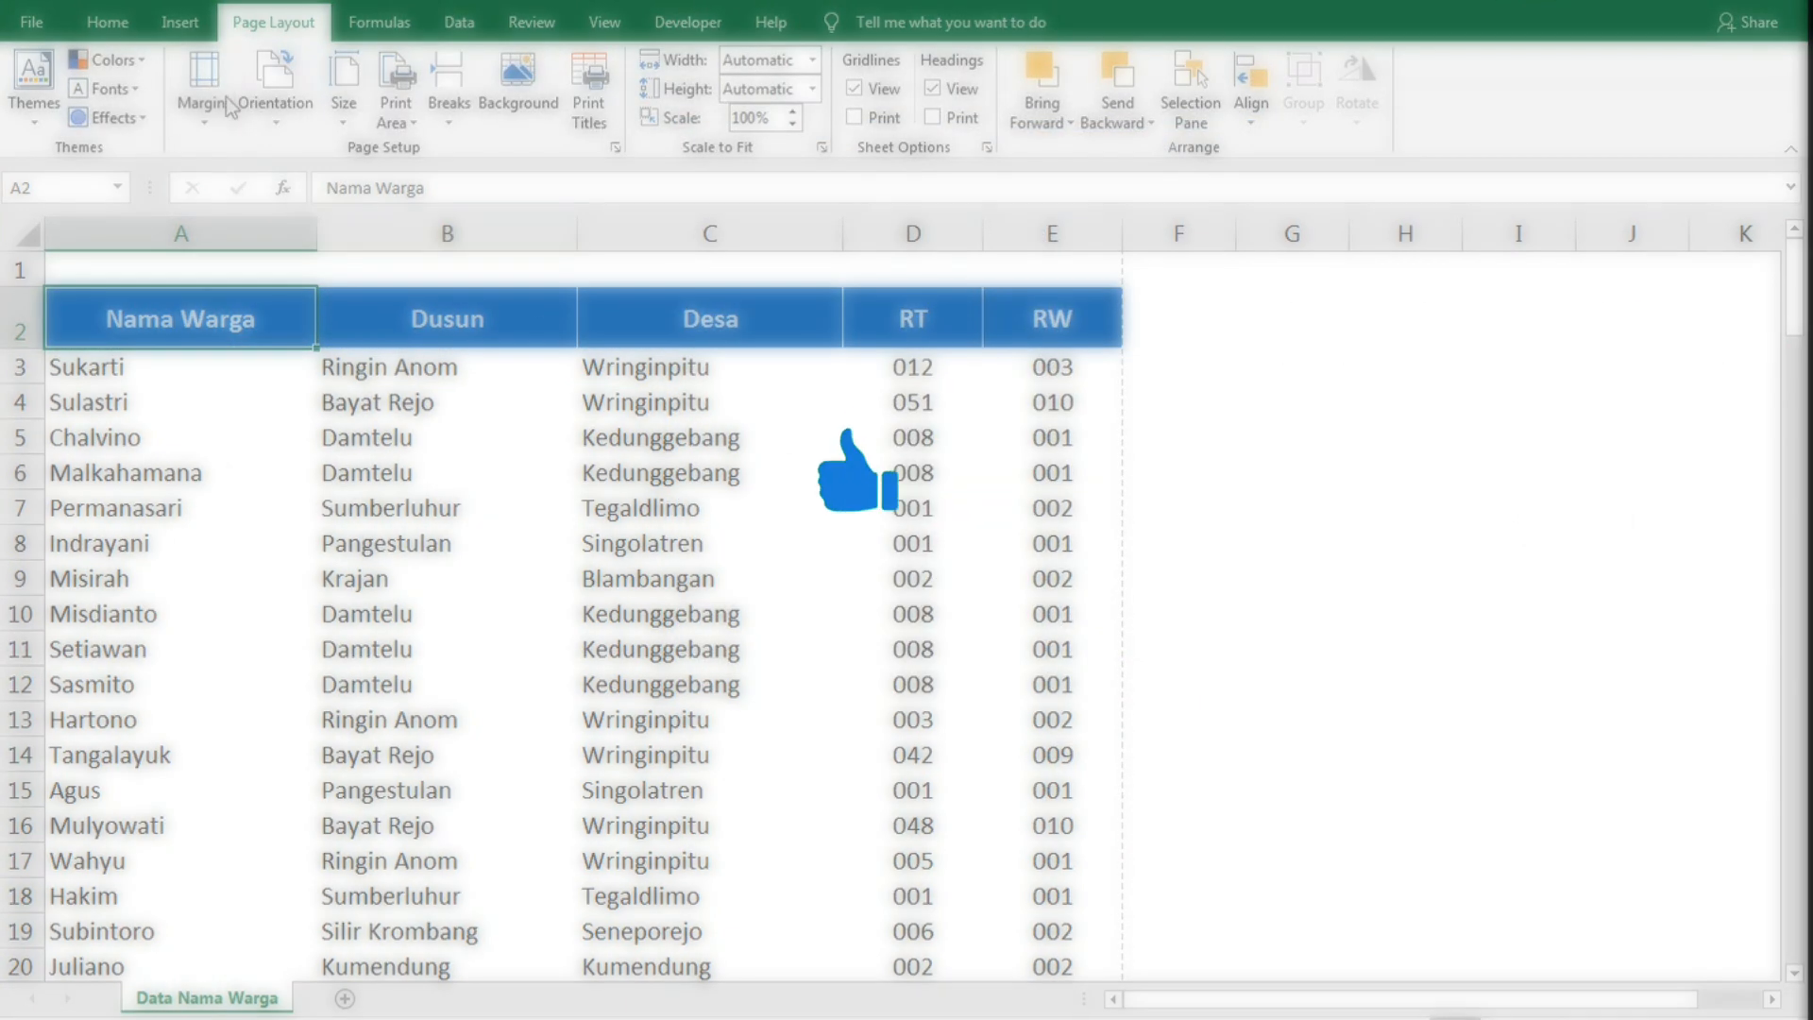